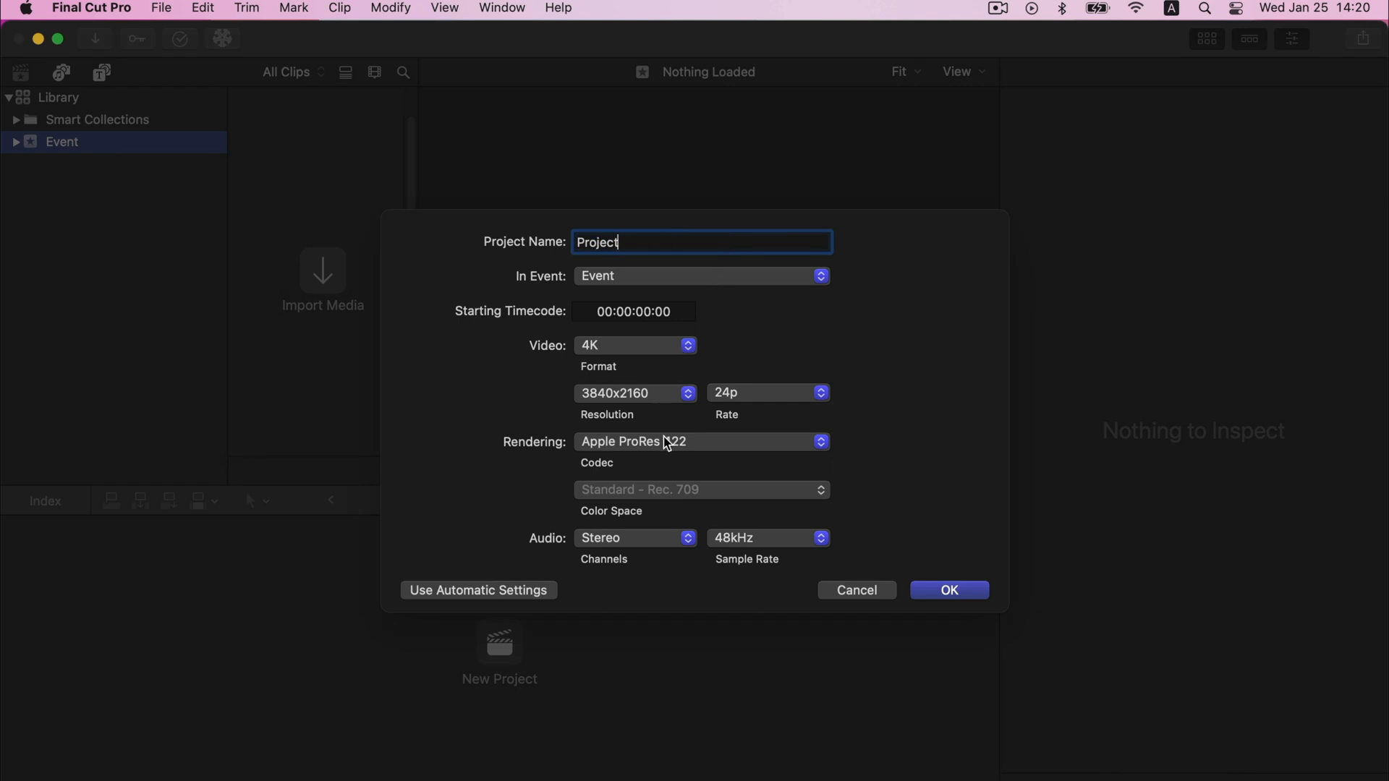
Create the project in the existing event at 3840x2160, 24p, with Apple ProRes 422 rendering.
click(940, 590)
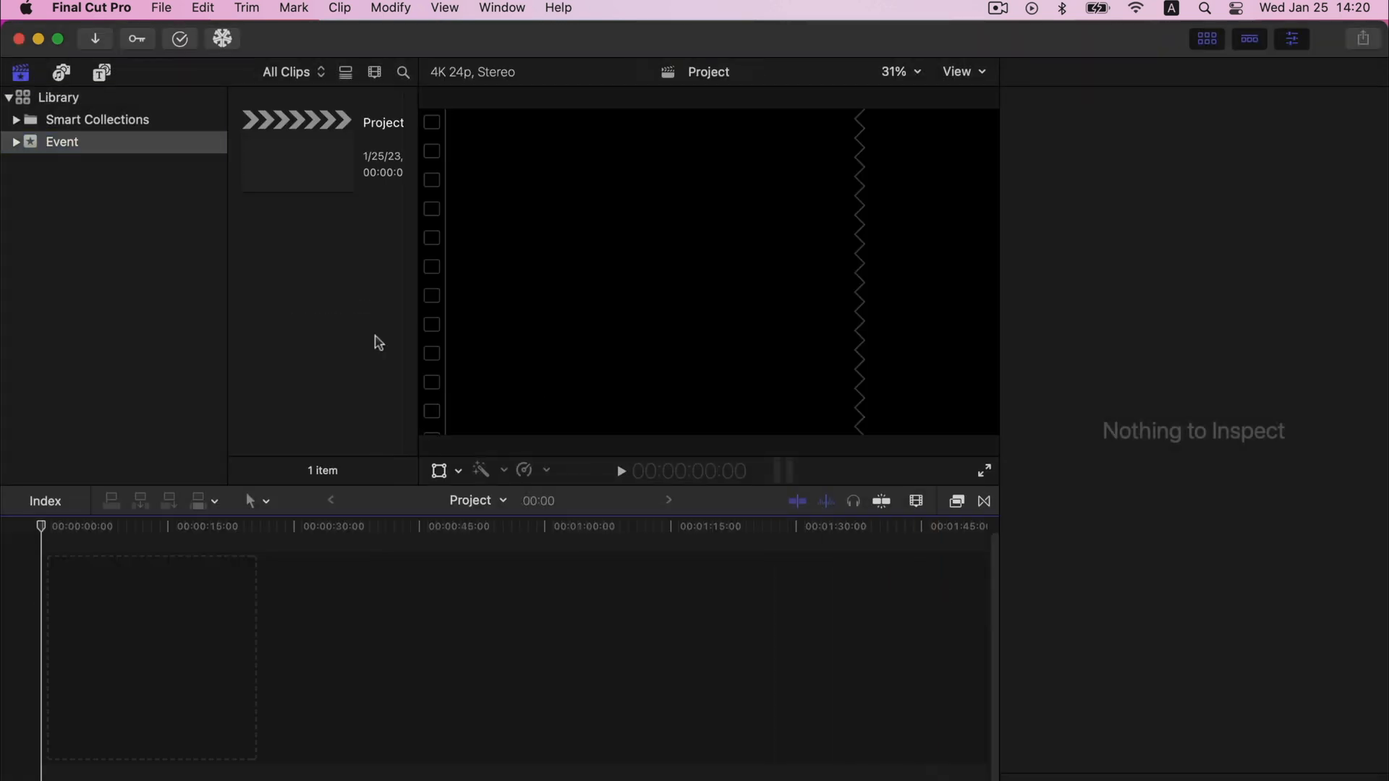
Import Forest_Woods LOG_4K.mov into the event, leaving the file in place and creating optimized media and ProRes Proxy media.
right_click(348, 284)
click(382, 290)
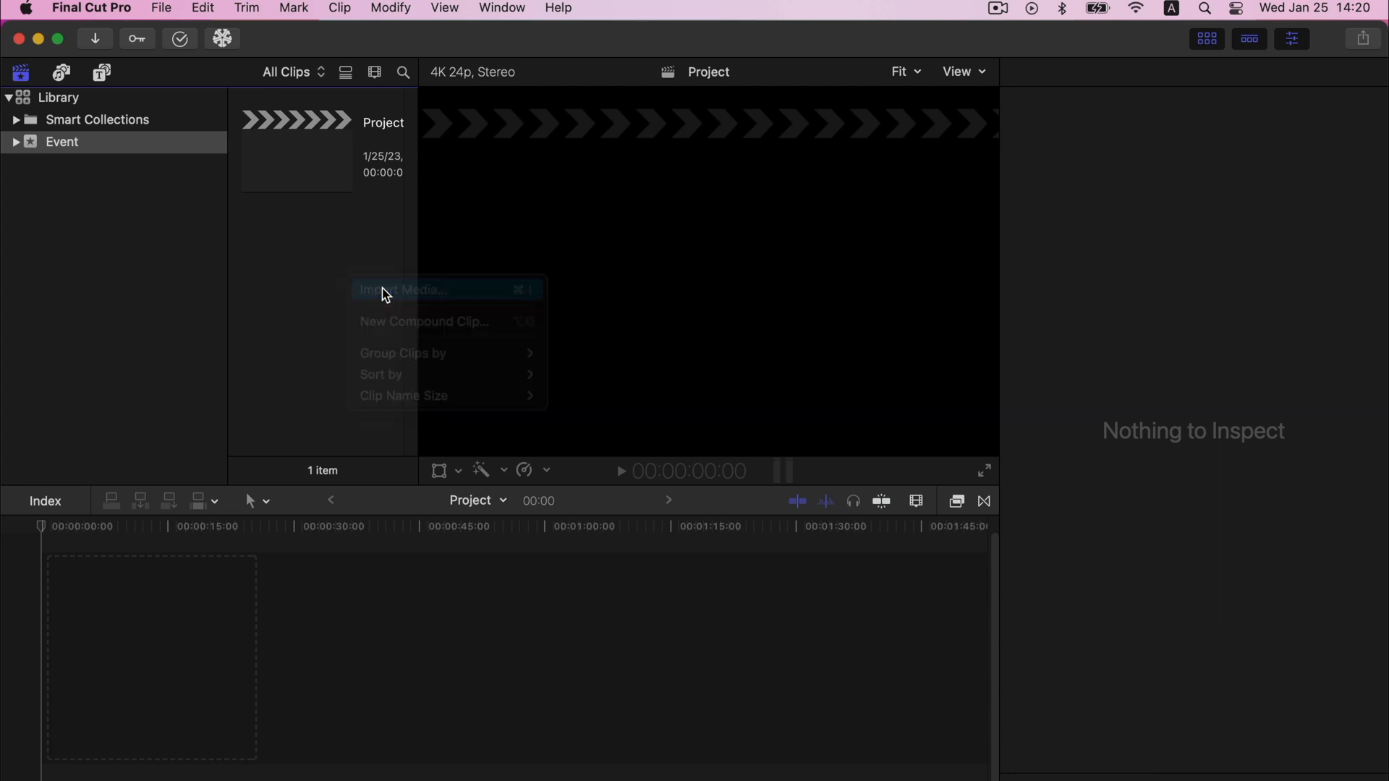
click(438, 579)
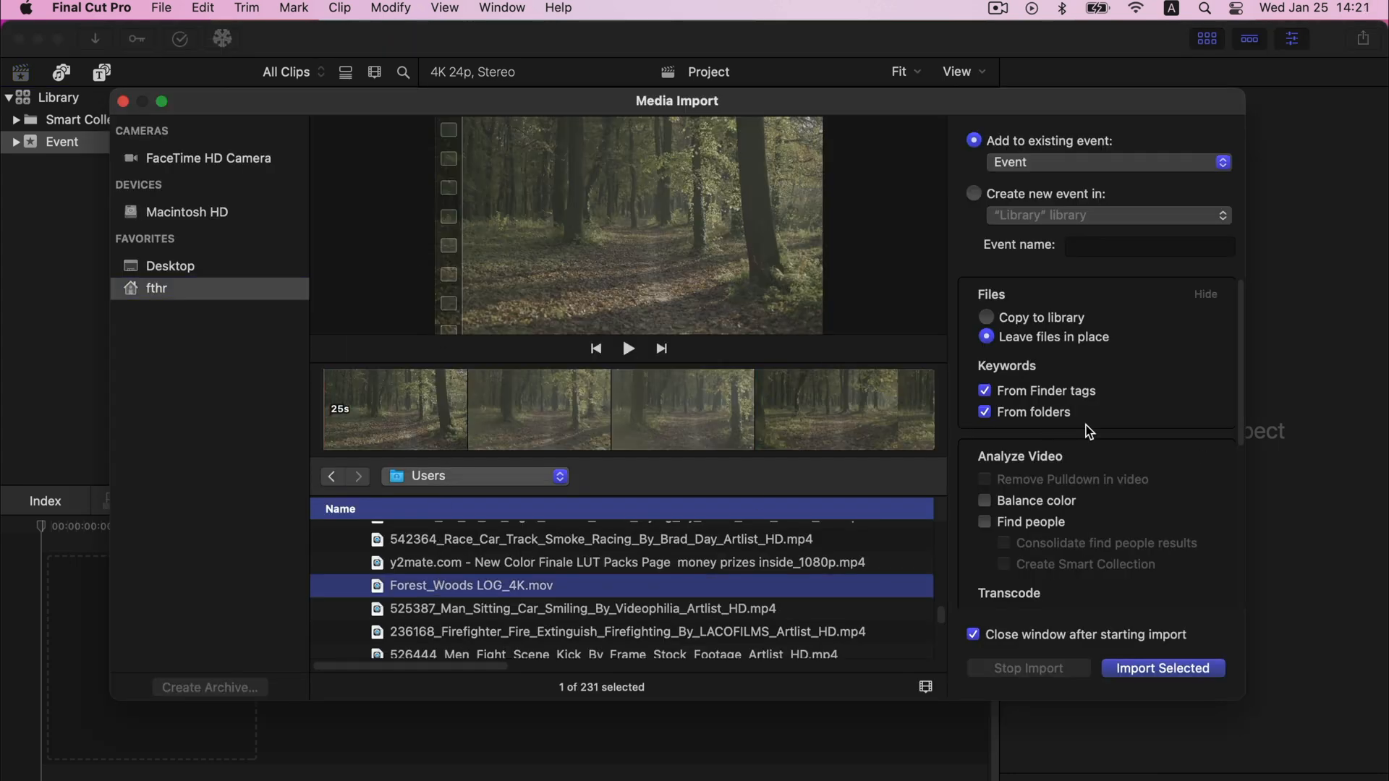
scroll(998, 437, down, 3)
scroll(1089, 432, down, 1)
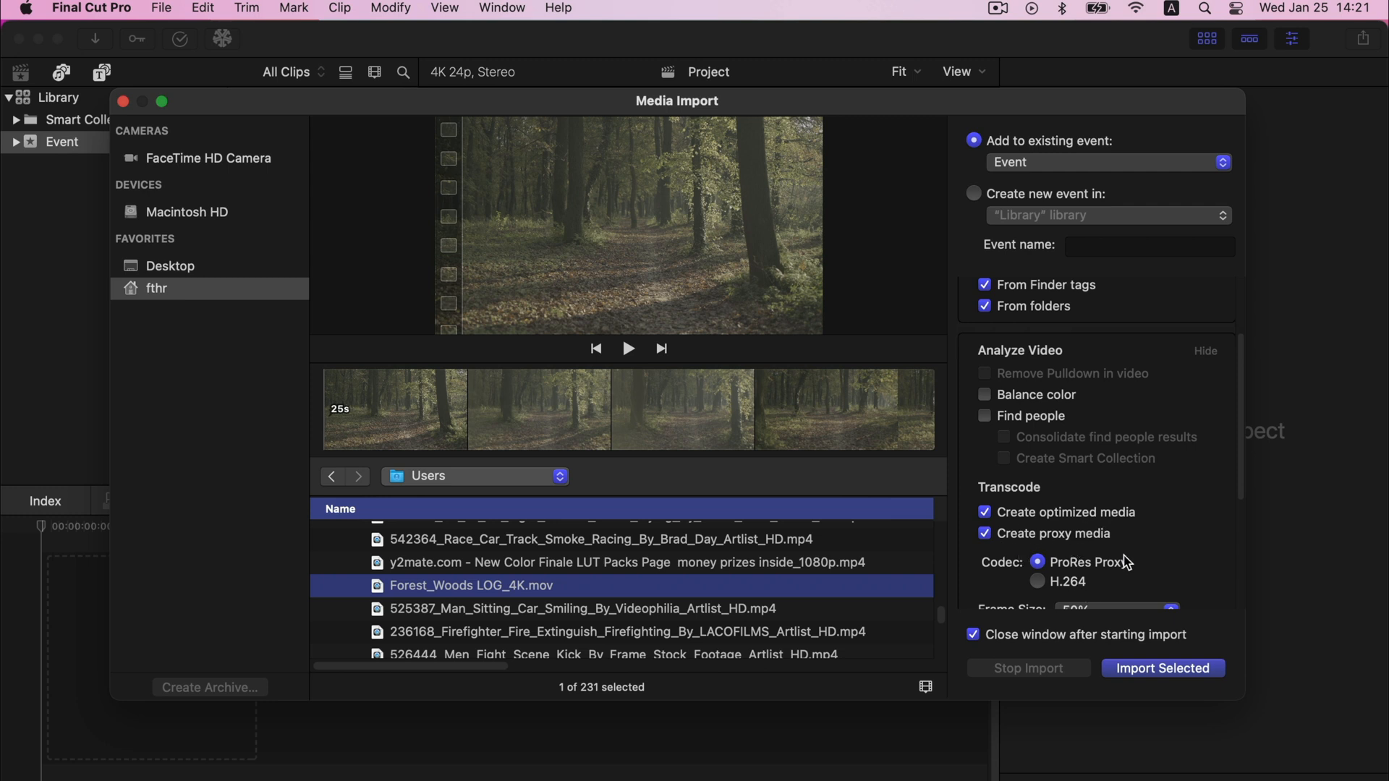
scroll(1129, 563, down, 2)
click(1128, 576)
click(1129, 574)
click(1150, 668)
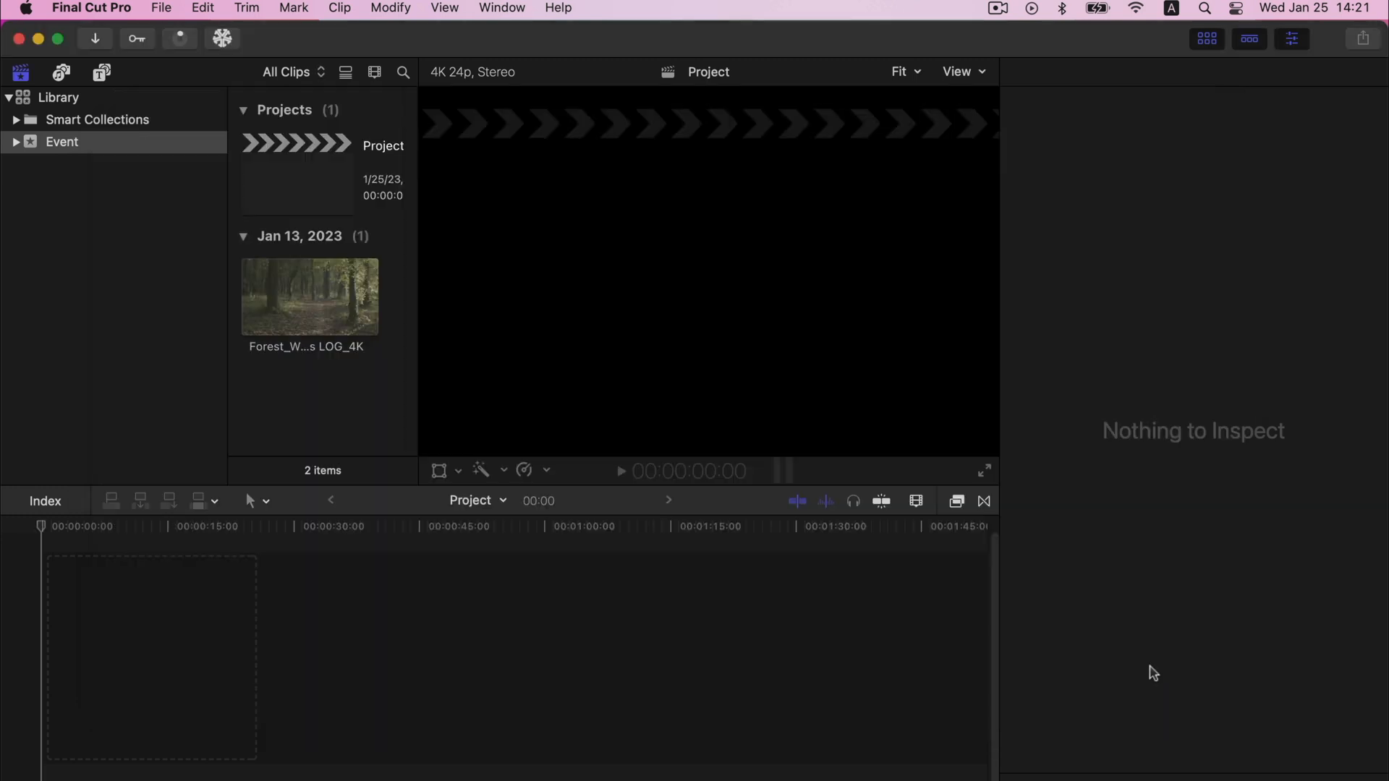
Check the imported clip's transcoding progress in the background tasks.
click(181, 39)
click(410, 348)
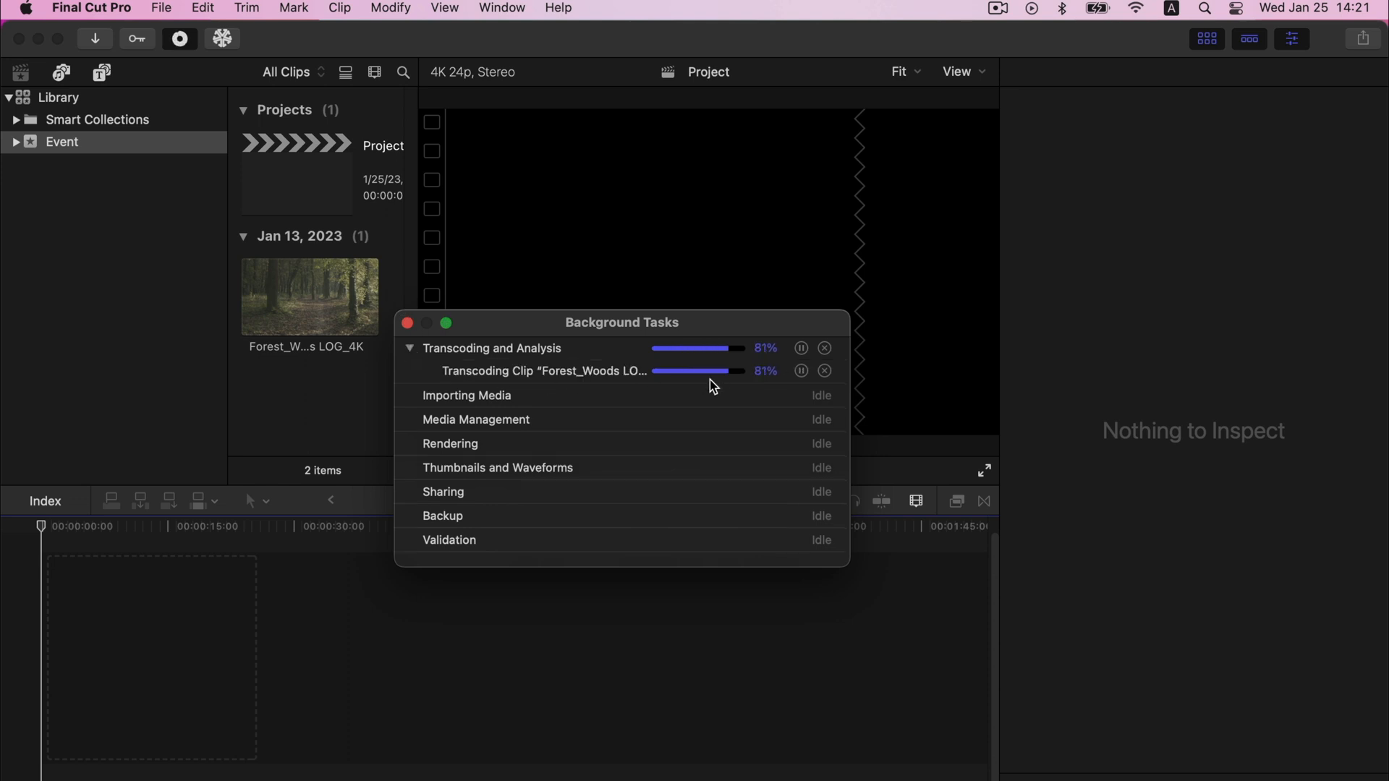
click(409, 324)
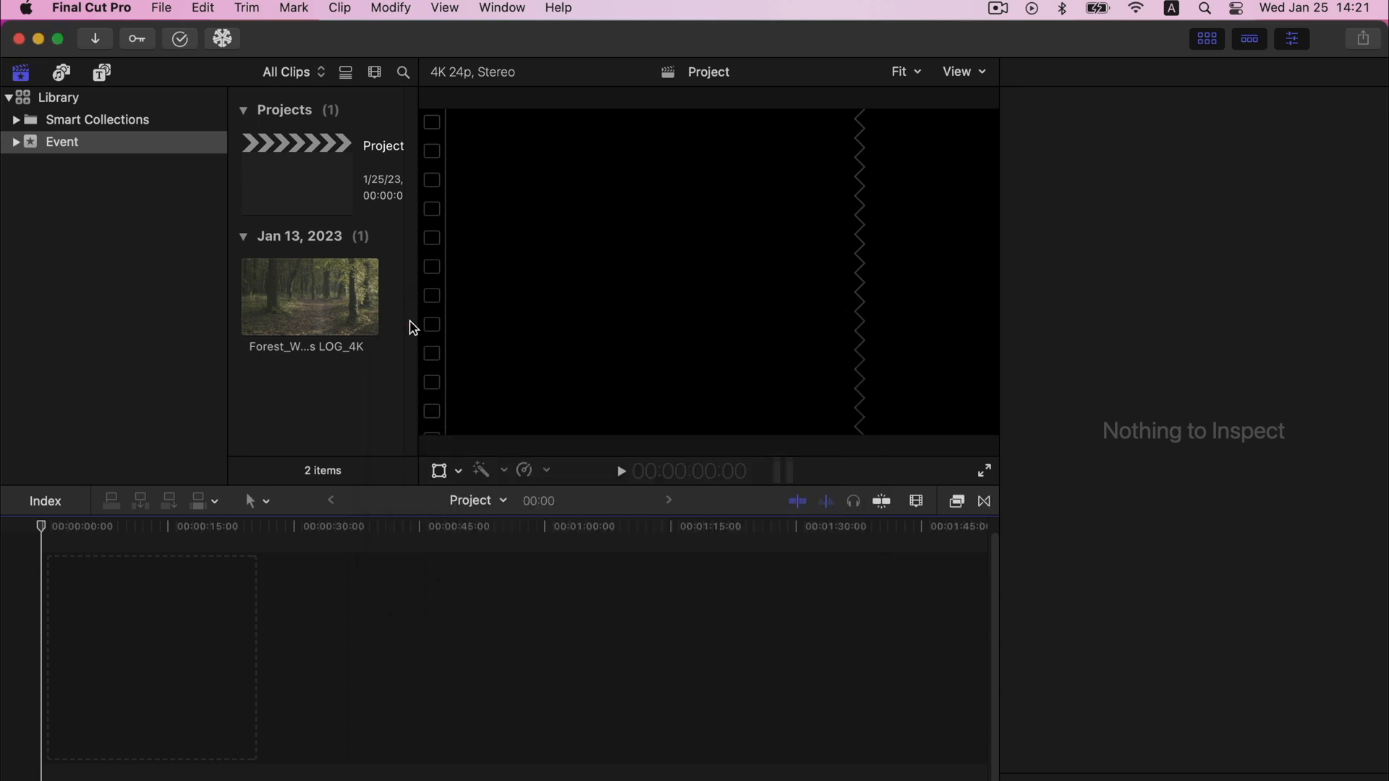
Review the library's storage location choices for media, motion content, cache and backups, keeping the current selections.
click(144, 99)
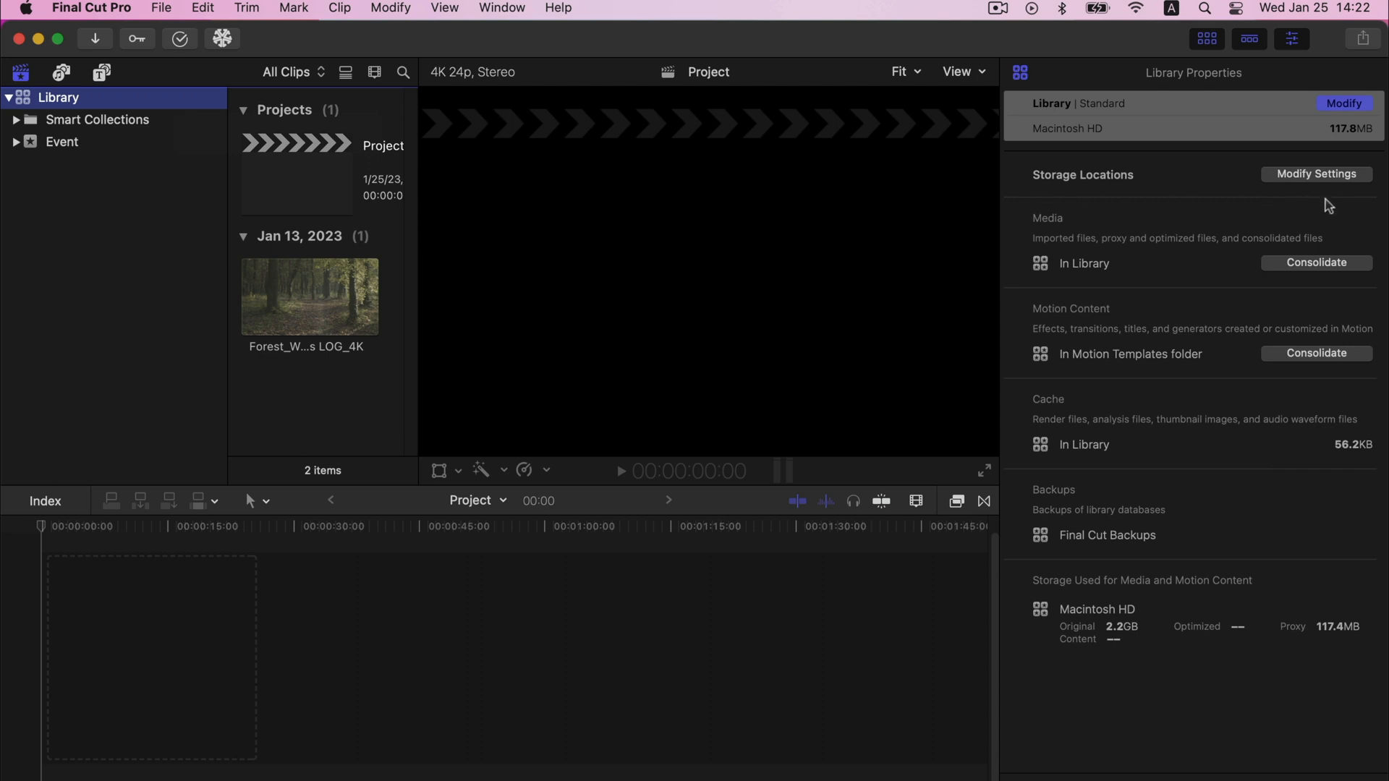
click(1331, 179)
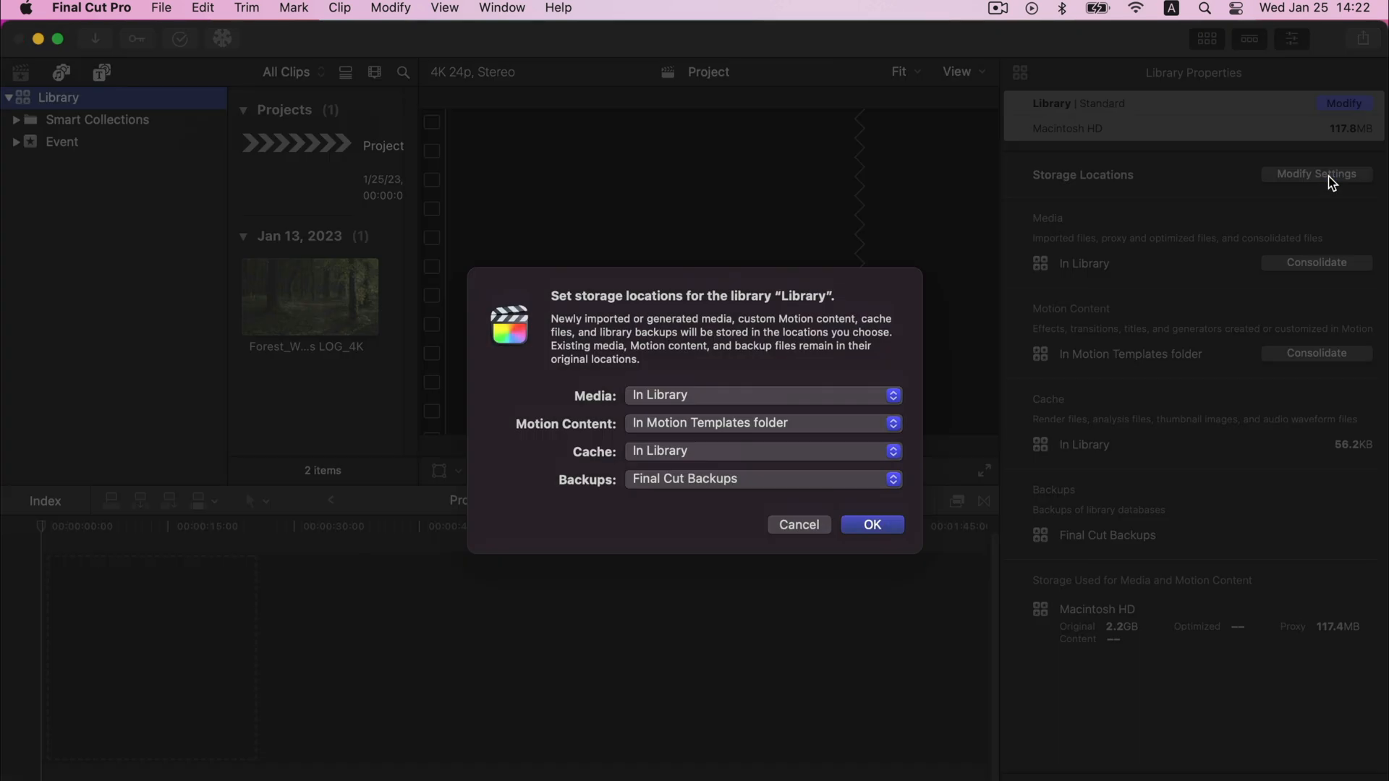
click(877, 396)
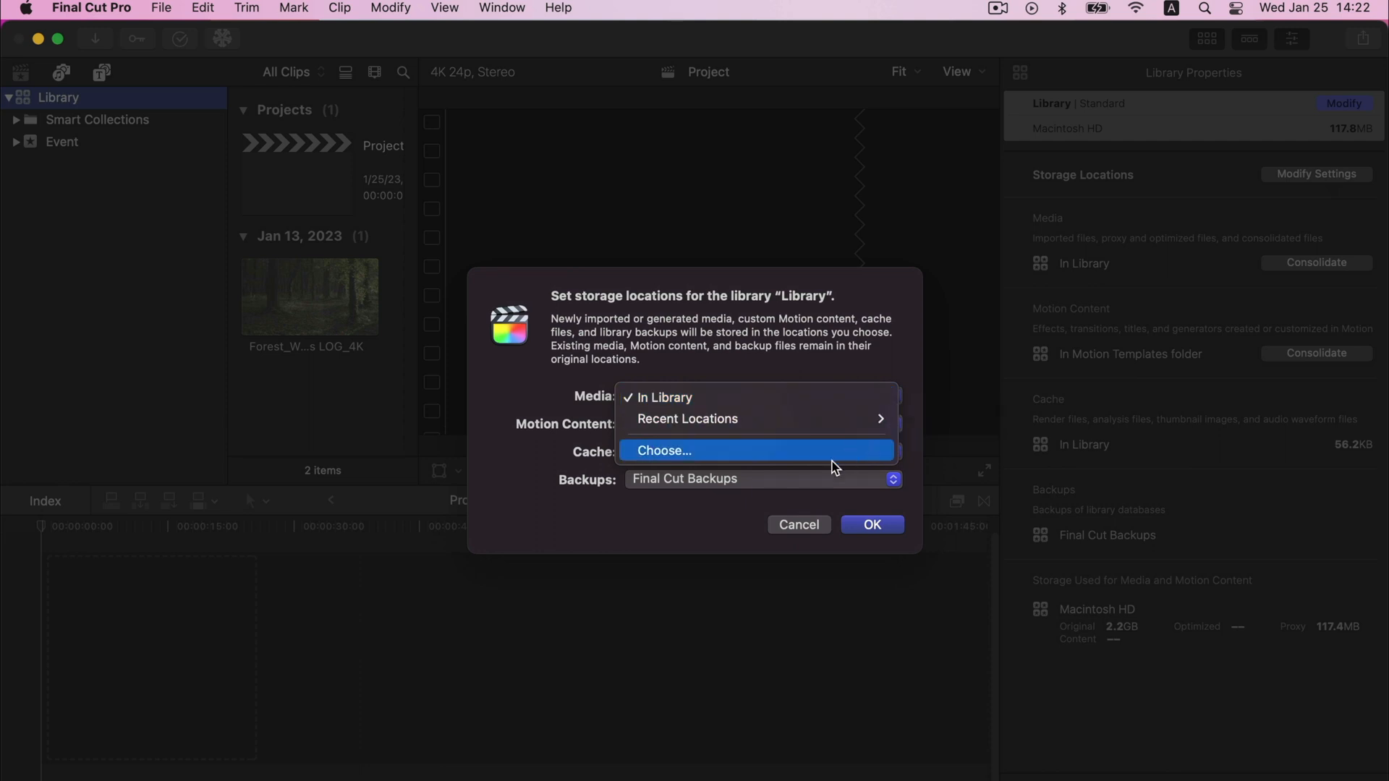
click(725, 518)
click(763, 427)
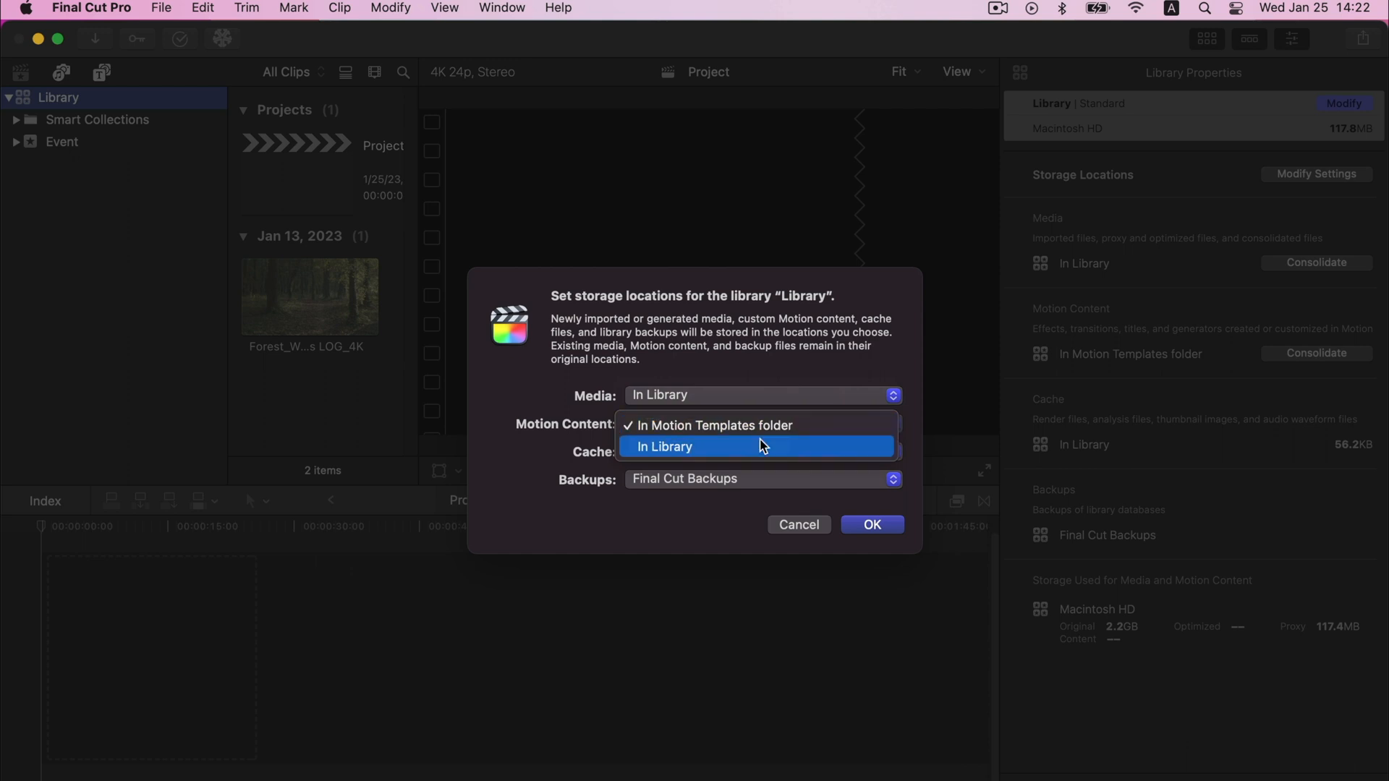
click(729, 501)
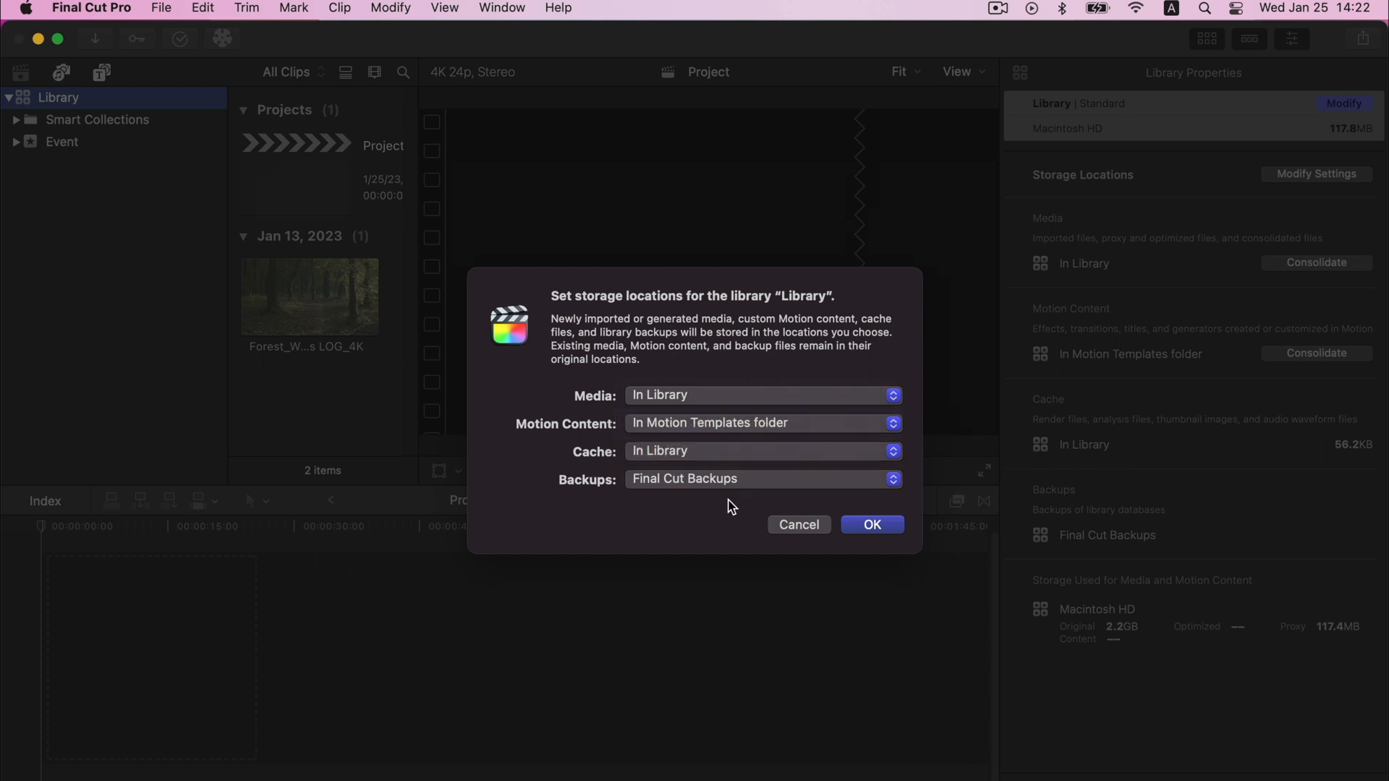
click(739, 458)
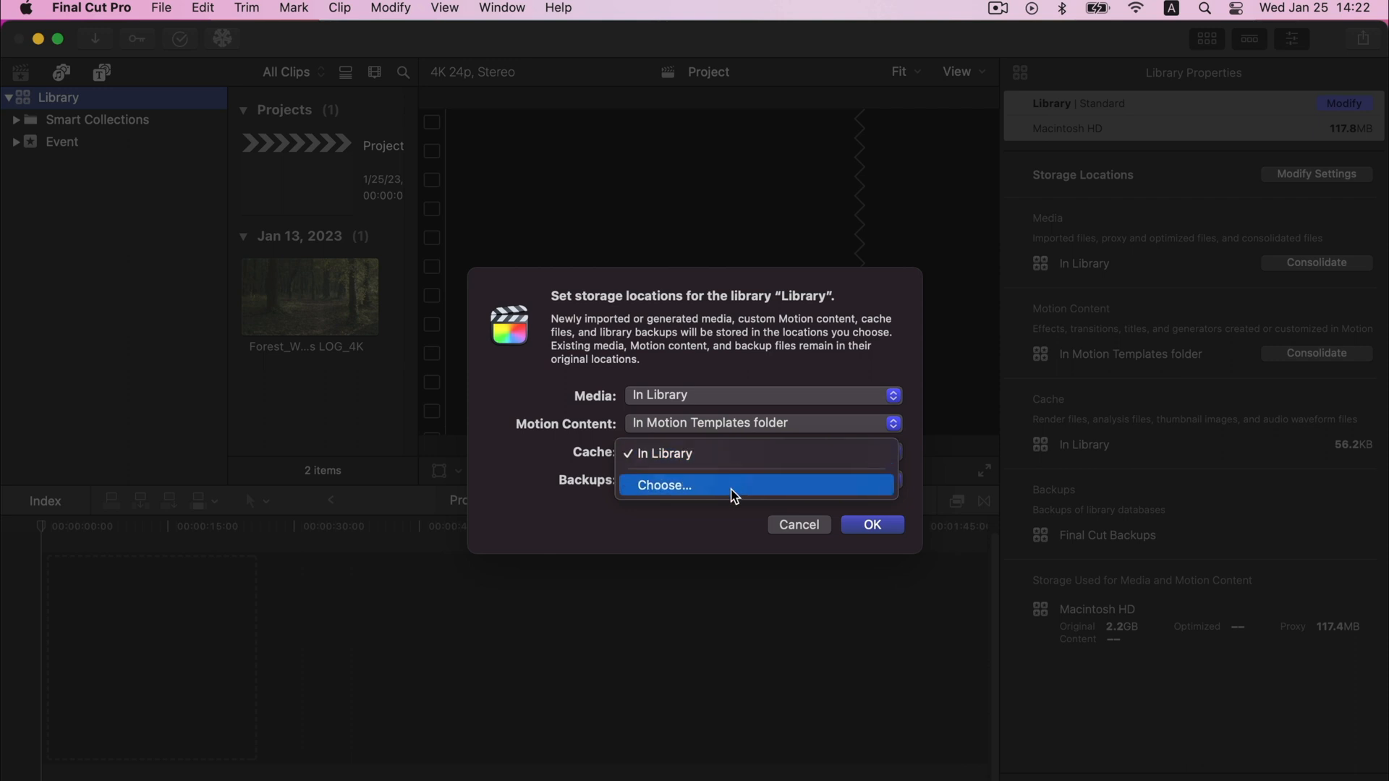
click(728, 502)
click(731, 484)
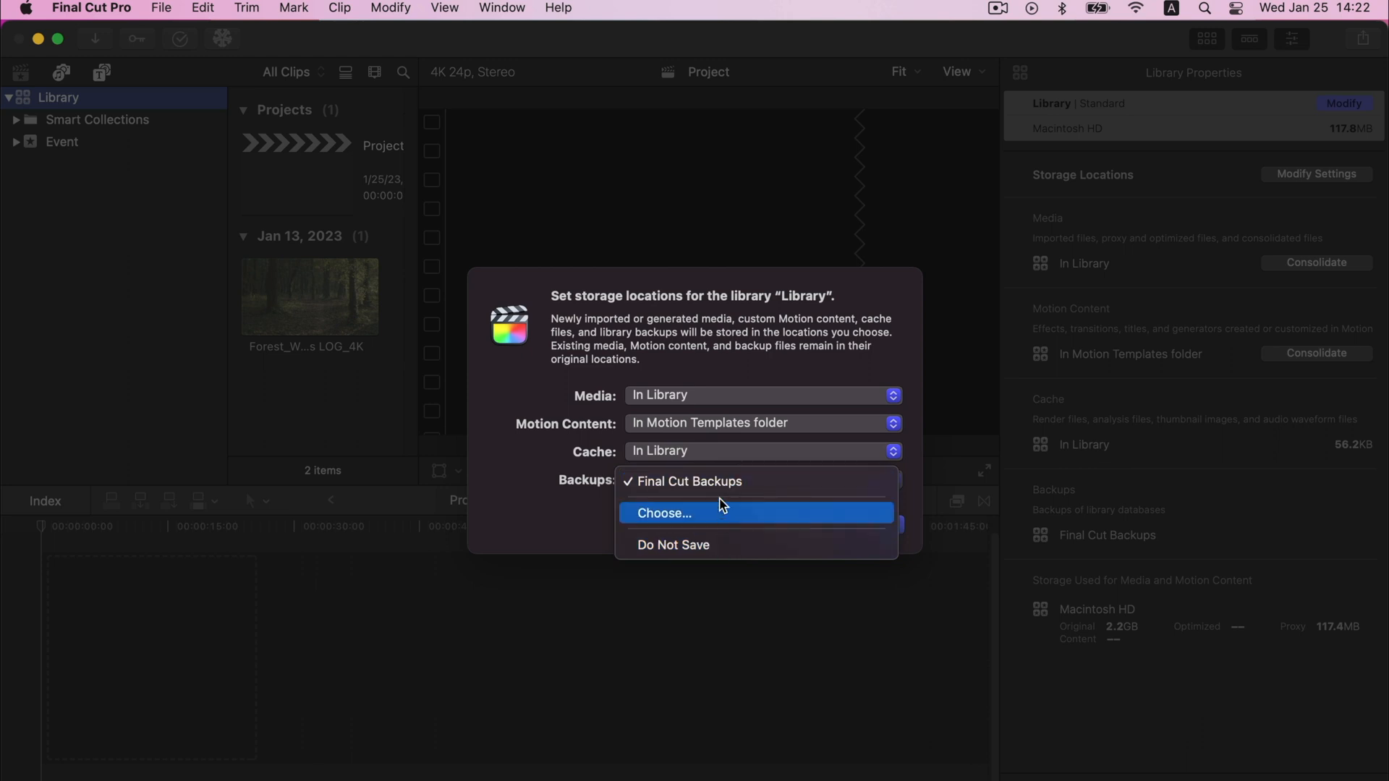
click(564, 501)
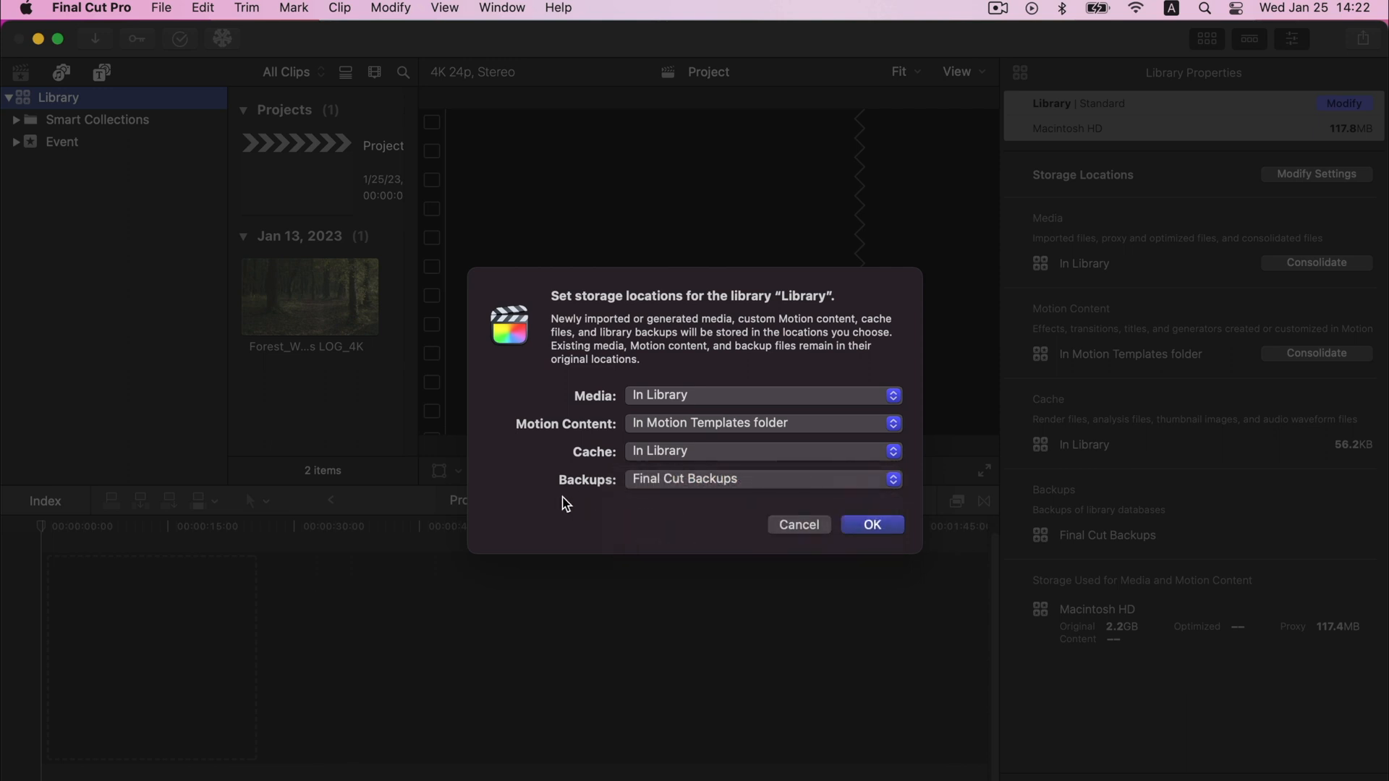
click(871, 525)
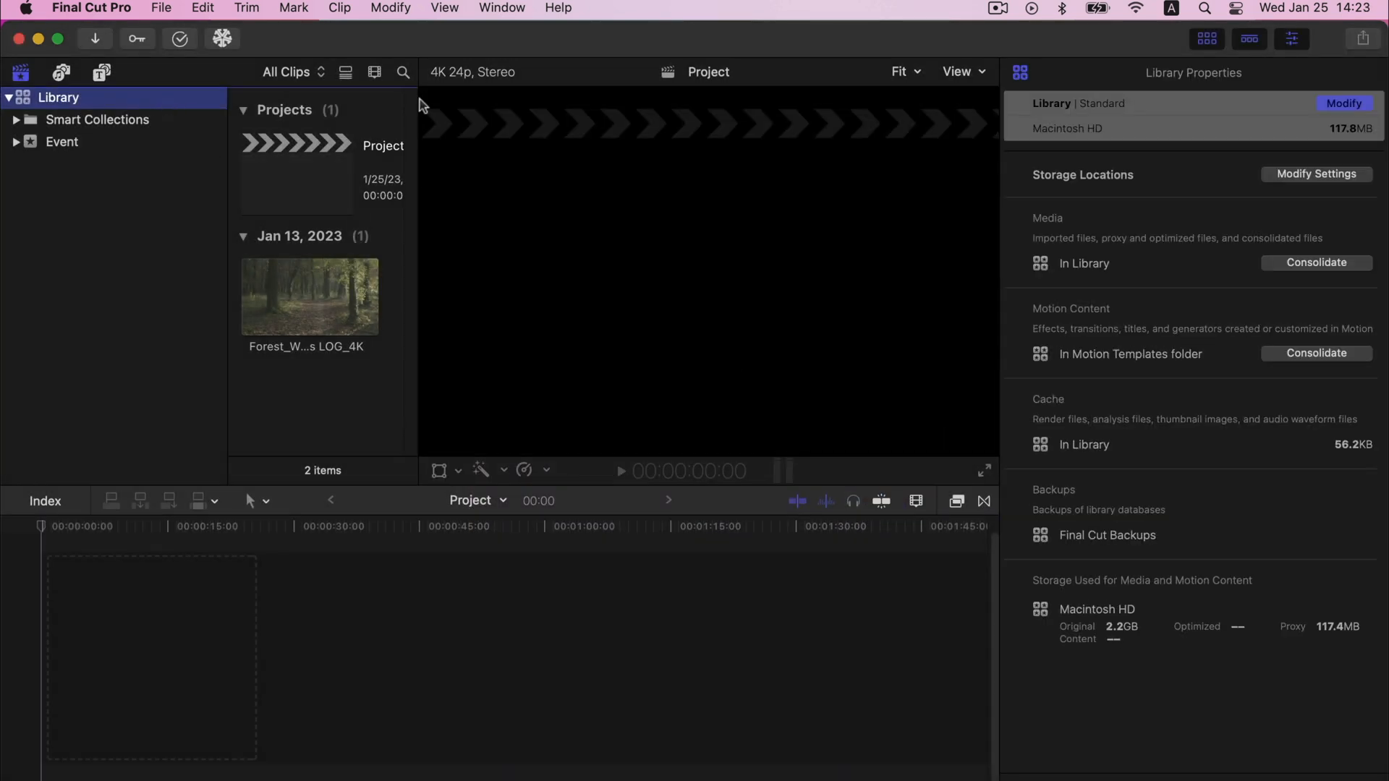
Examine the library media consolidation options: the original, optimized and proxy media inclusions and the media destination.
click(1295, 264)
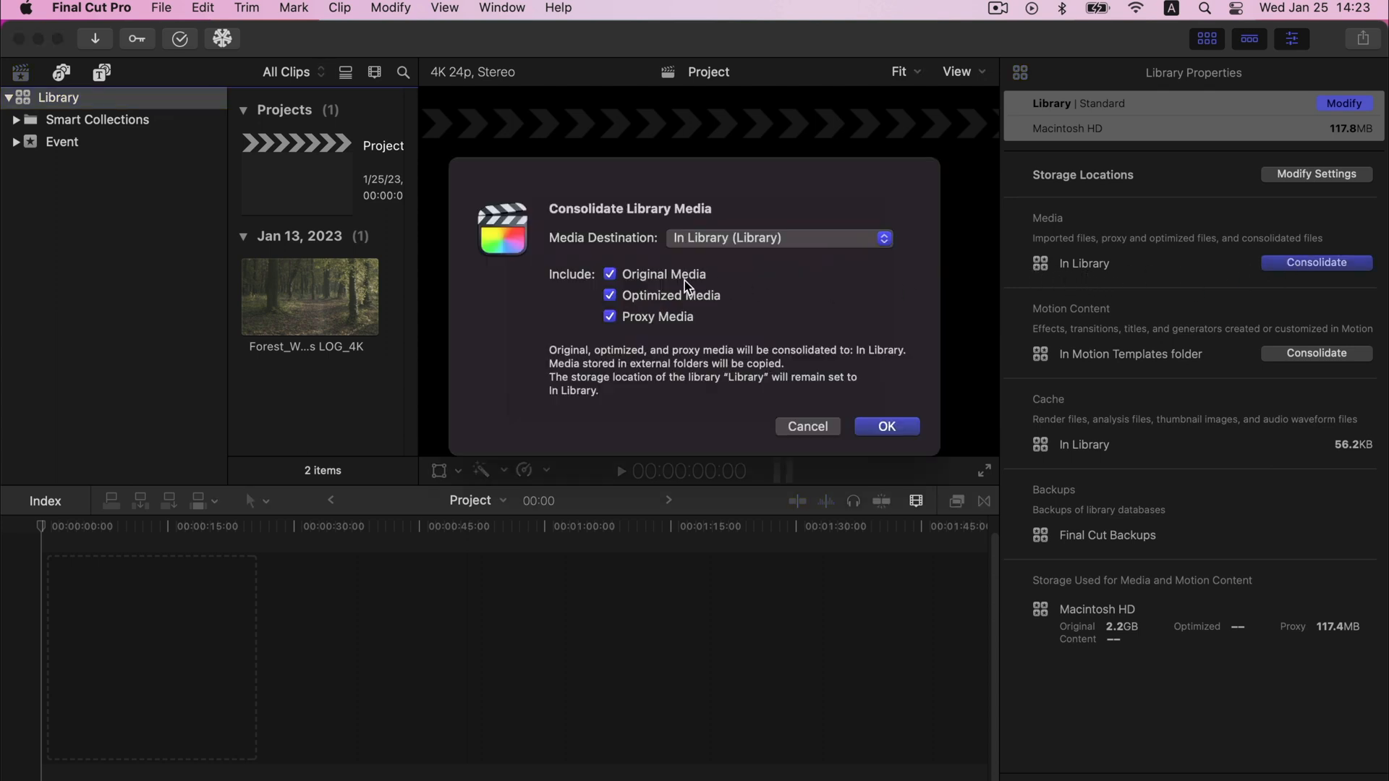
click(610, 274)
click(609, 295)
click(610, 317)
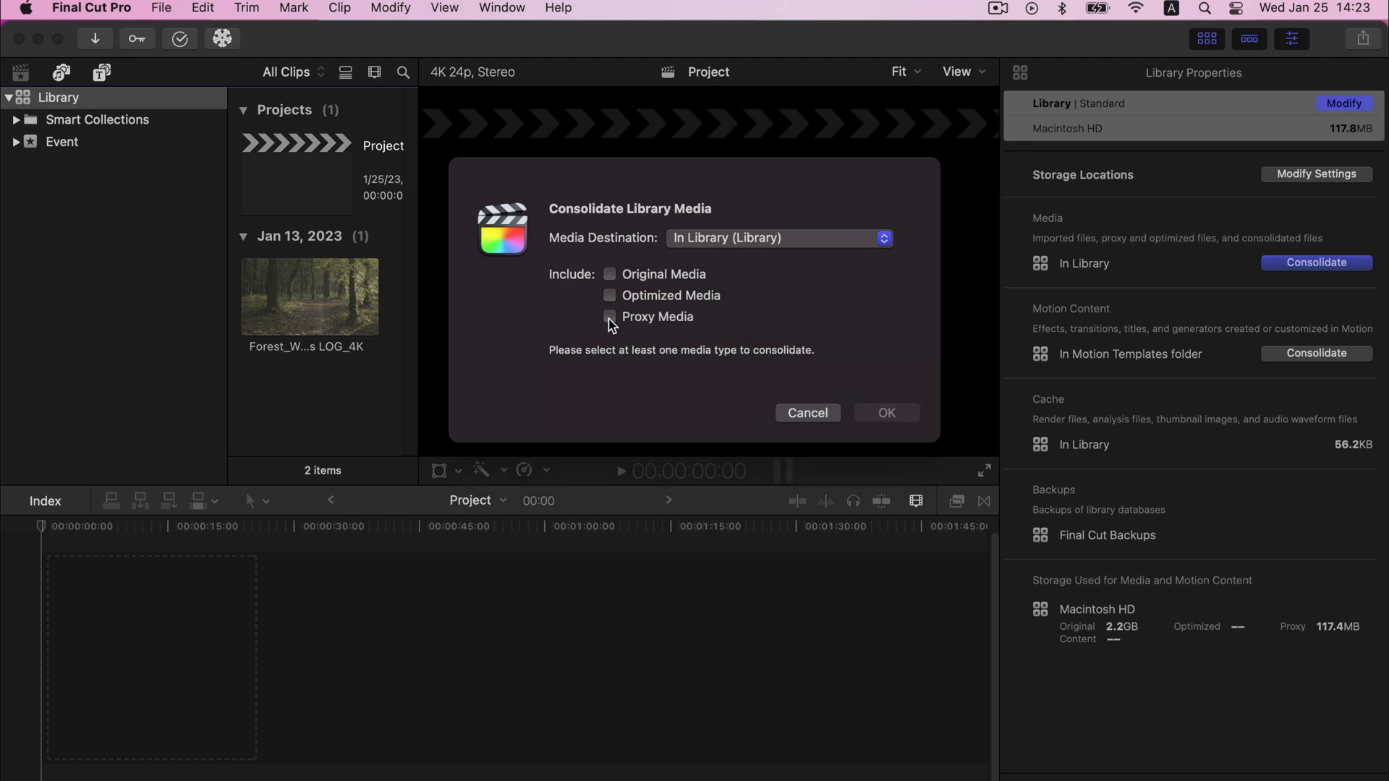
click(610, 317)
click(610, 296)
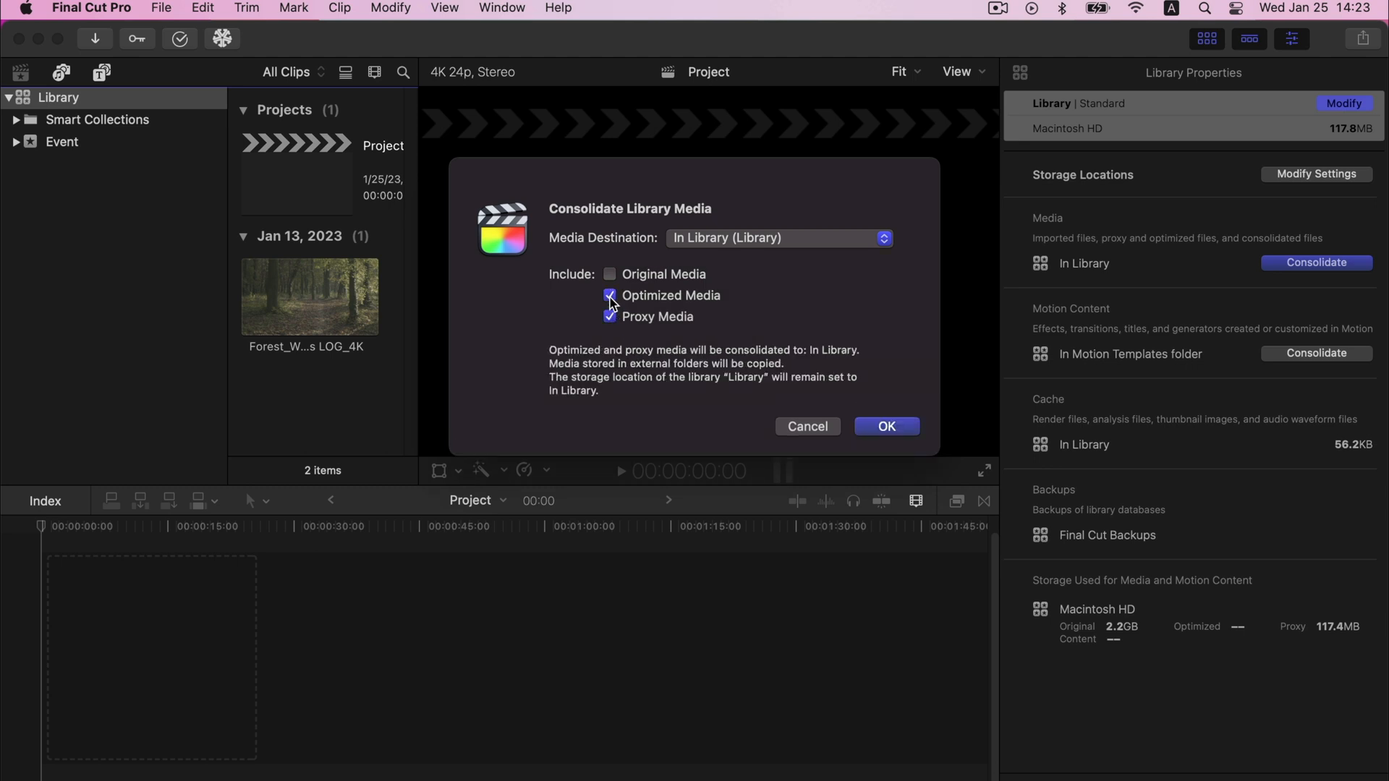
click(610, 274)
click(759, 240)
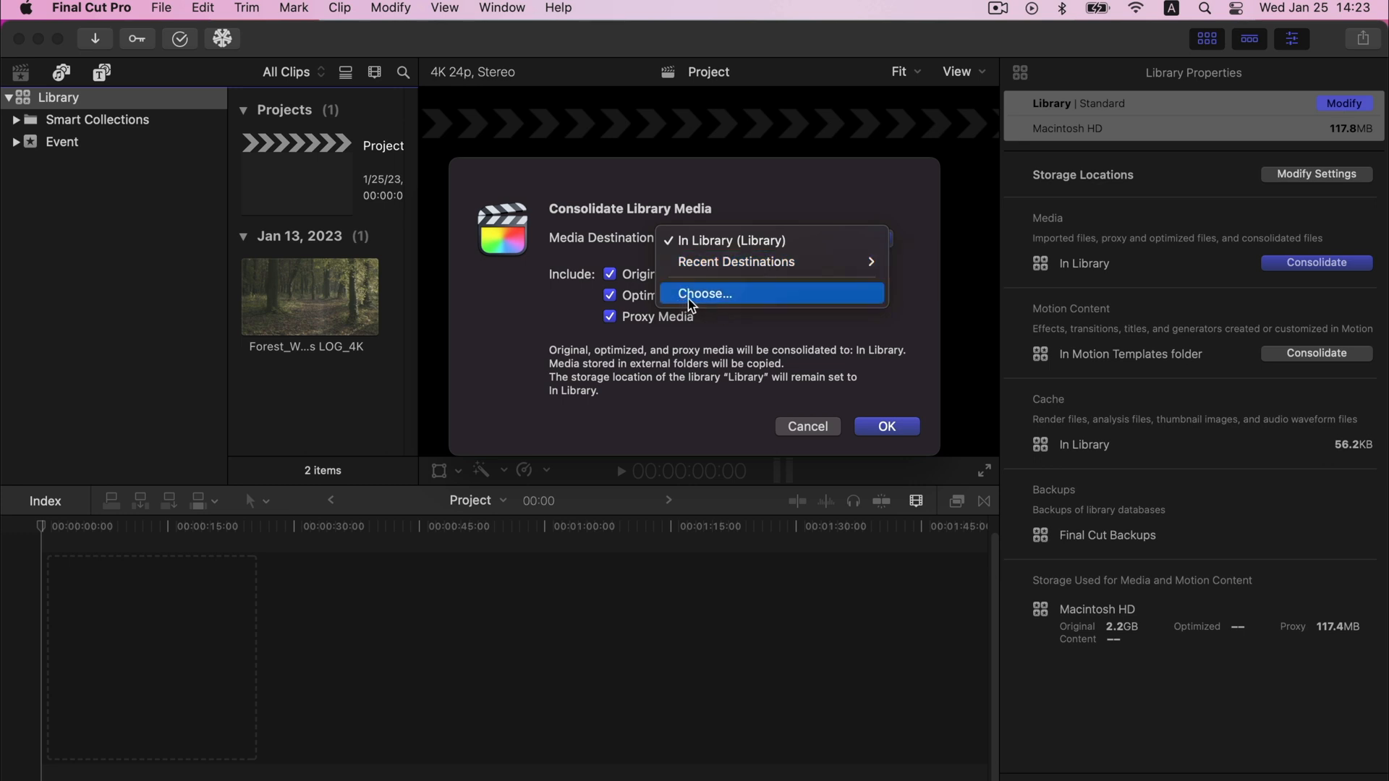
click(737, 326)
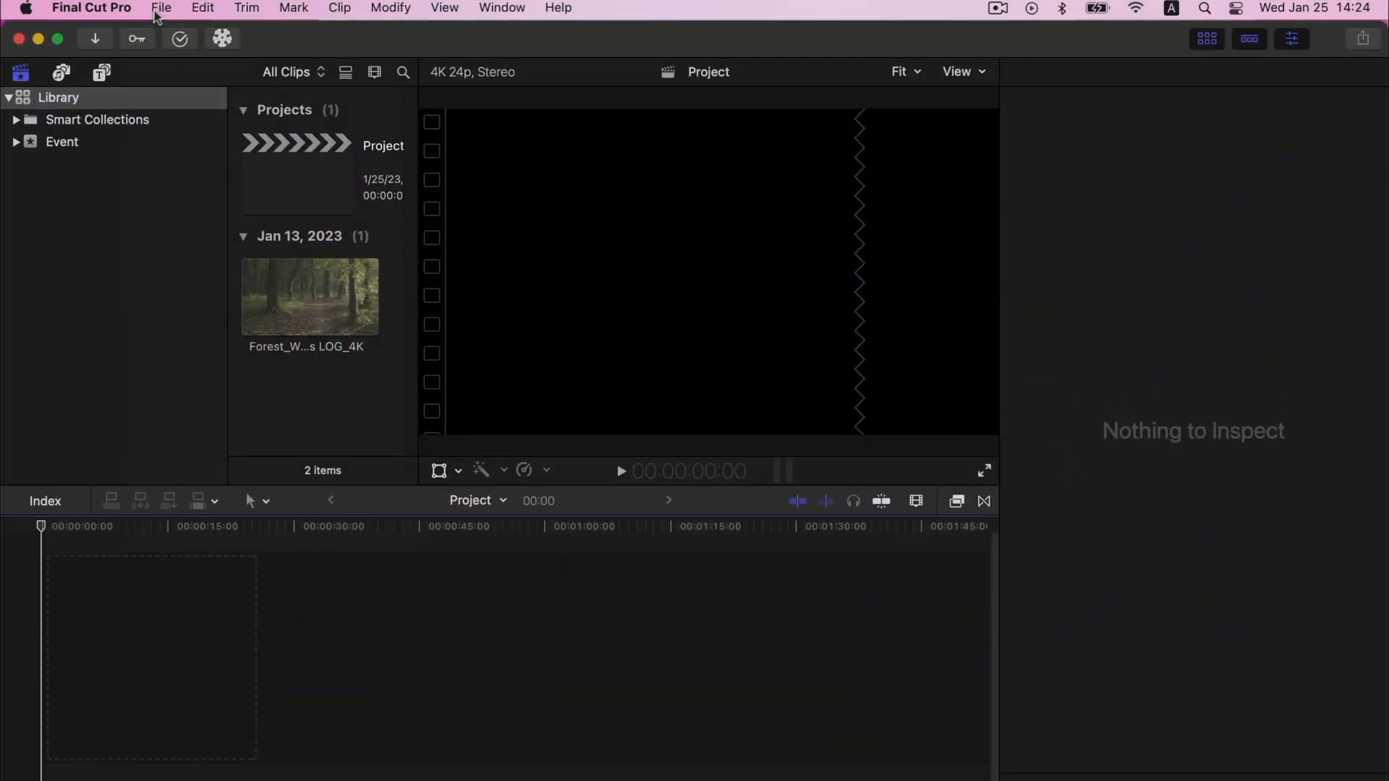
Set the import preferences to leave files in place after trying the option to copy to the library storage location.
click(107, 8)
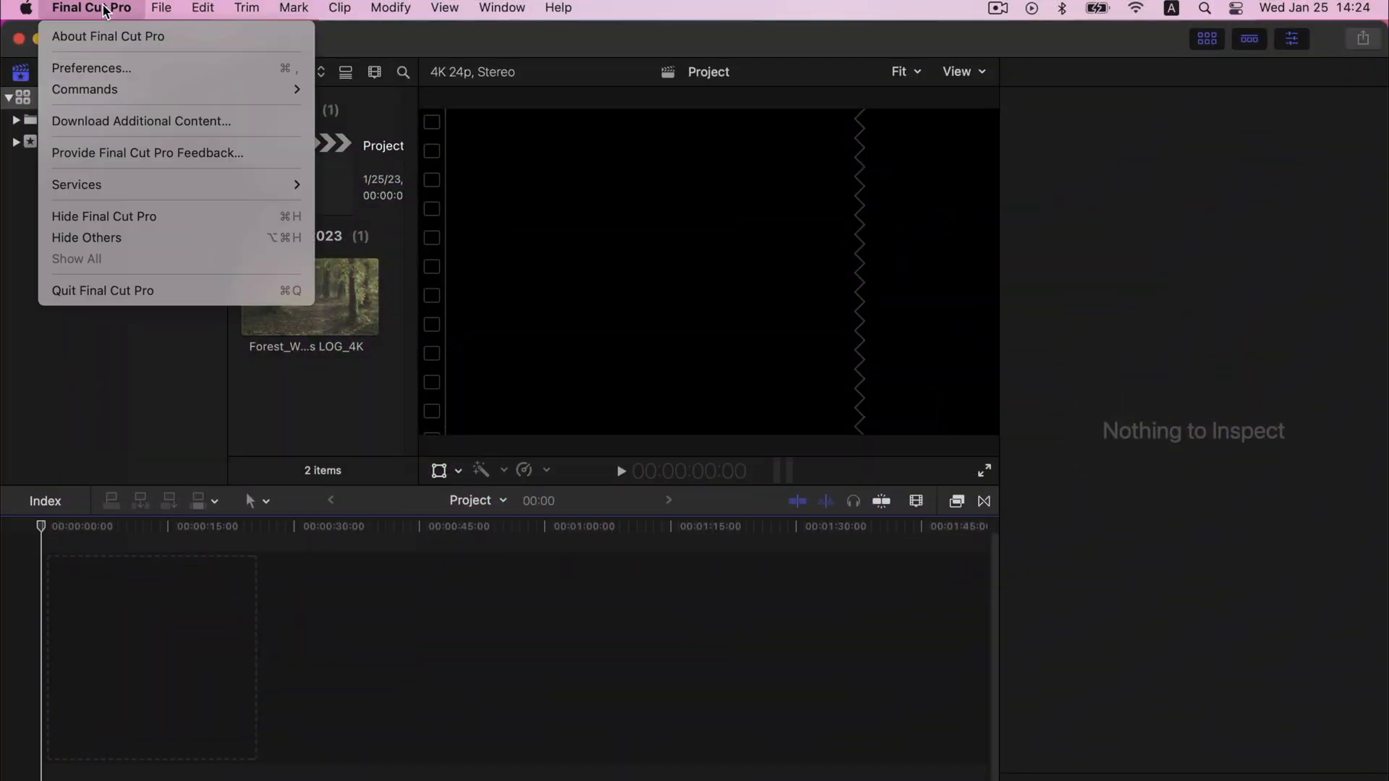
click(109, 68)
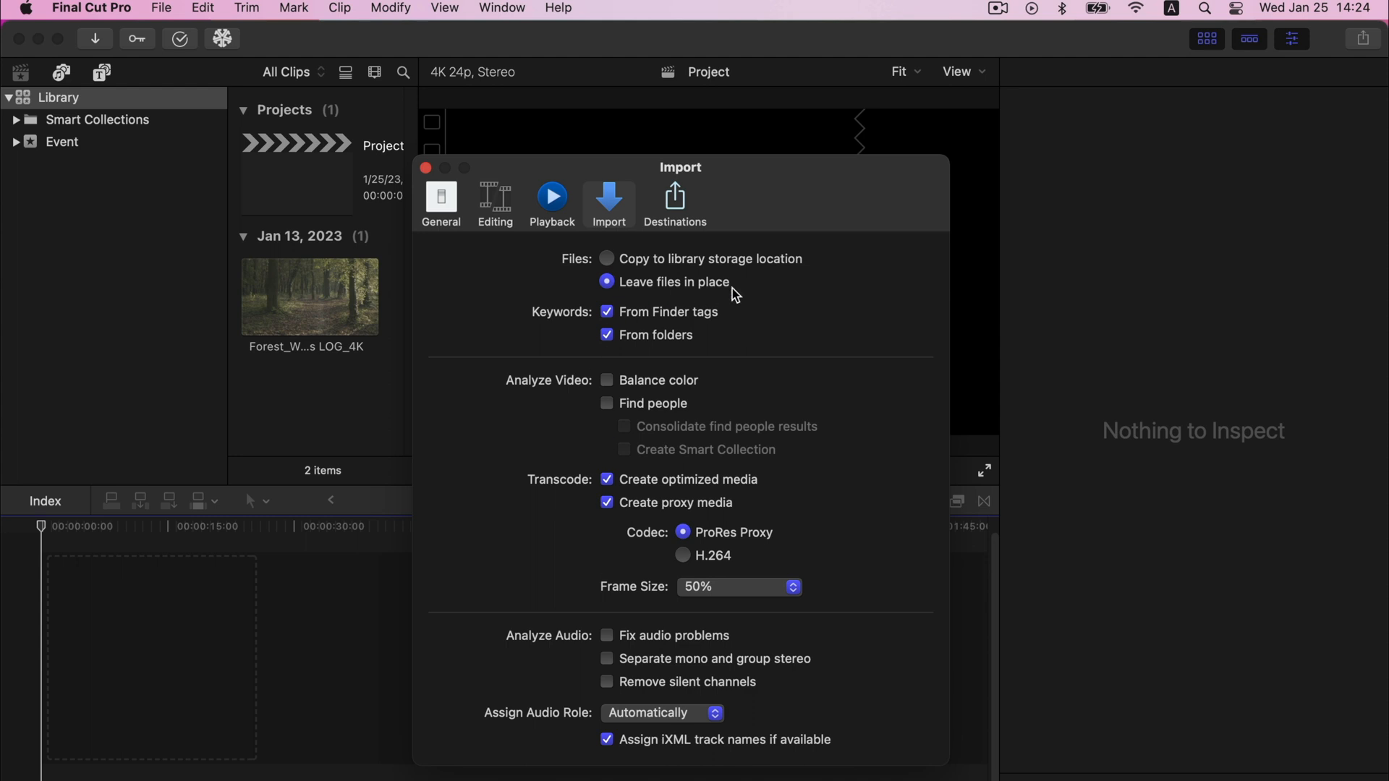
click(607, 261)
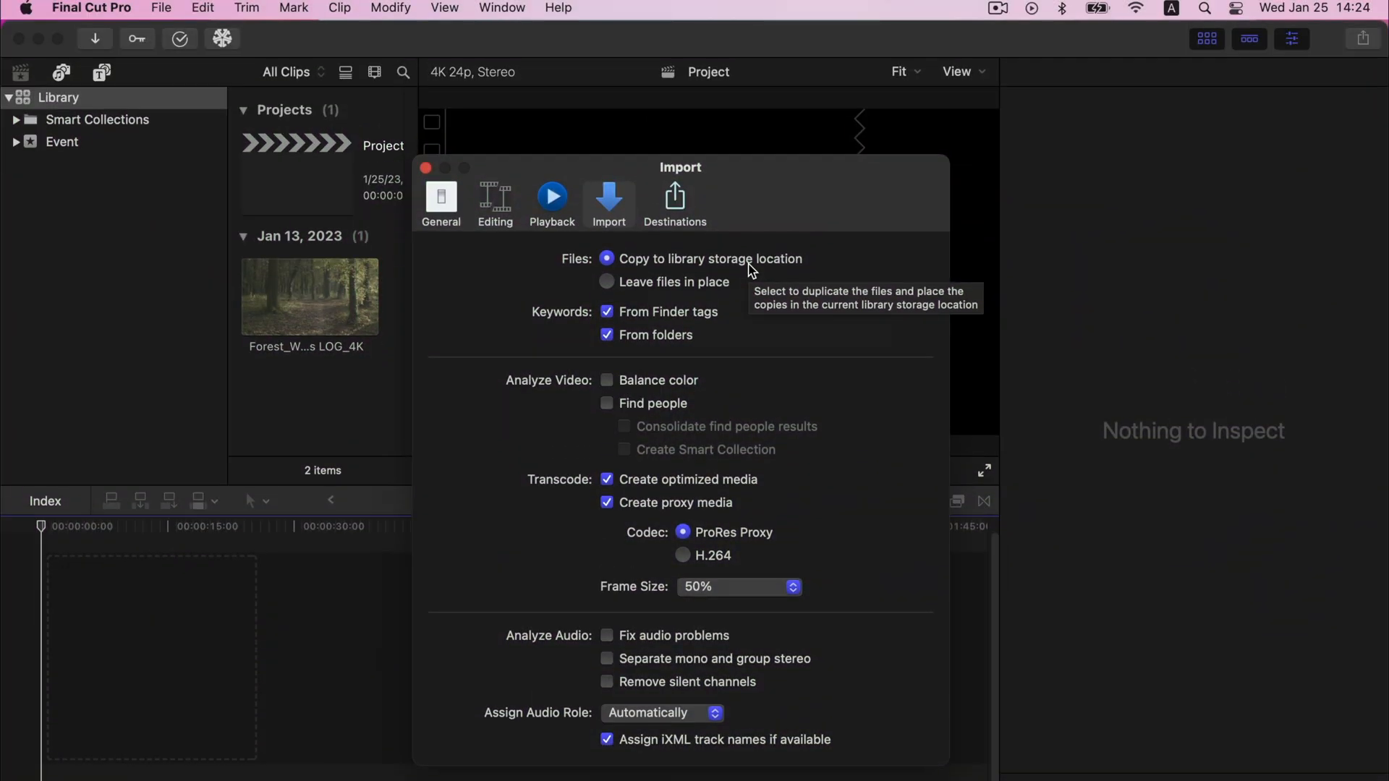
click(608, 285)
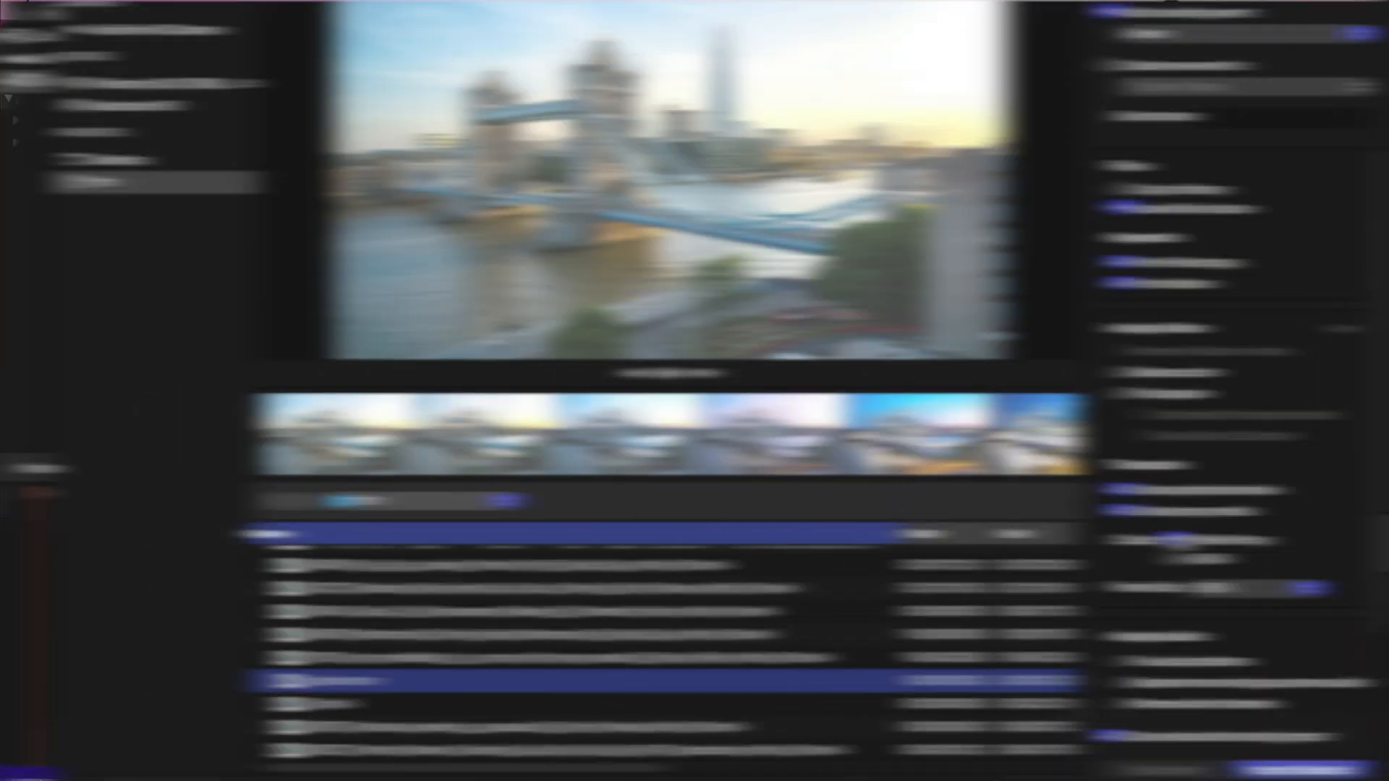
Import London.mov in place with optimized media and ProRes Proxy media at 50% frame size.
click(1228, 588)
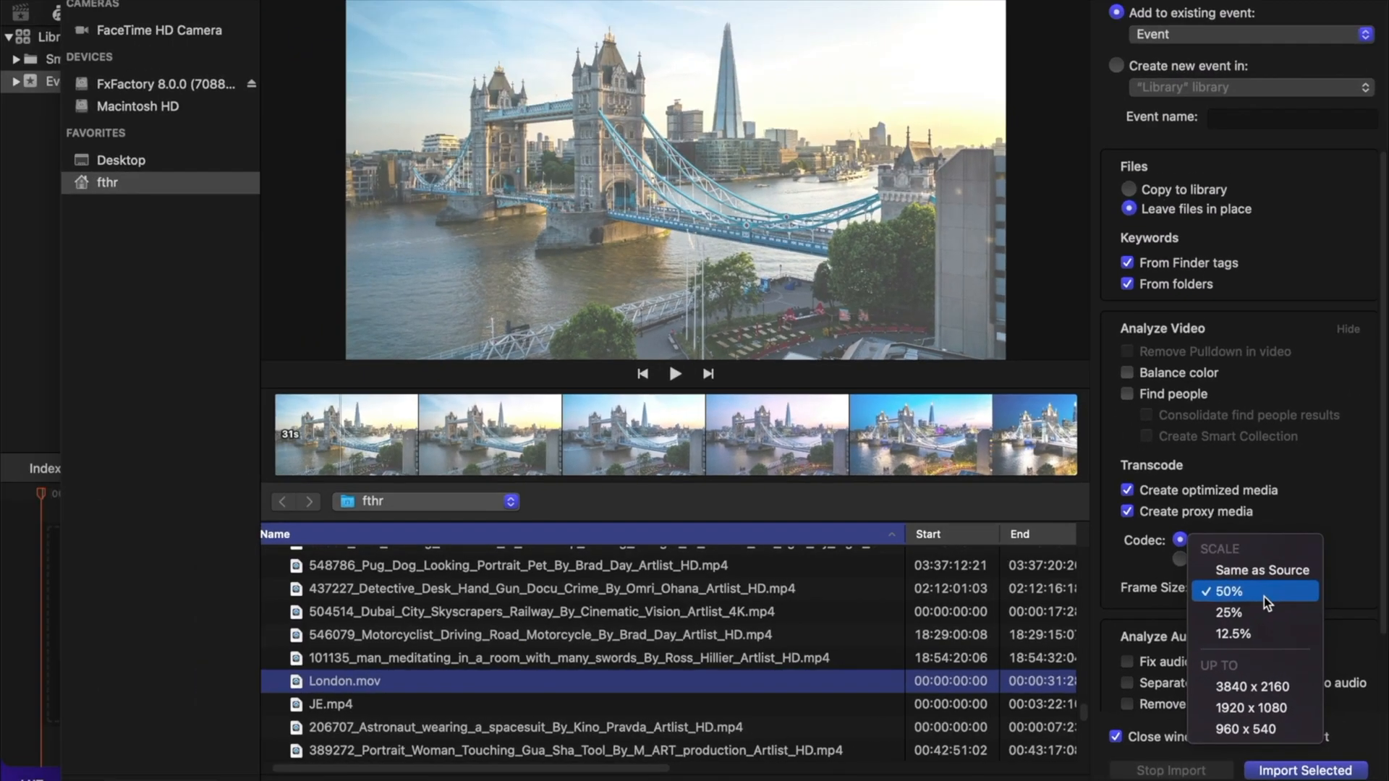
click(1191, 489)
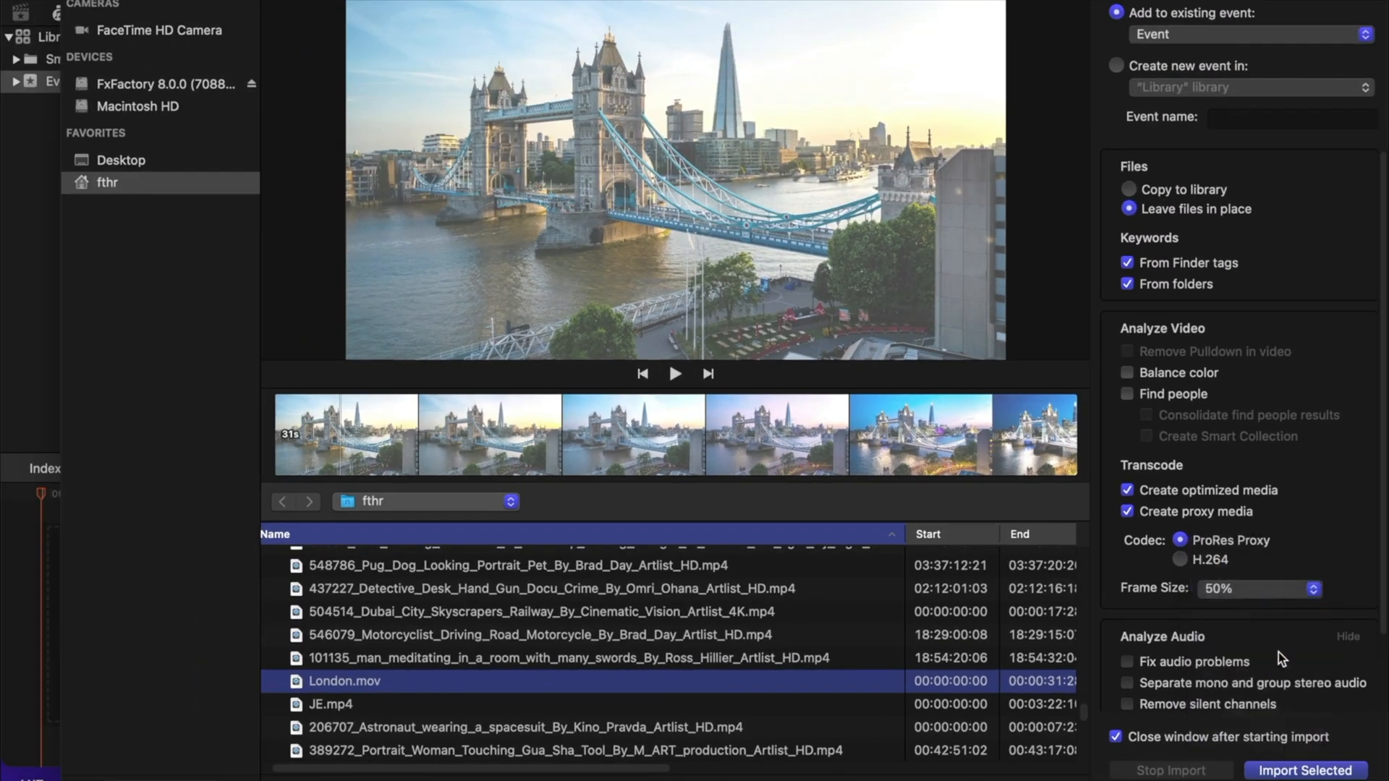
click(1302, 771)
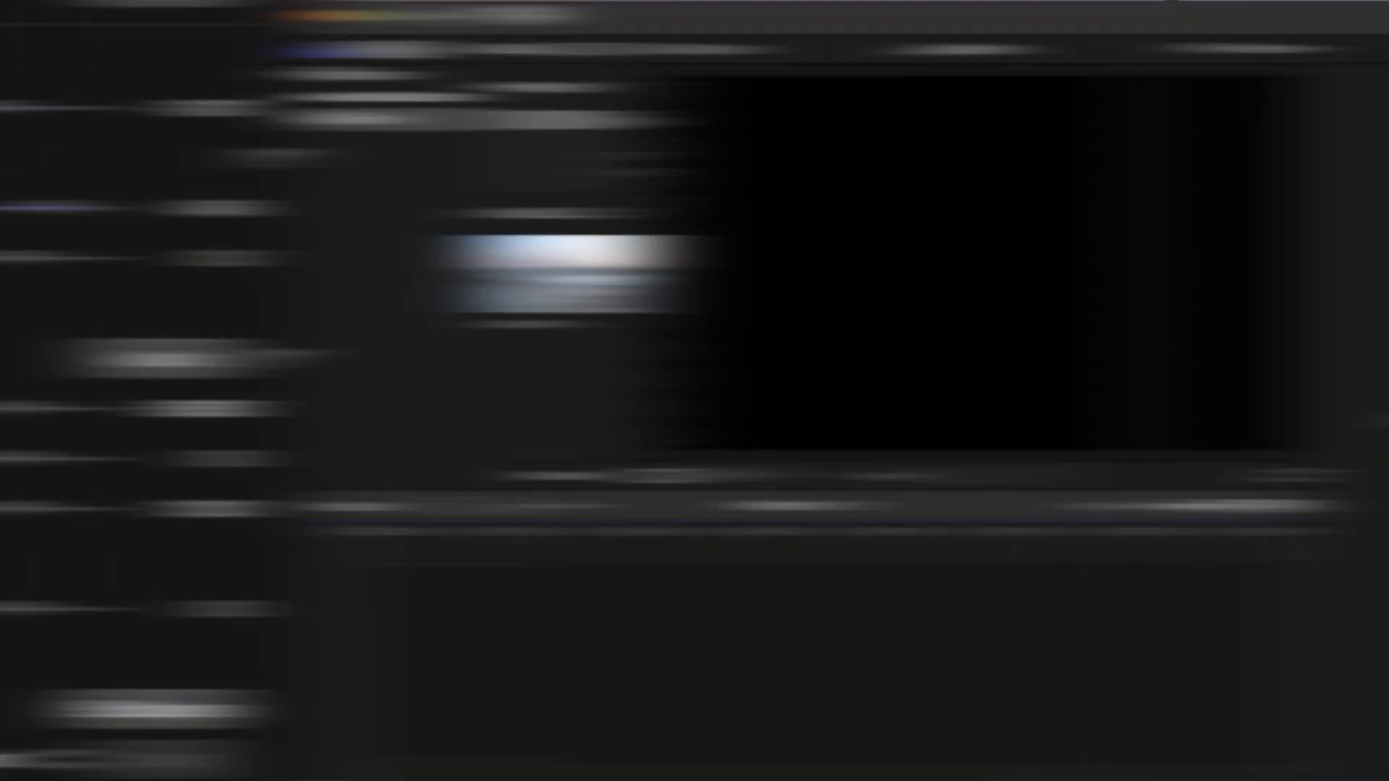
Set the viewer's media playback to Optimized/Original.
click(966, 49)
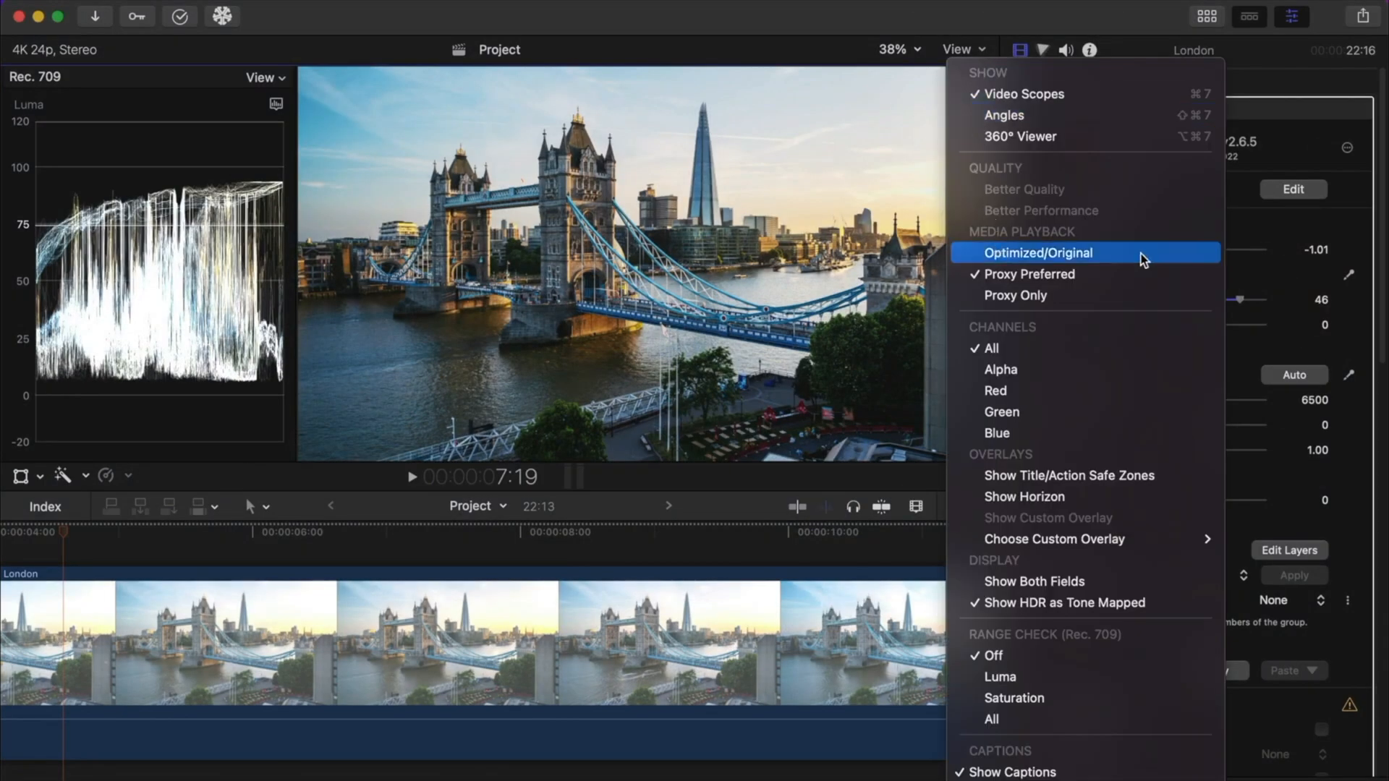
click(1002, 259)
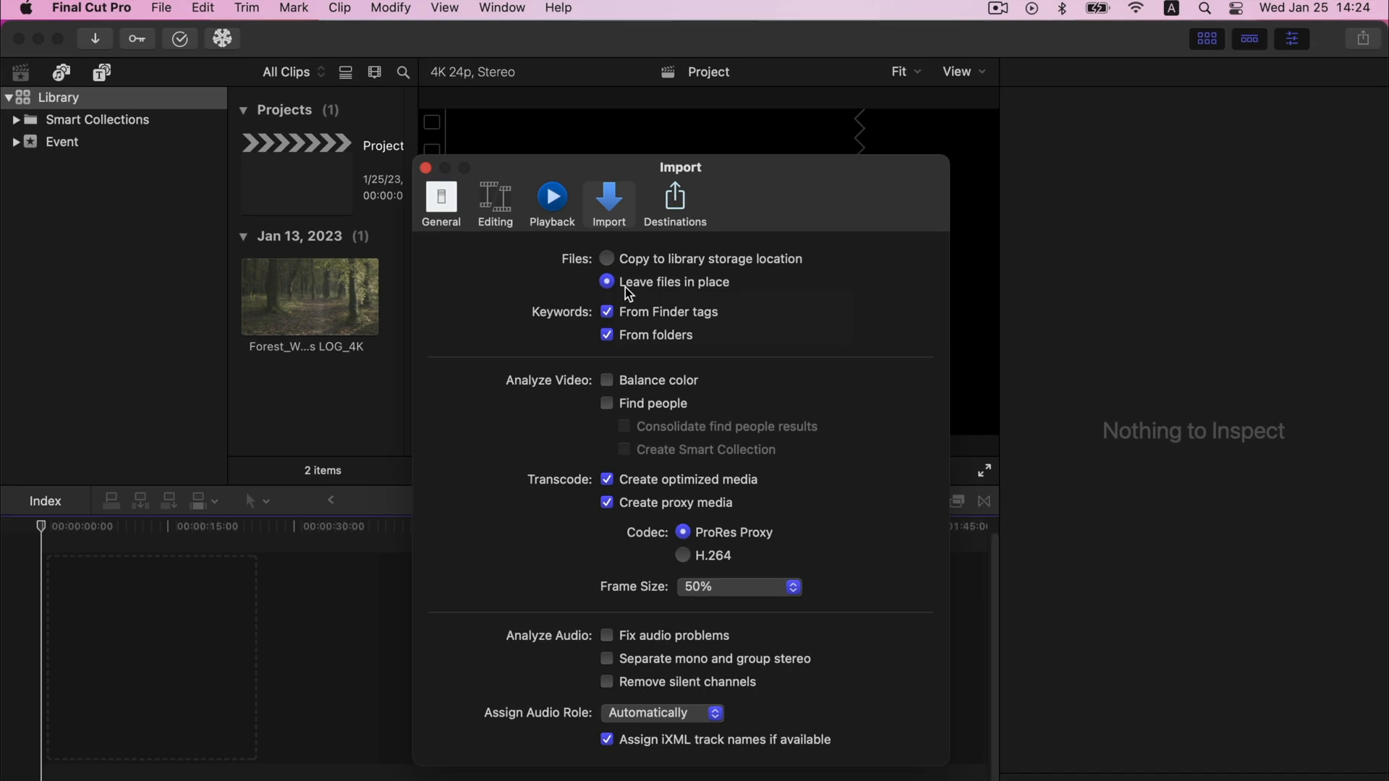
Toggle background rendering in the playback preferences and close the preferences.
click(545, 227)
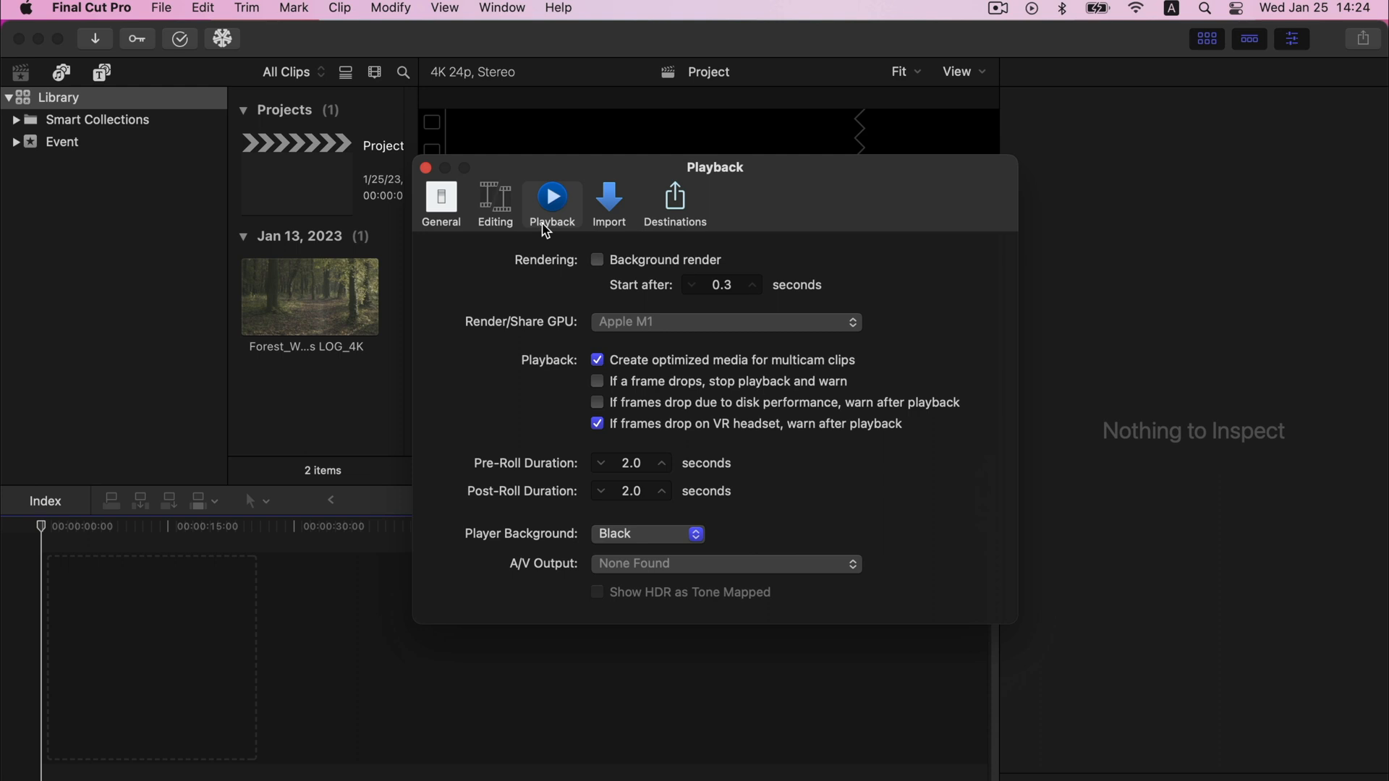
click(600, 263)
click(426, 168)
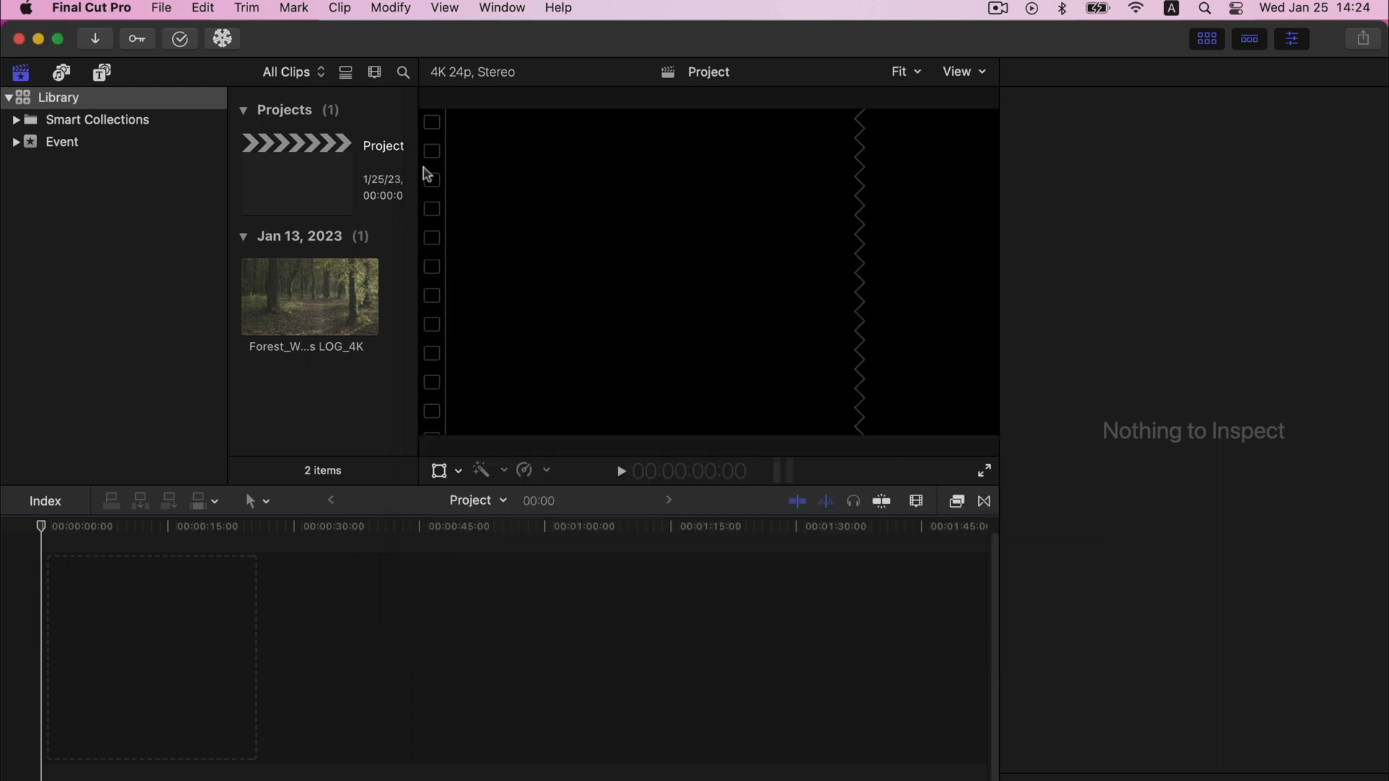
Append the Forest_Woods LOG_4K clip to the project timeline.
click(346, 300)
key(e)
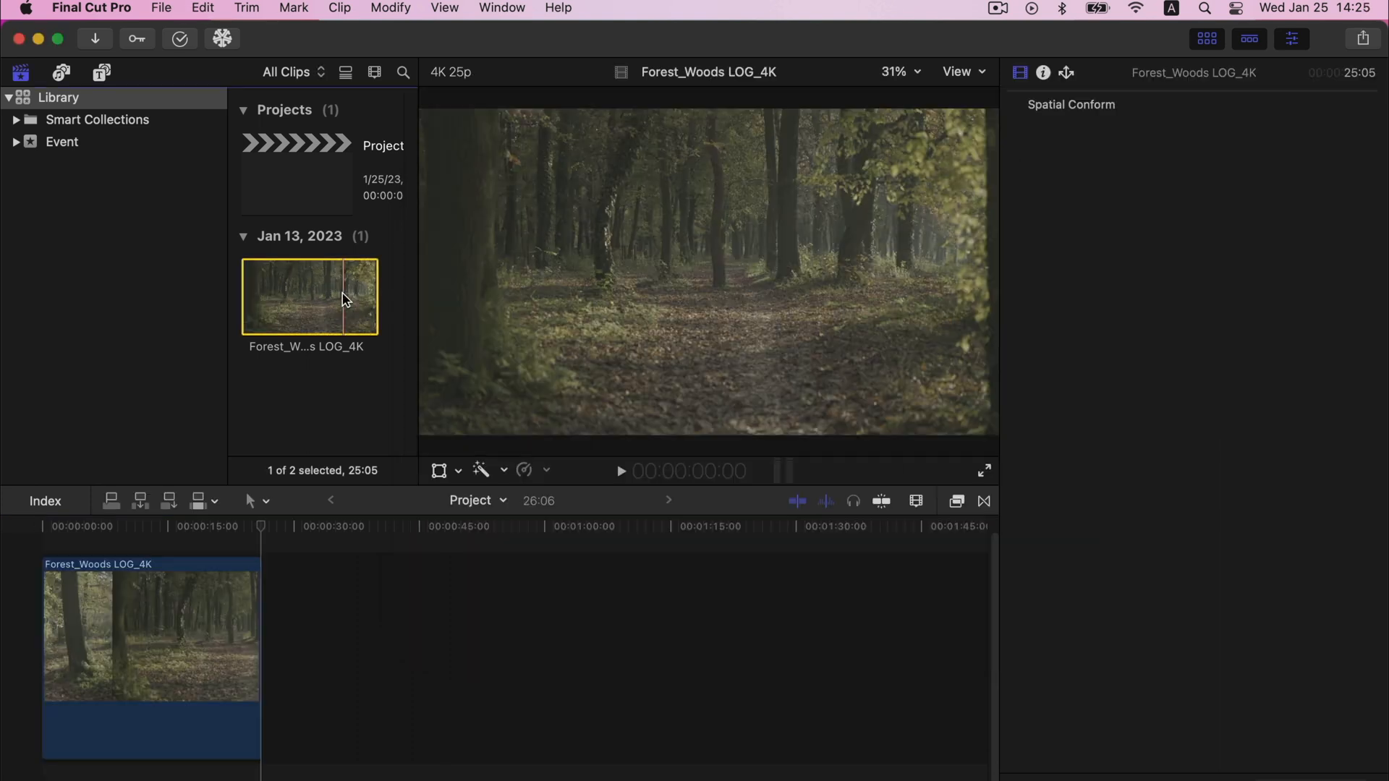
click(200, 504)
Delete the duplicate second Forest_Woods LOG_4K clip from the timeline and select the remaining clip.
click(352, 621)
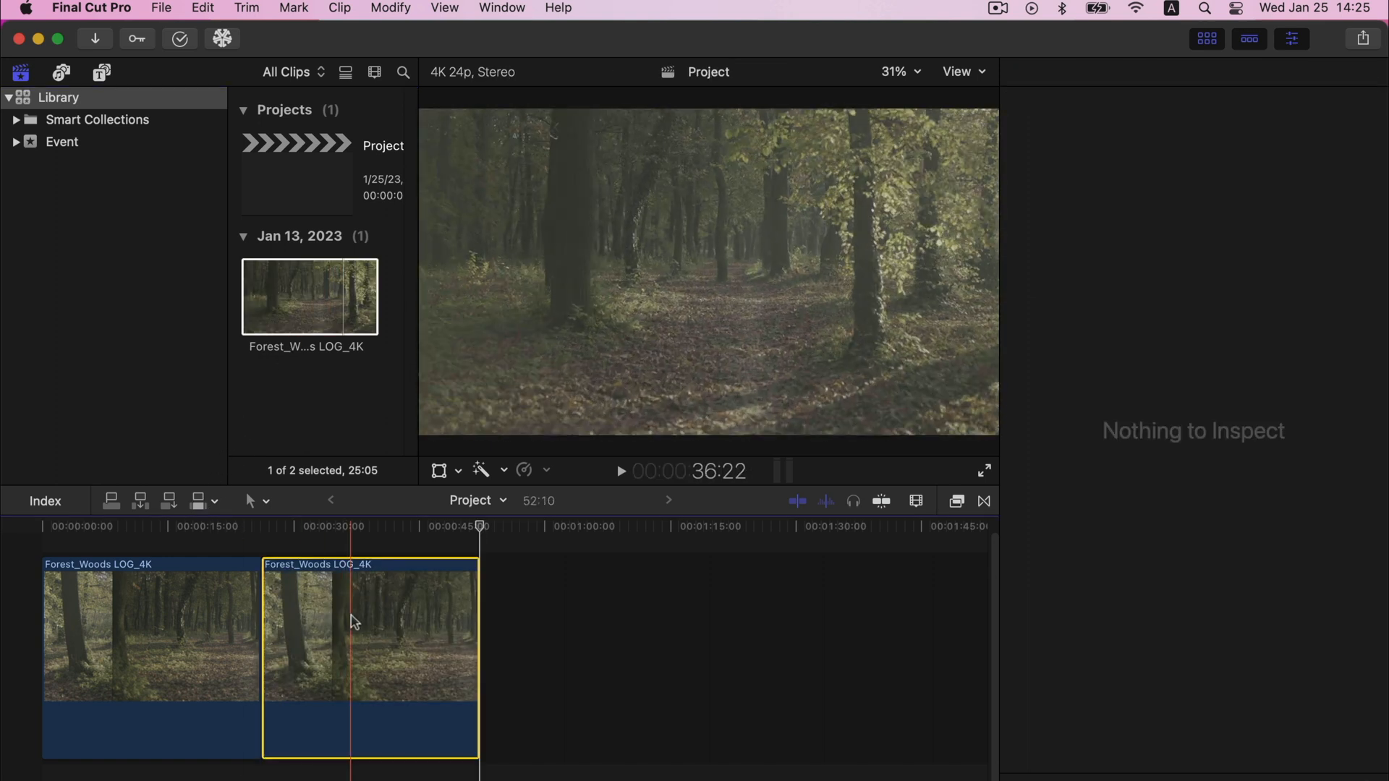
key(Delete)
scroll(351, 621, up, 10)
click(352, 621)
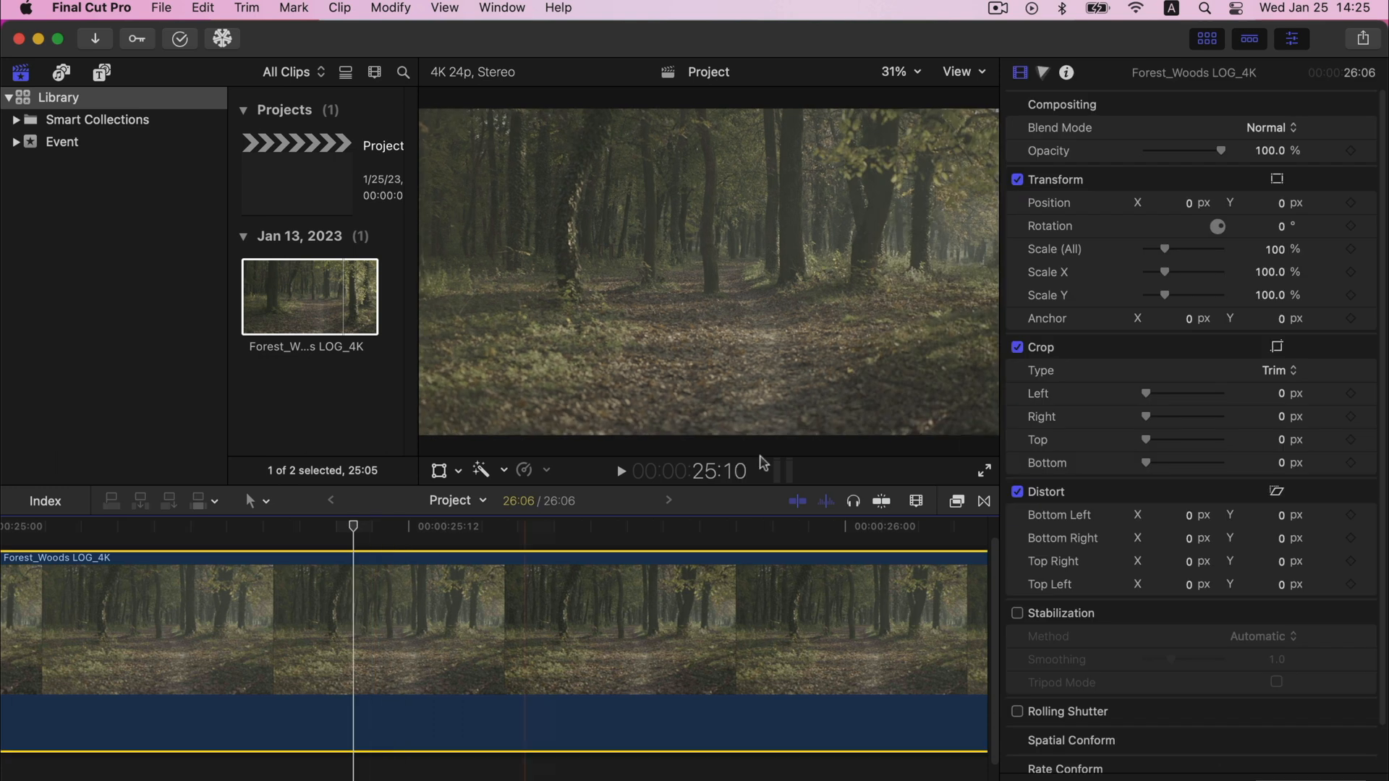
Apply the ColorFinalePro effect to the Forest_Woods LOG_4K timeline clip and raise its exposure to 0.94.
click(959, 502)
drag(828, 582, 510, 624)
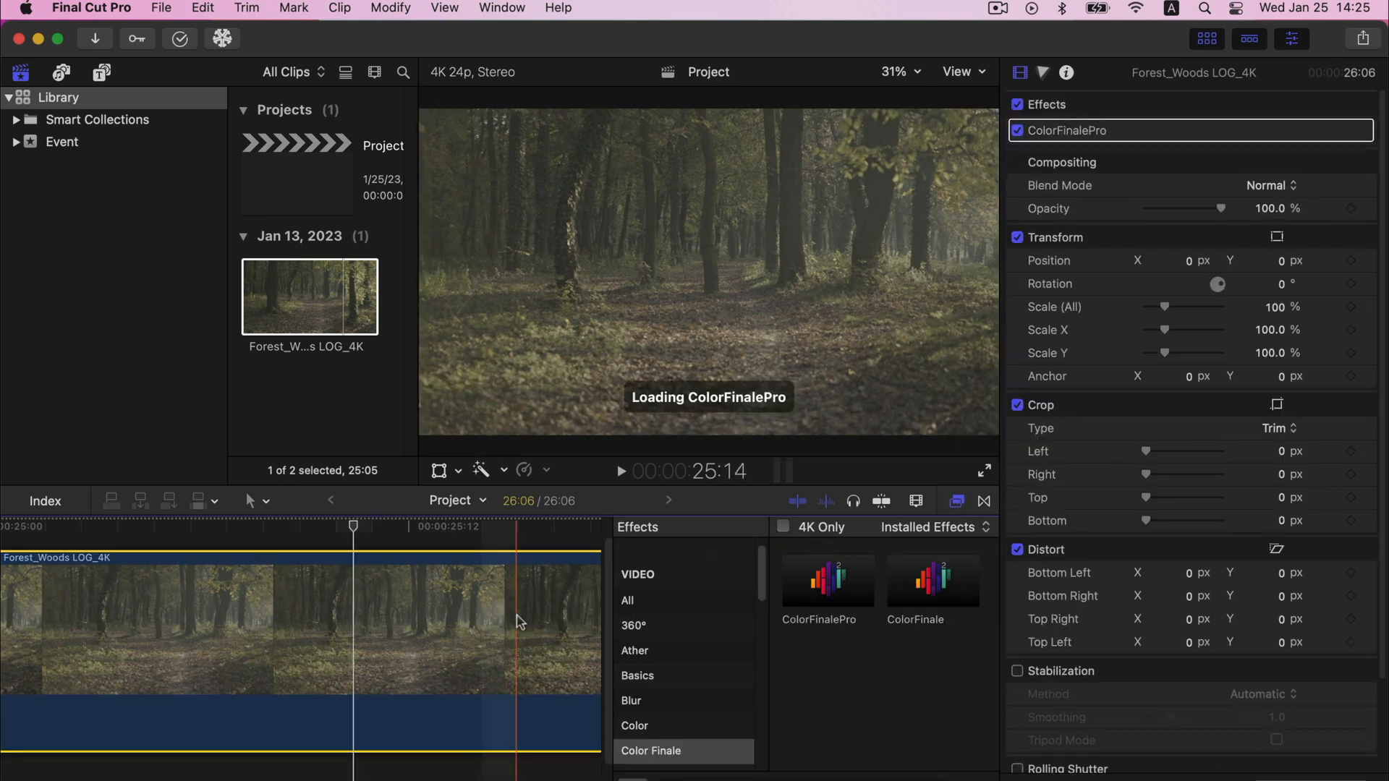
click(956, 501)
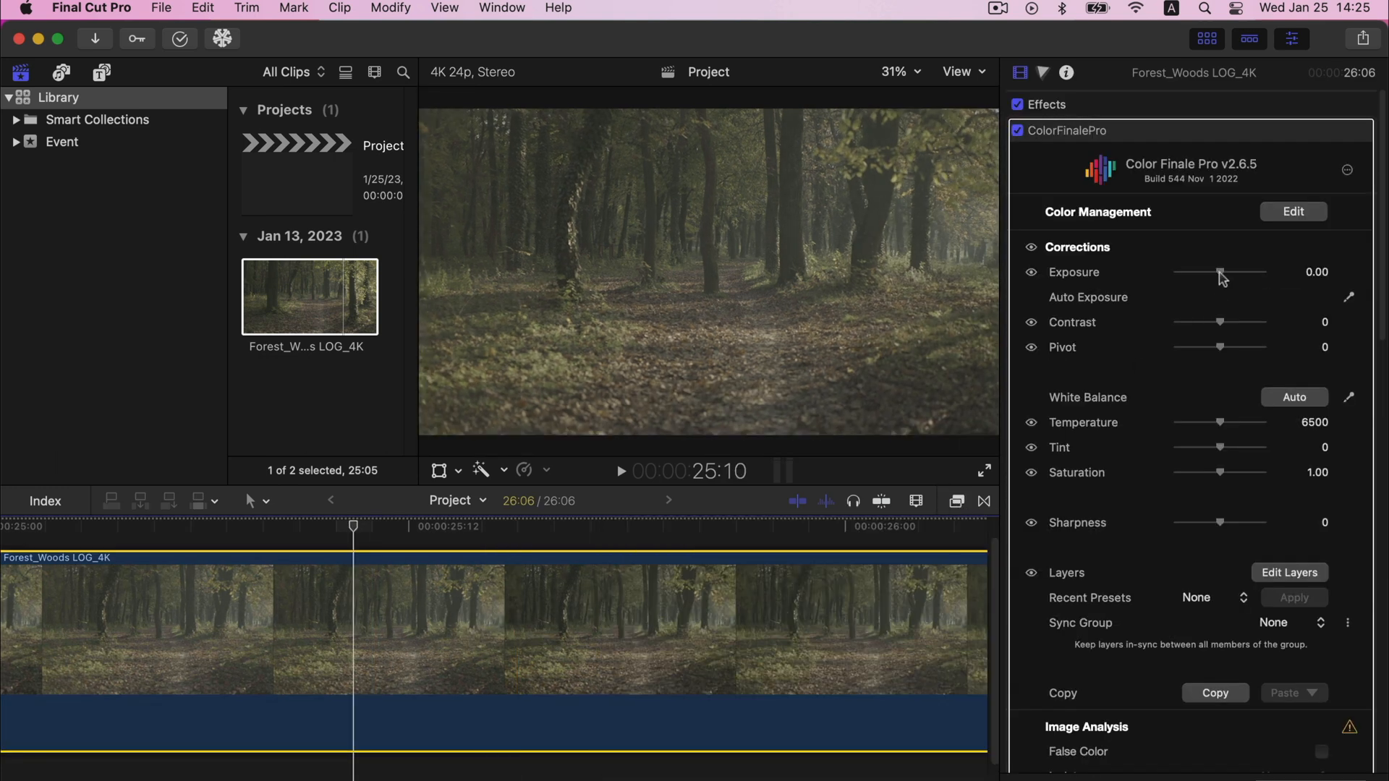
drag(1219, 273, 1233, 277)
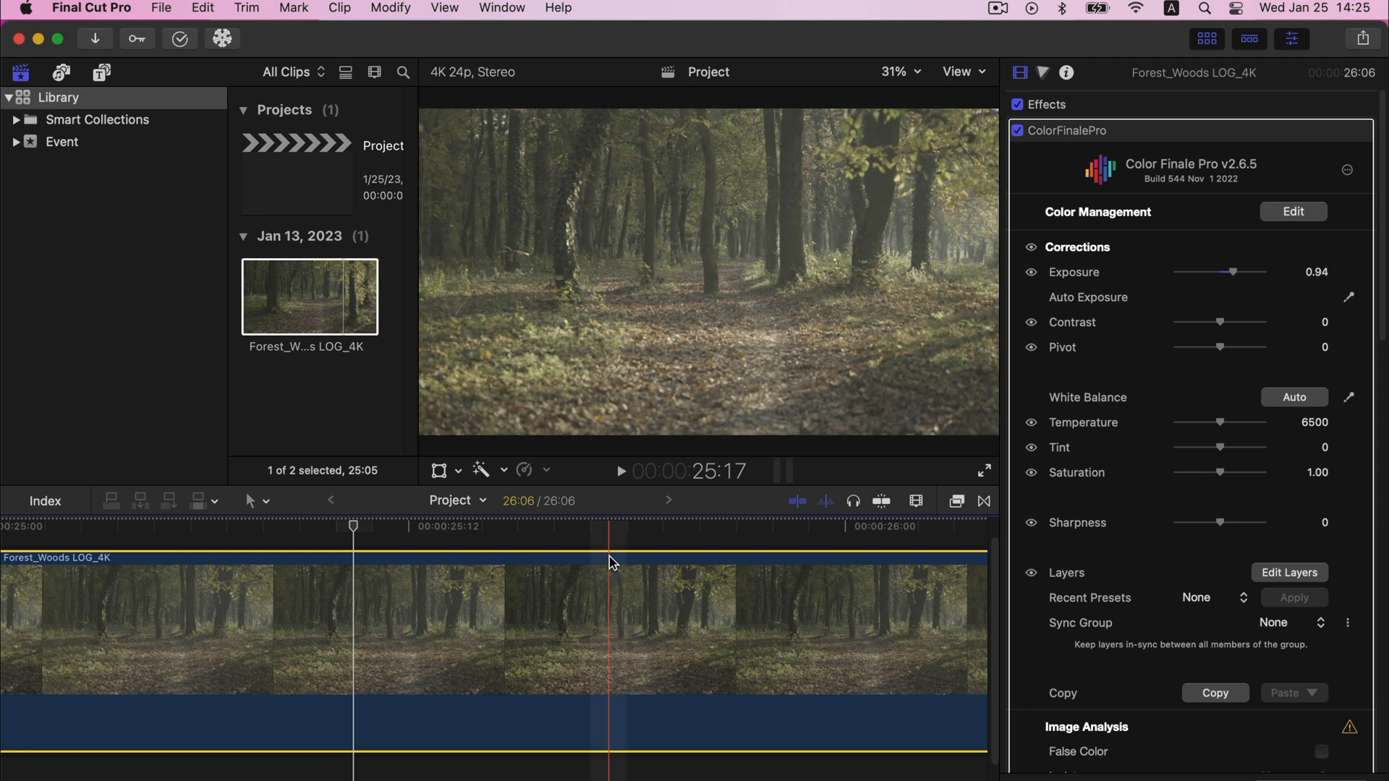
Check the status of the background tasks, including rendering, and close the task list.
click(180, 39)
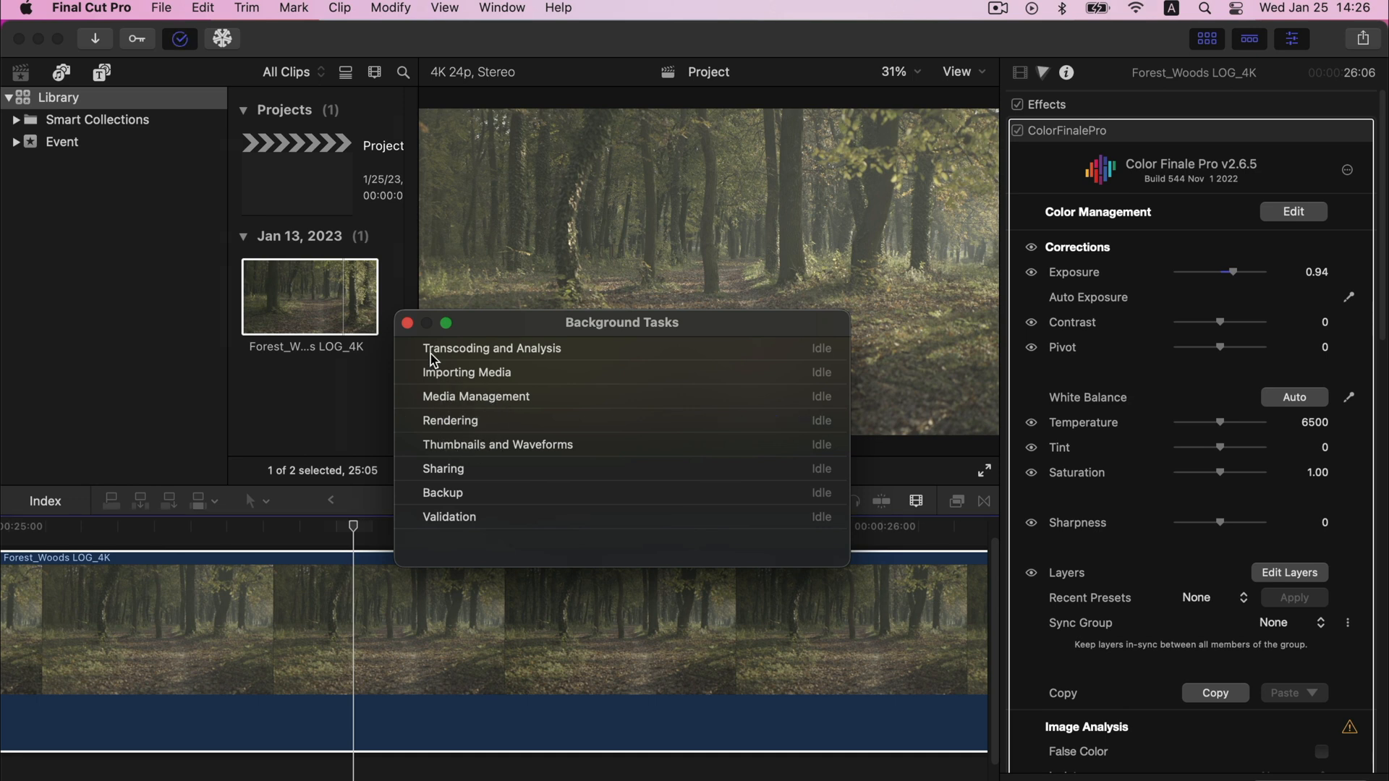
click(407, 323)
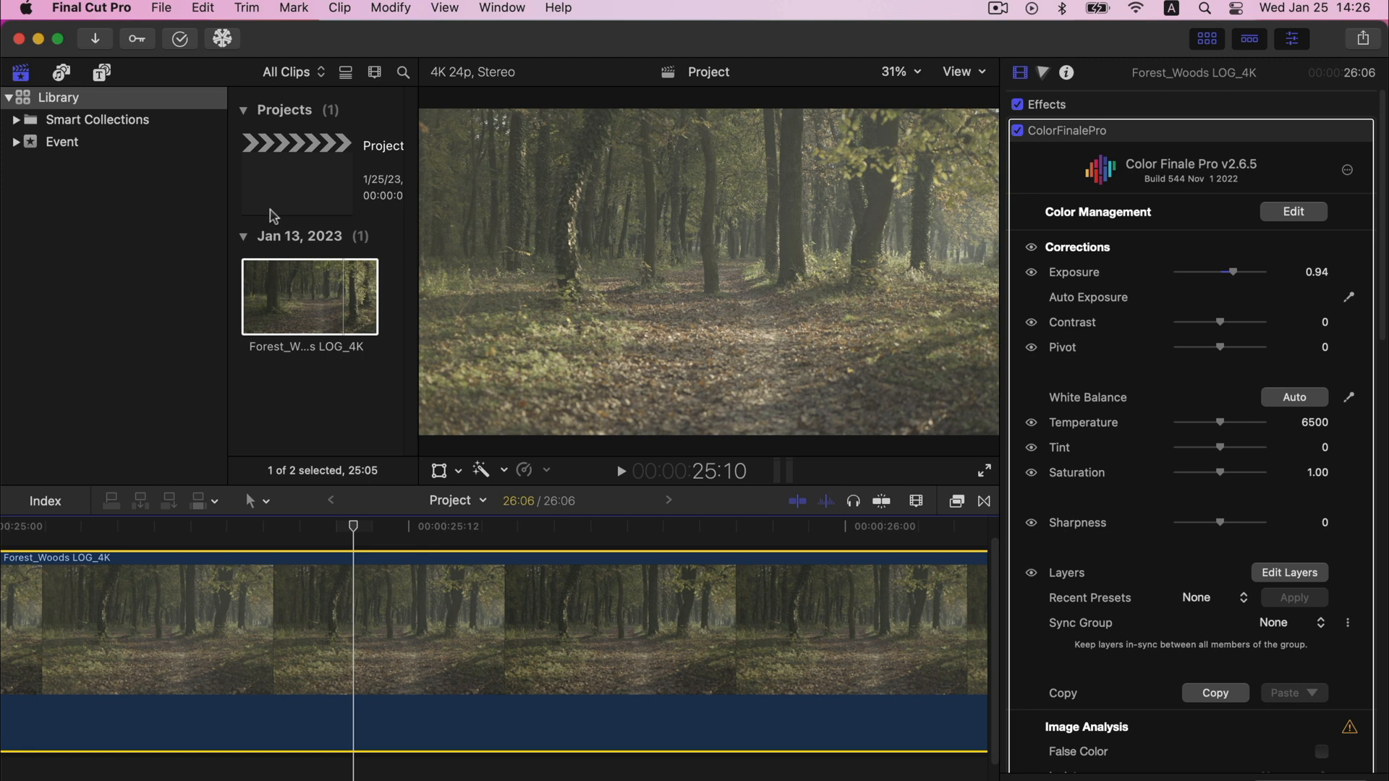
Try the library's generated-file deletion options with all render files, optimized media and proxy media marked, and cancel without deleting.
click(174, 109)
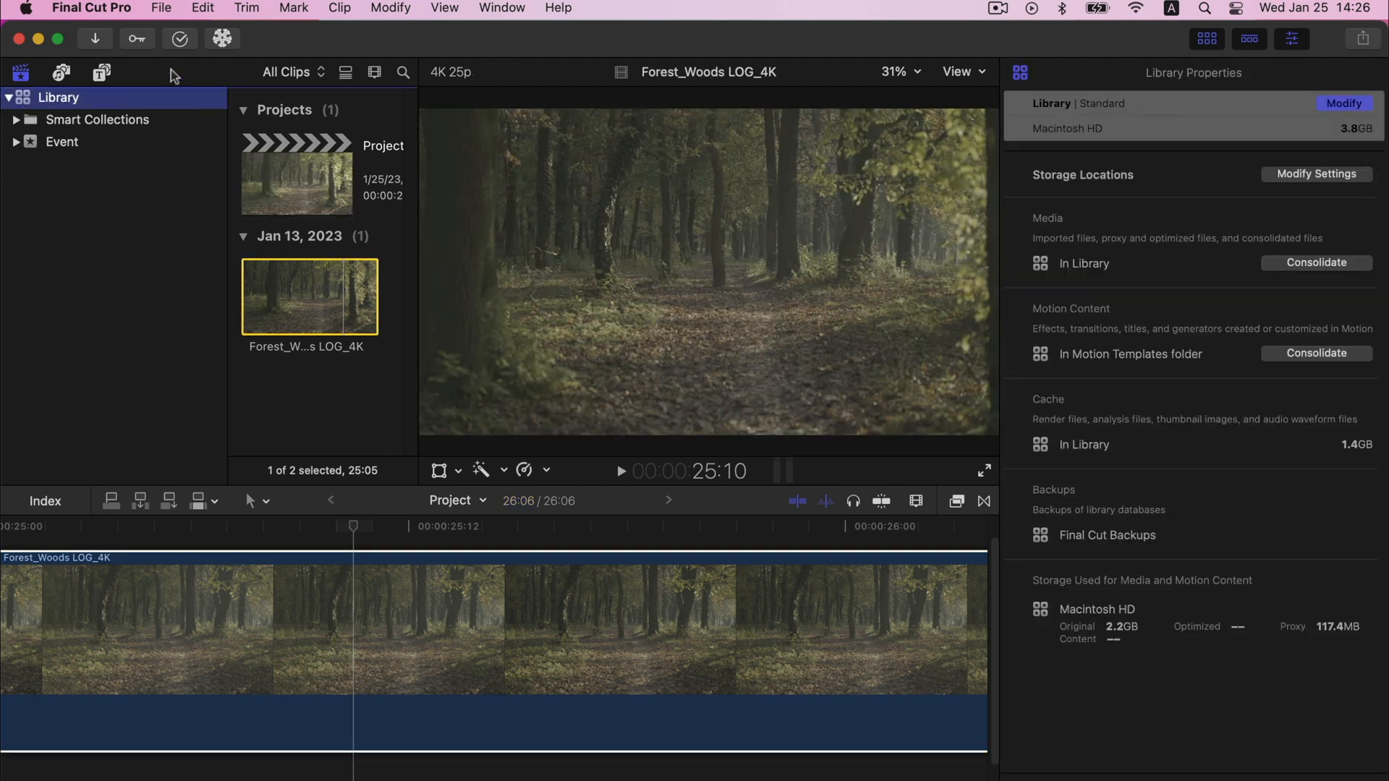
click(161, 9)
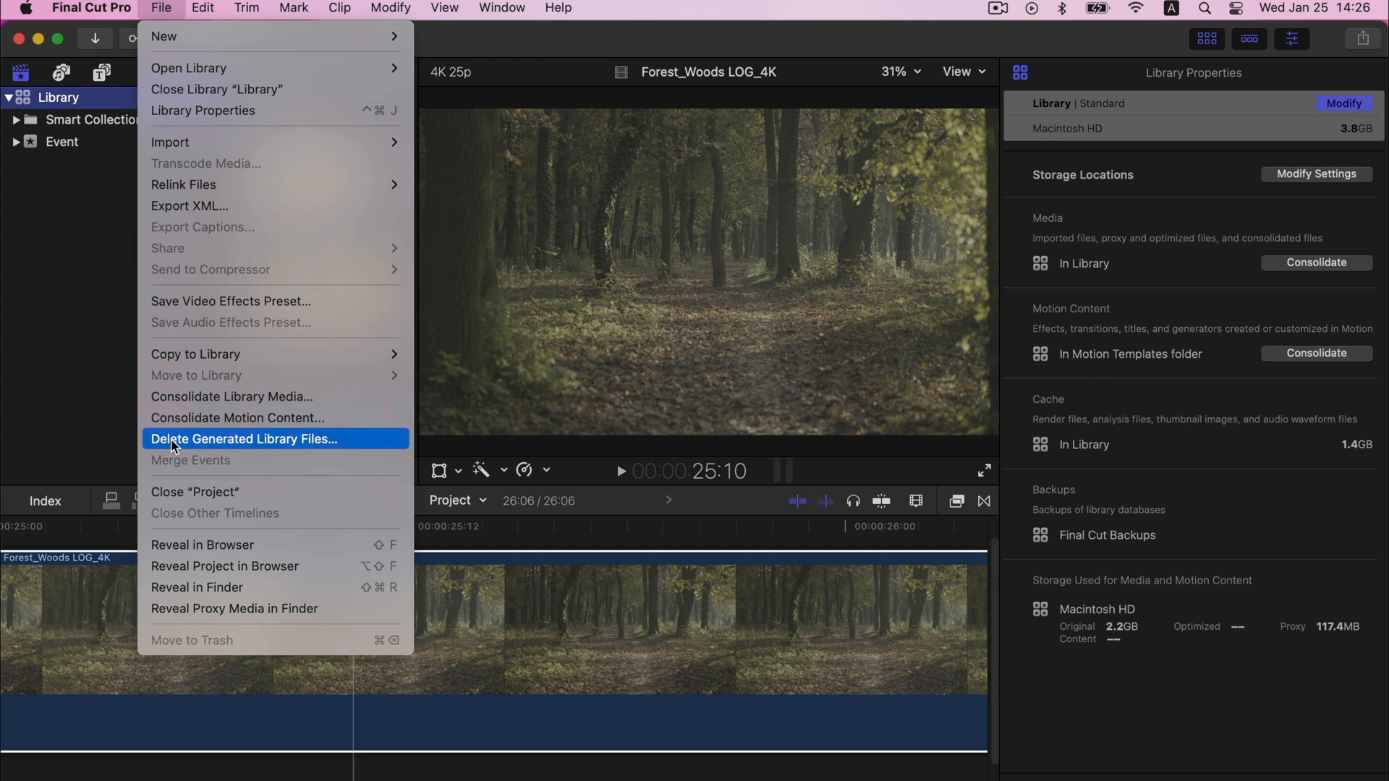
click(333, 447)
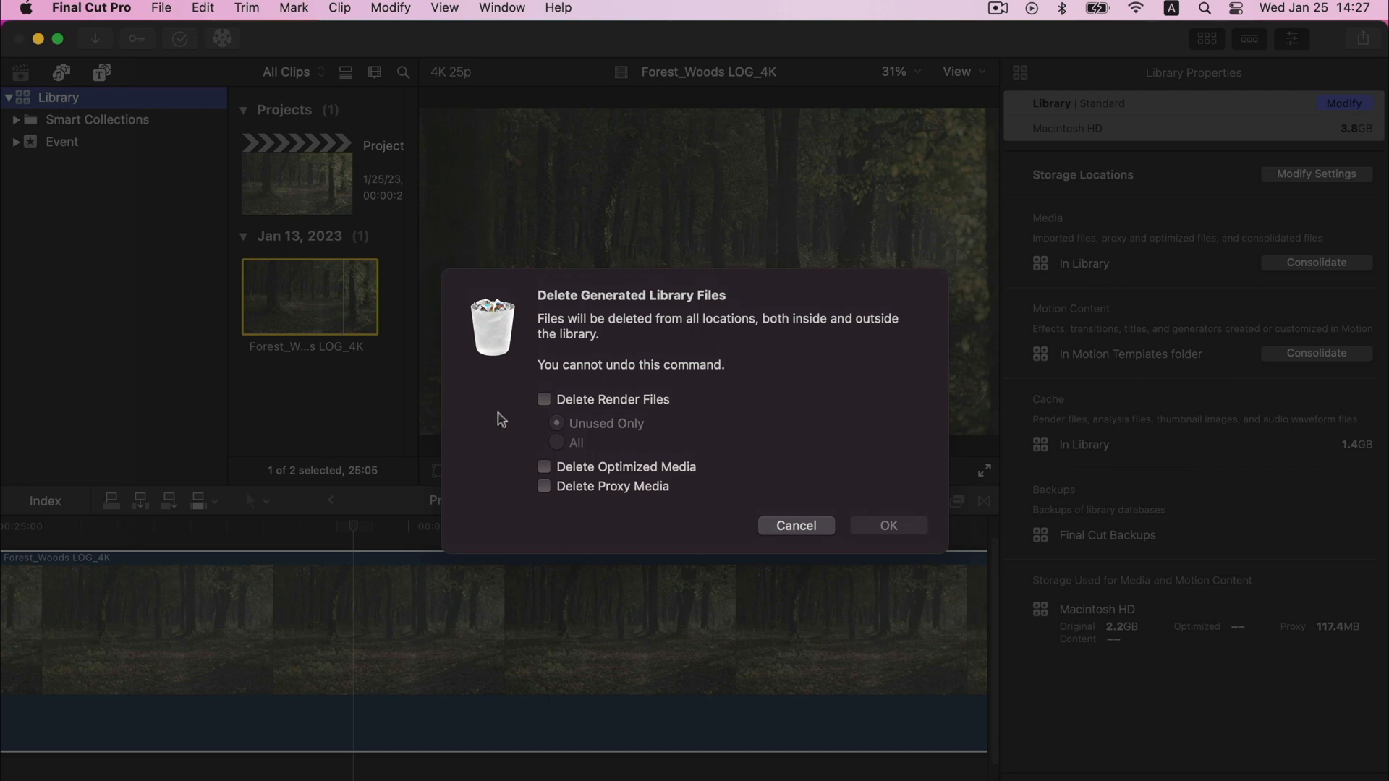
click(544, 400)
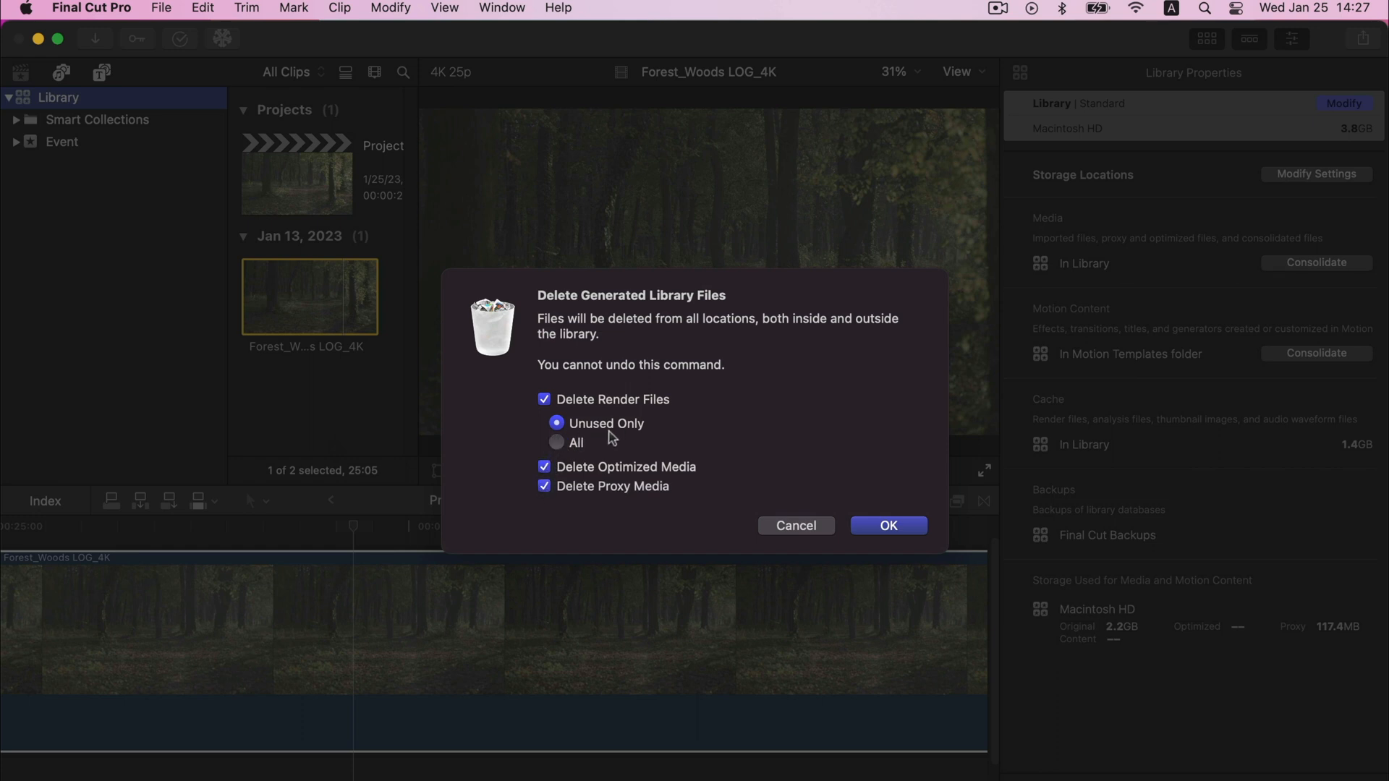
click(557, 444)
click(796, 526)
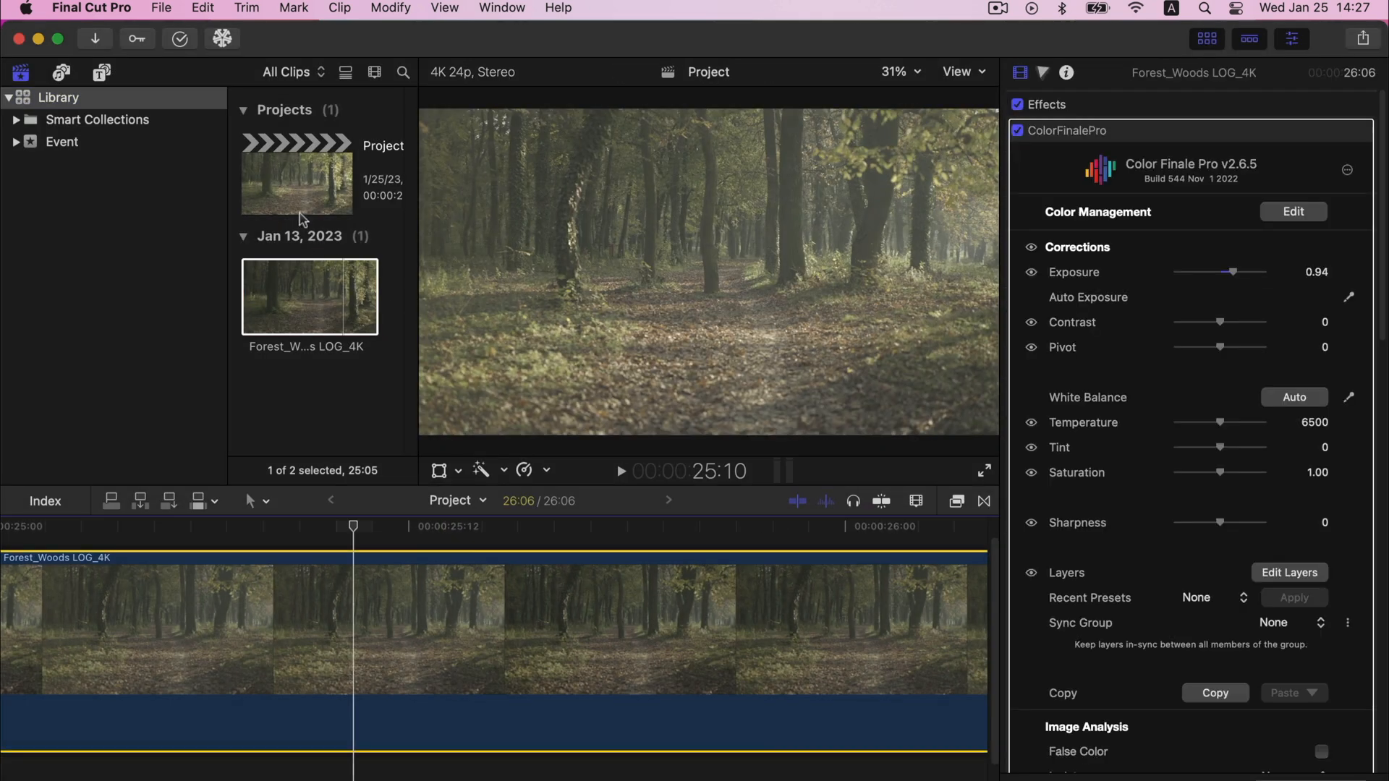
Review the Delete Generated Project Files options for the project and cancel.
click(294, 191)
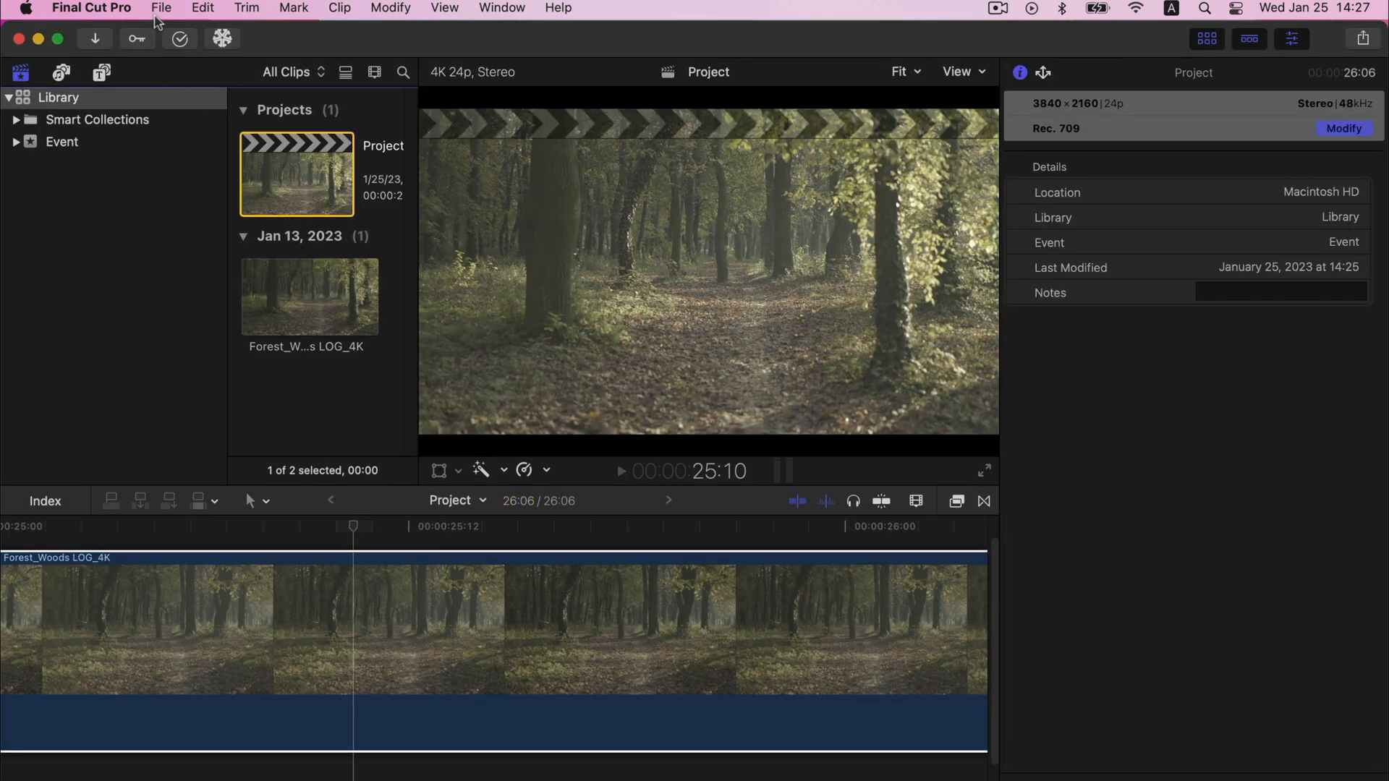
click(158, 9)
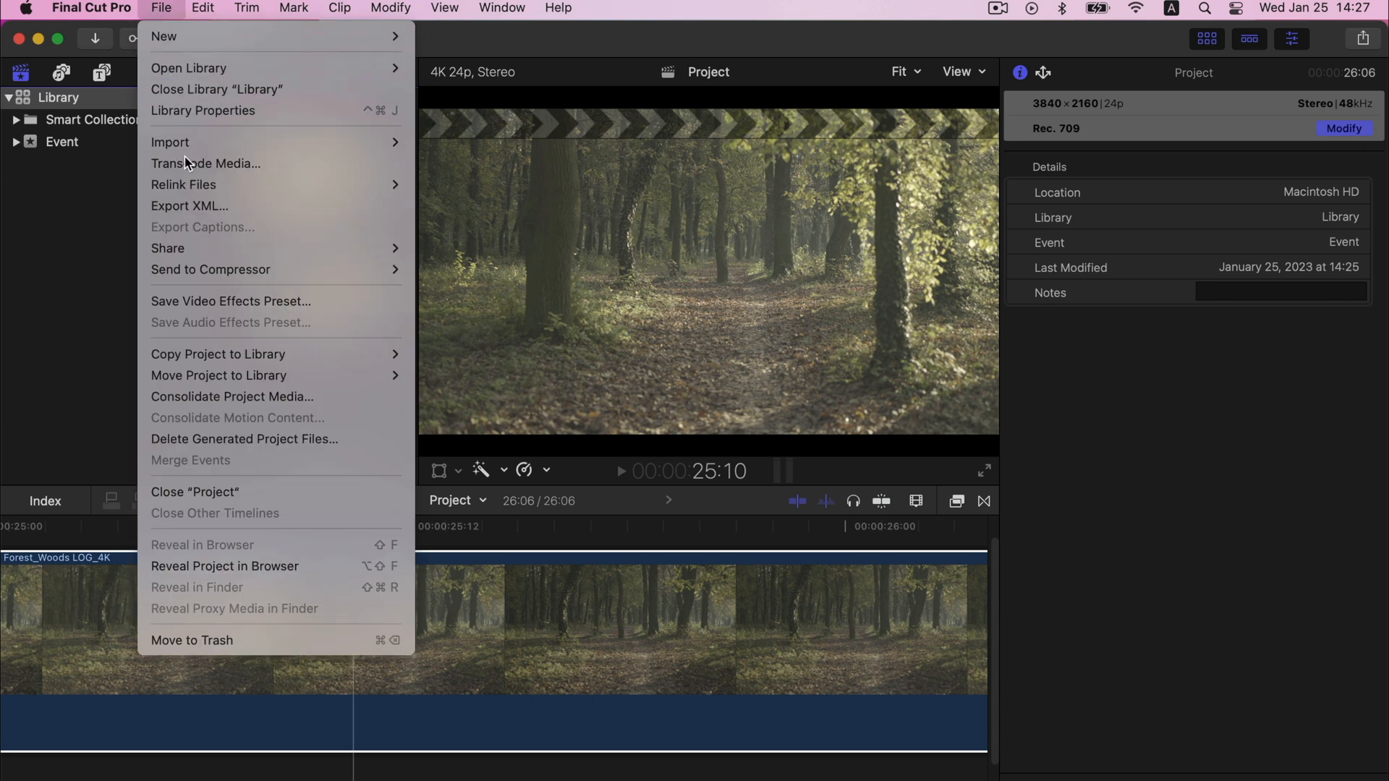
click(242, 439)
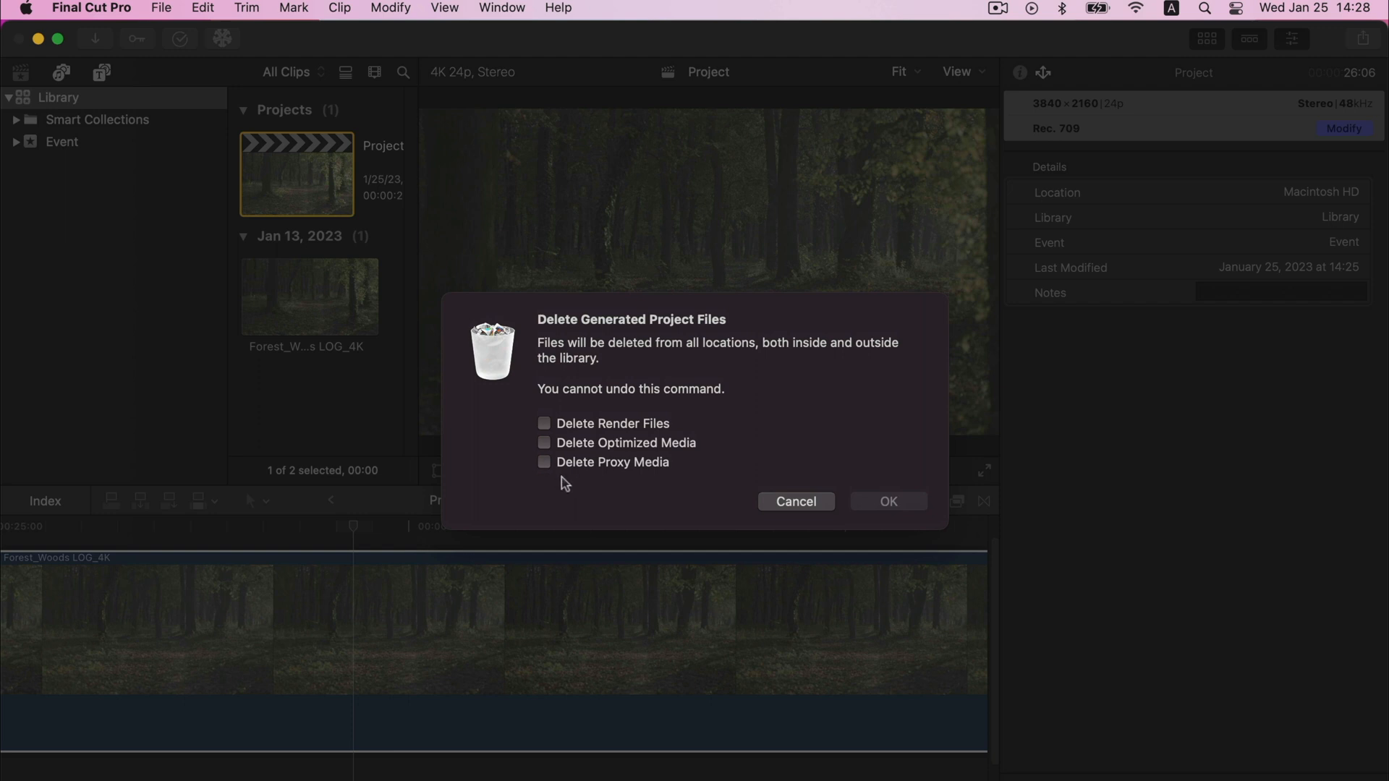
click(796, 501)
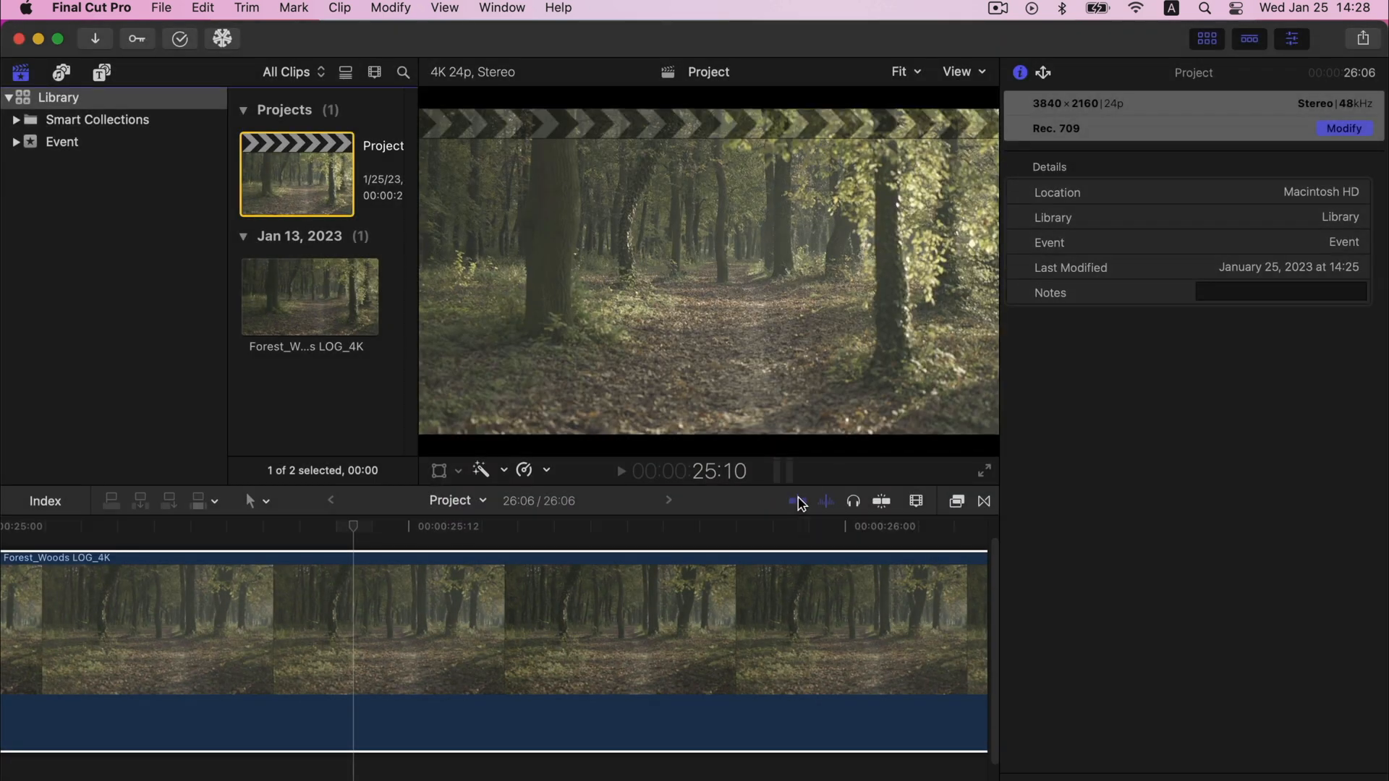
Reveal the library in Finder, show its package contents and open the Event folder.
click(175, 101)
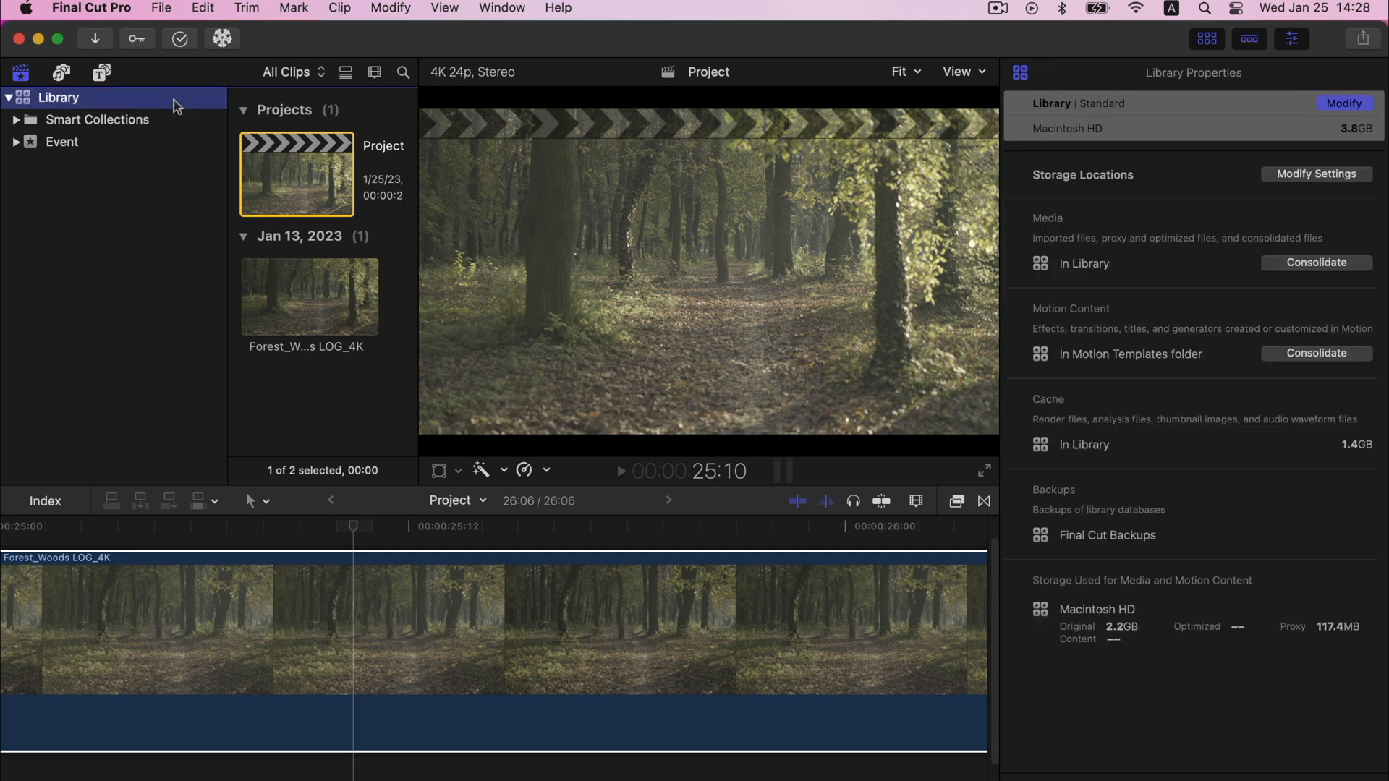
right_click(176, 106)
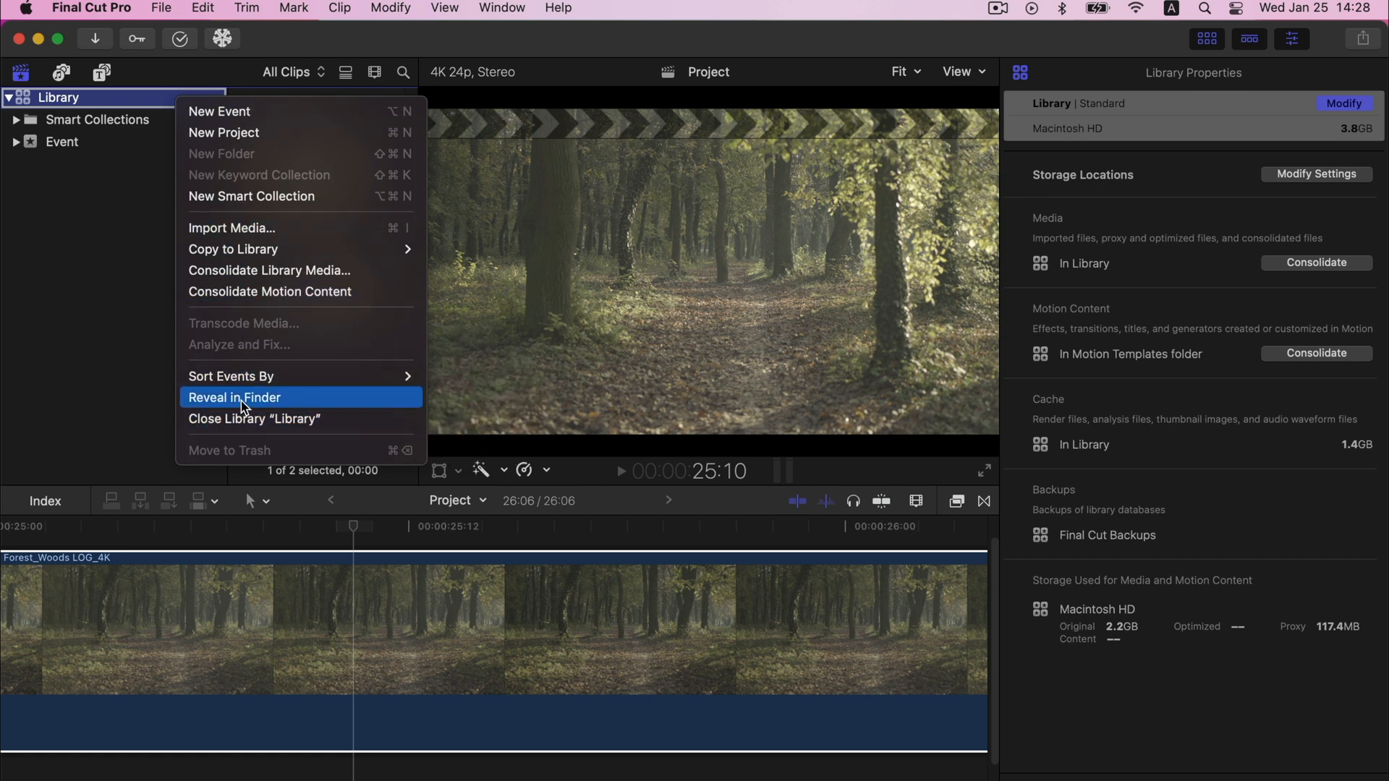
click(289, 399)
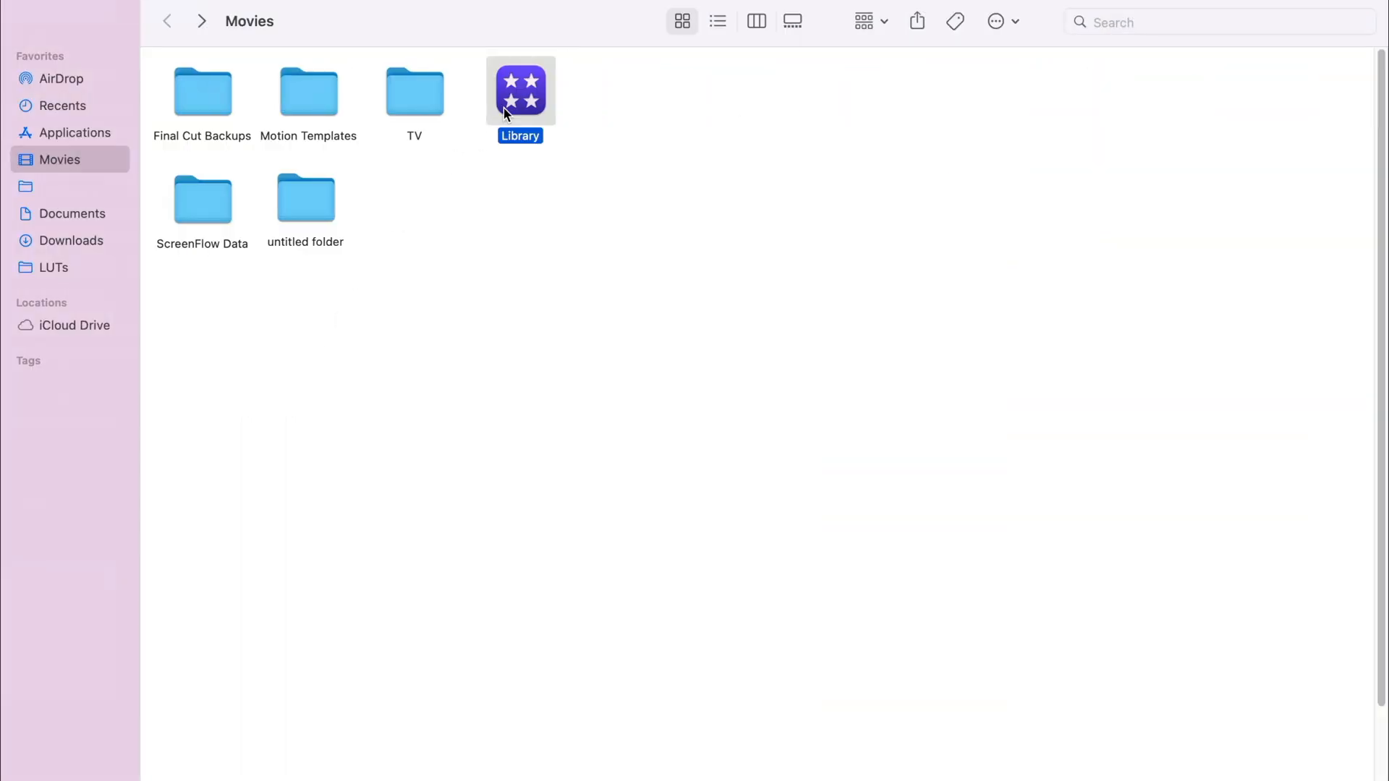
right_click(504, 112)
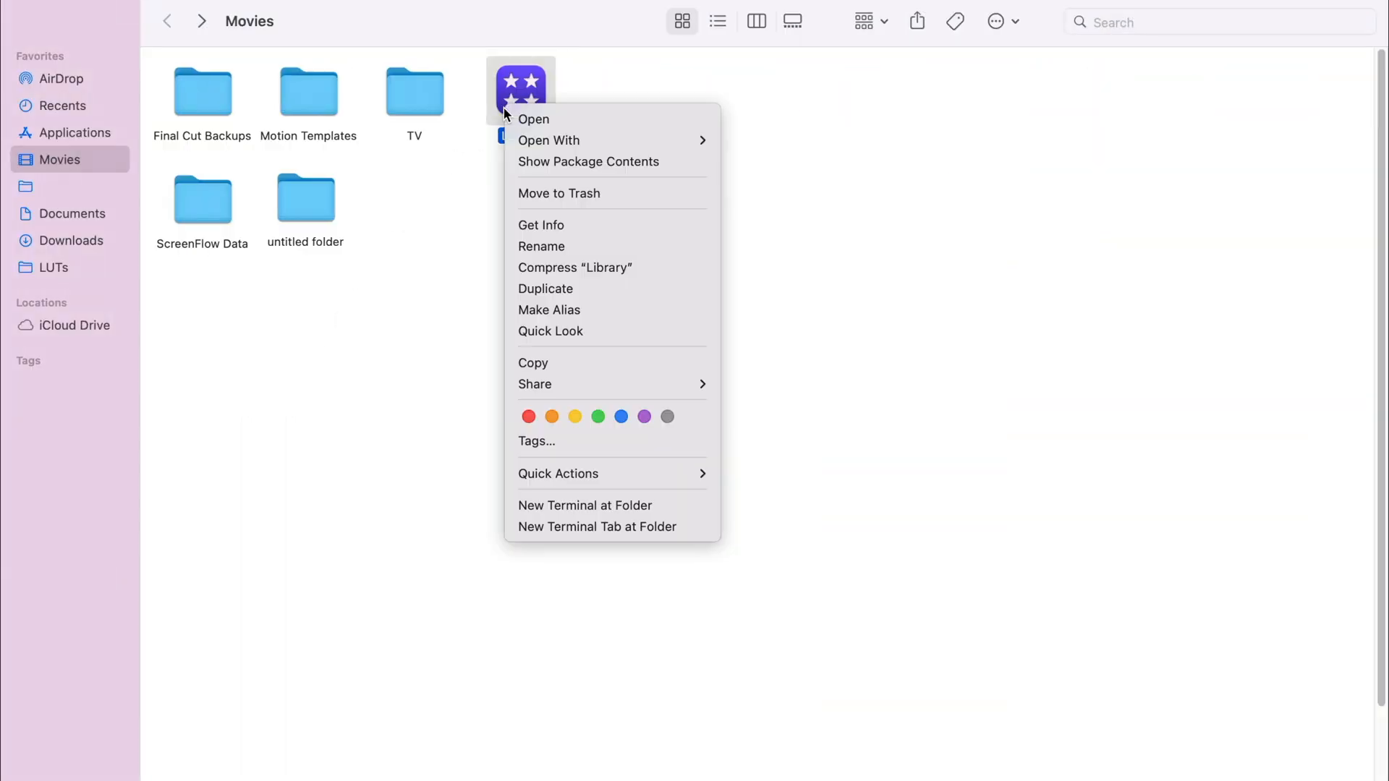
click(657, 165)
click(625, 92)
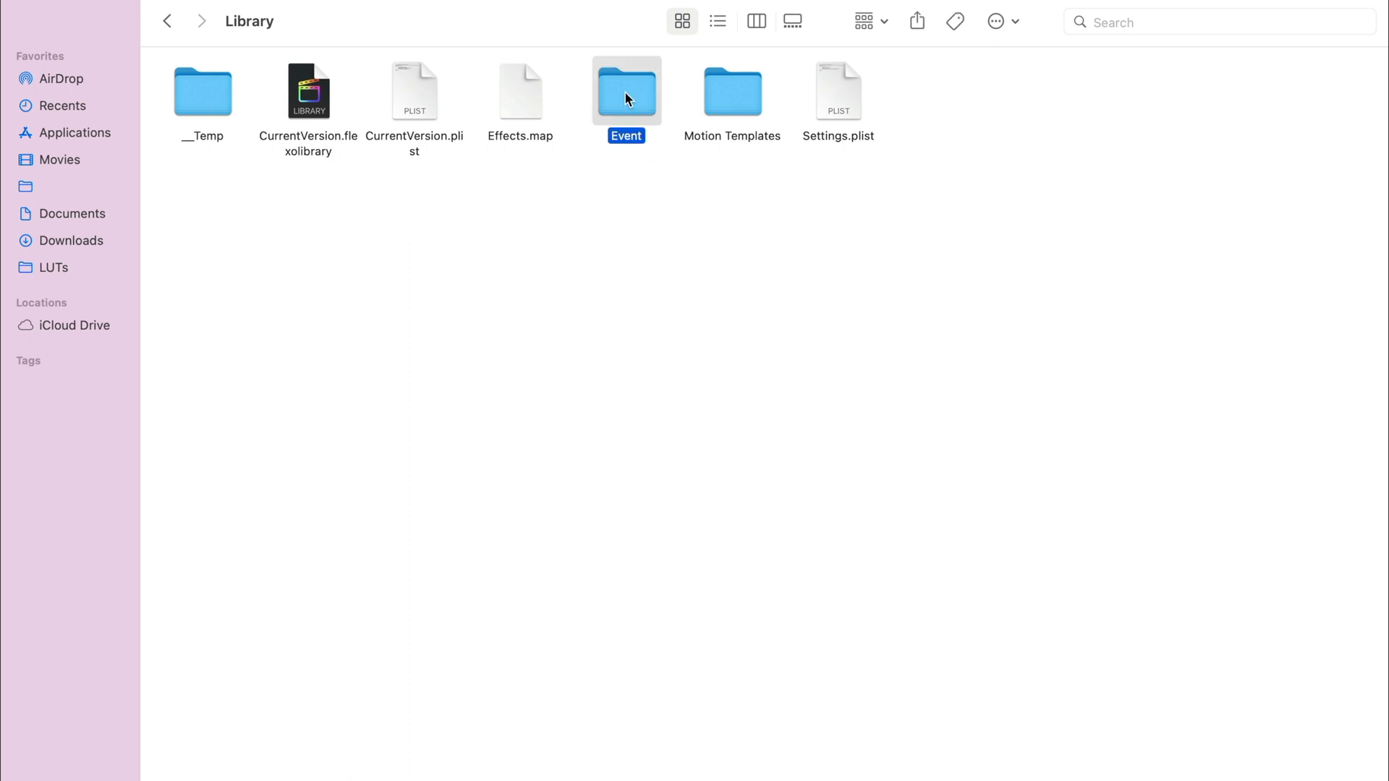
double_click(626, 96)
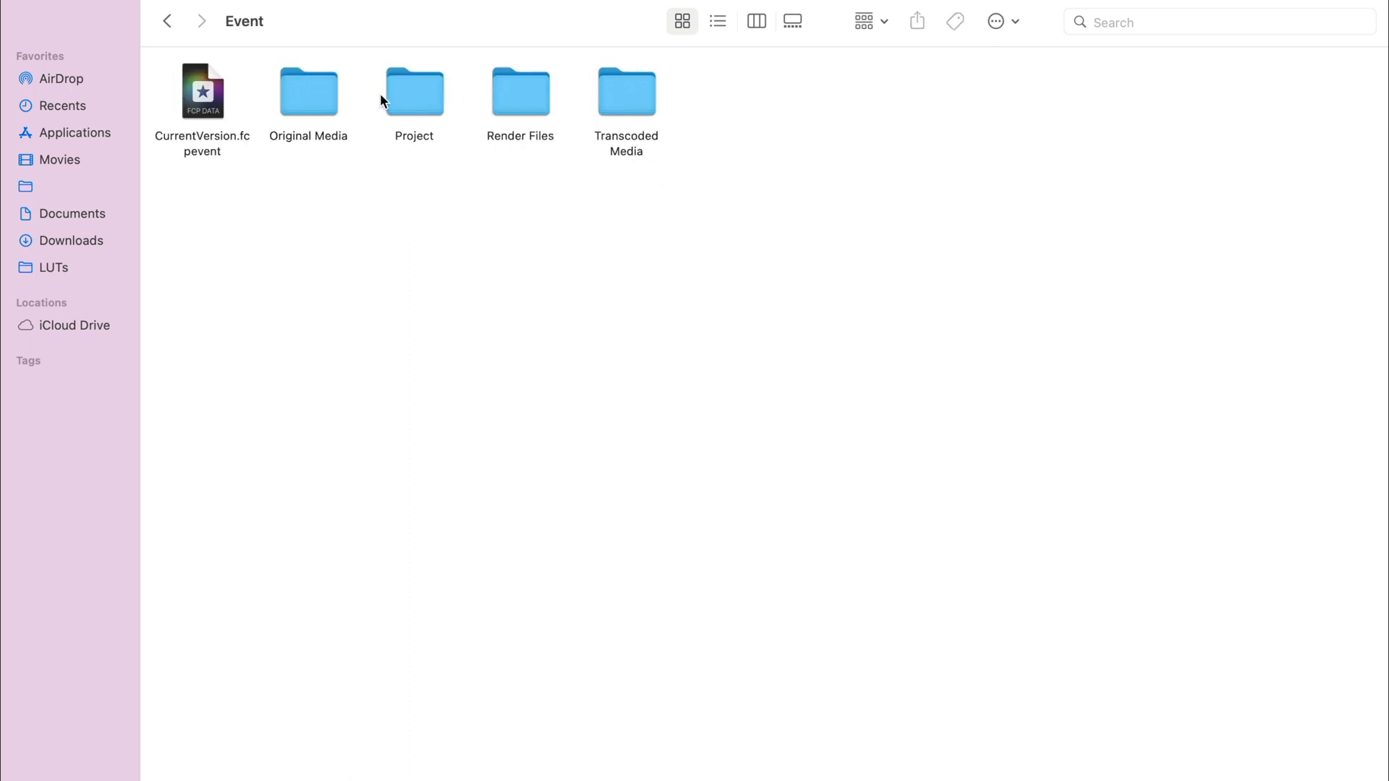
Open the Original Media folder and inspect the file information of Forest_Woods LOG_4K.mov.
click(301, 94)
double_click(301, 94)
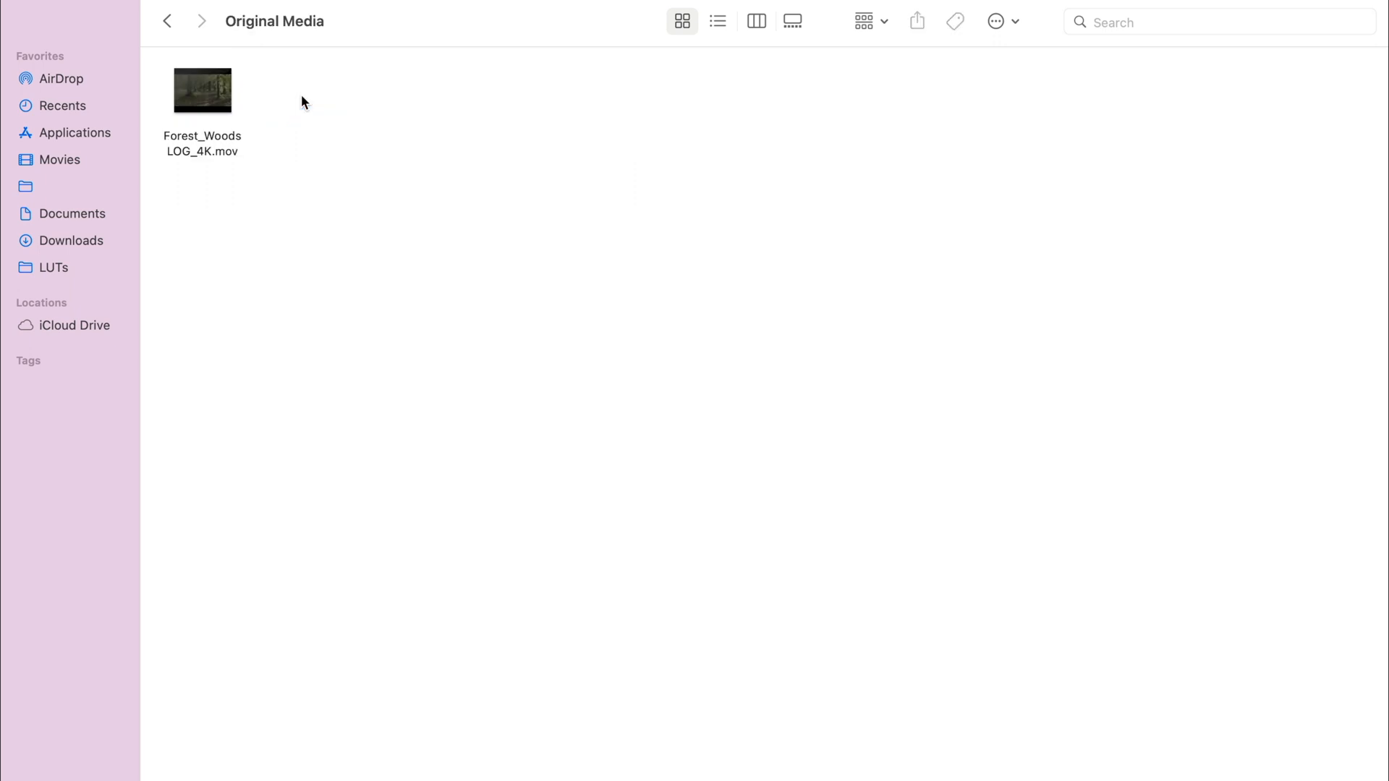
click(223, 107)
right_click(224, 107)
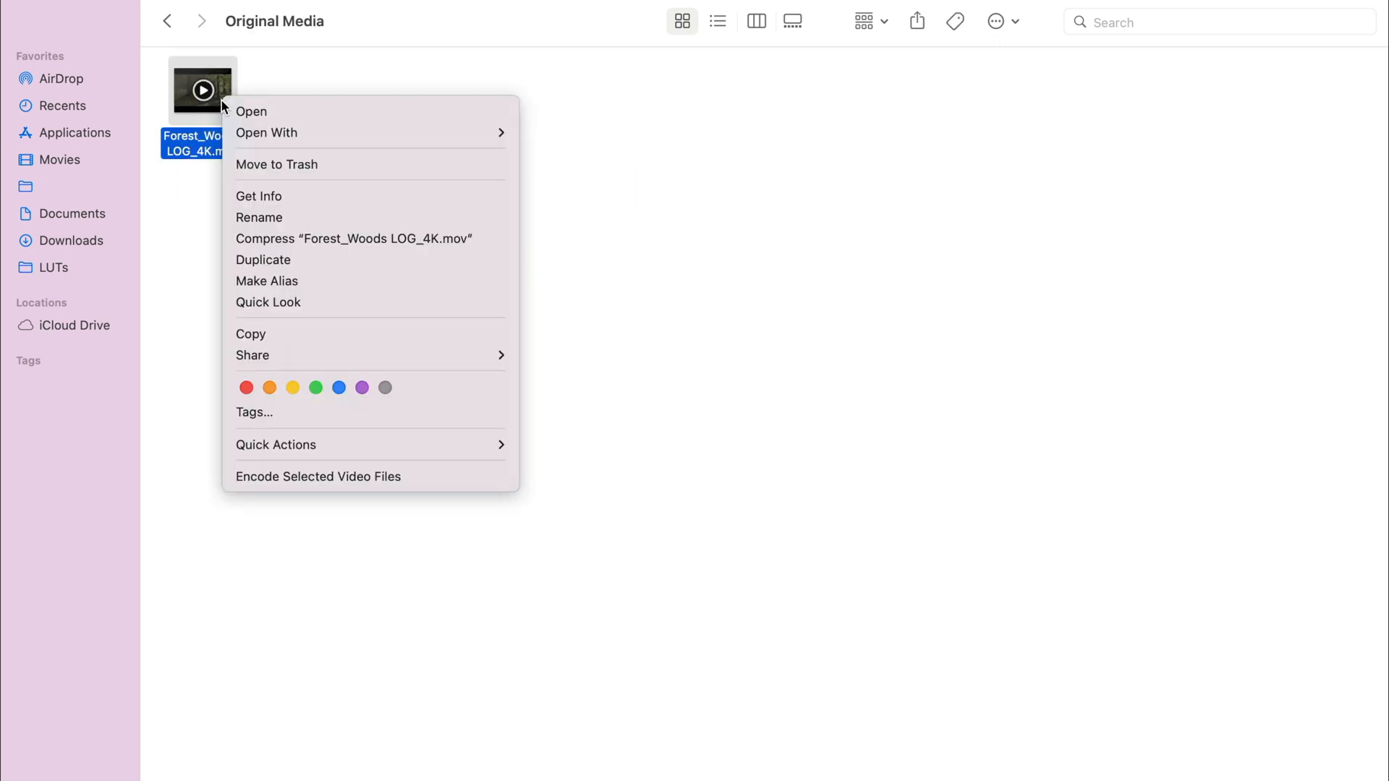
click(279, 196)
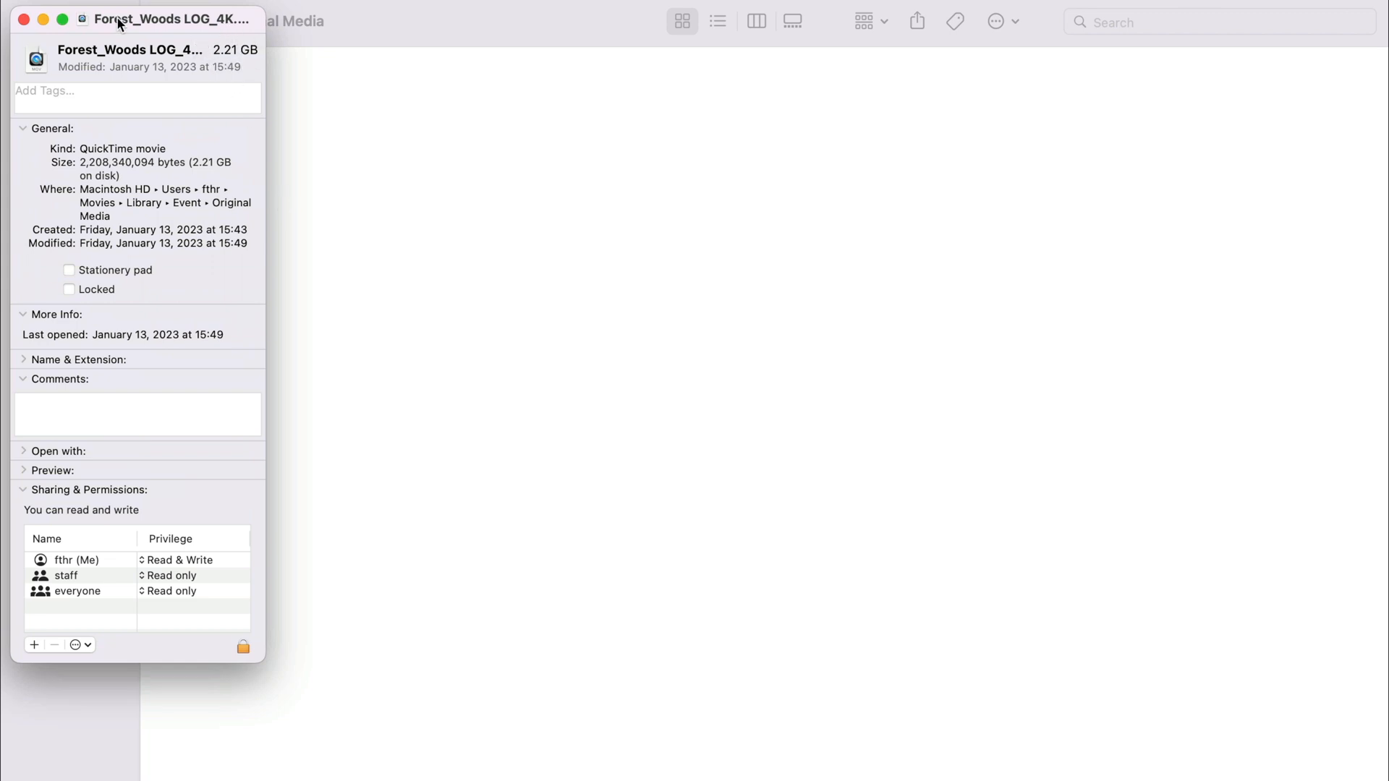
click(24, 20)
Inspect the file information of the Forest_Woods LOG_4K.mov alias in Original Media.
click(214, 102)
right_click(214, 101)
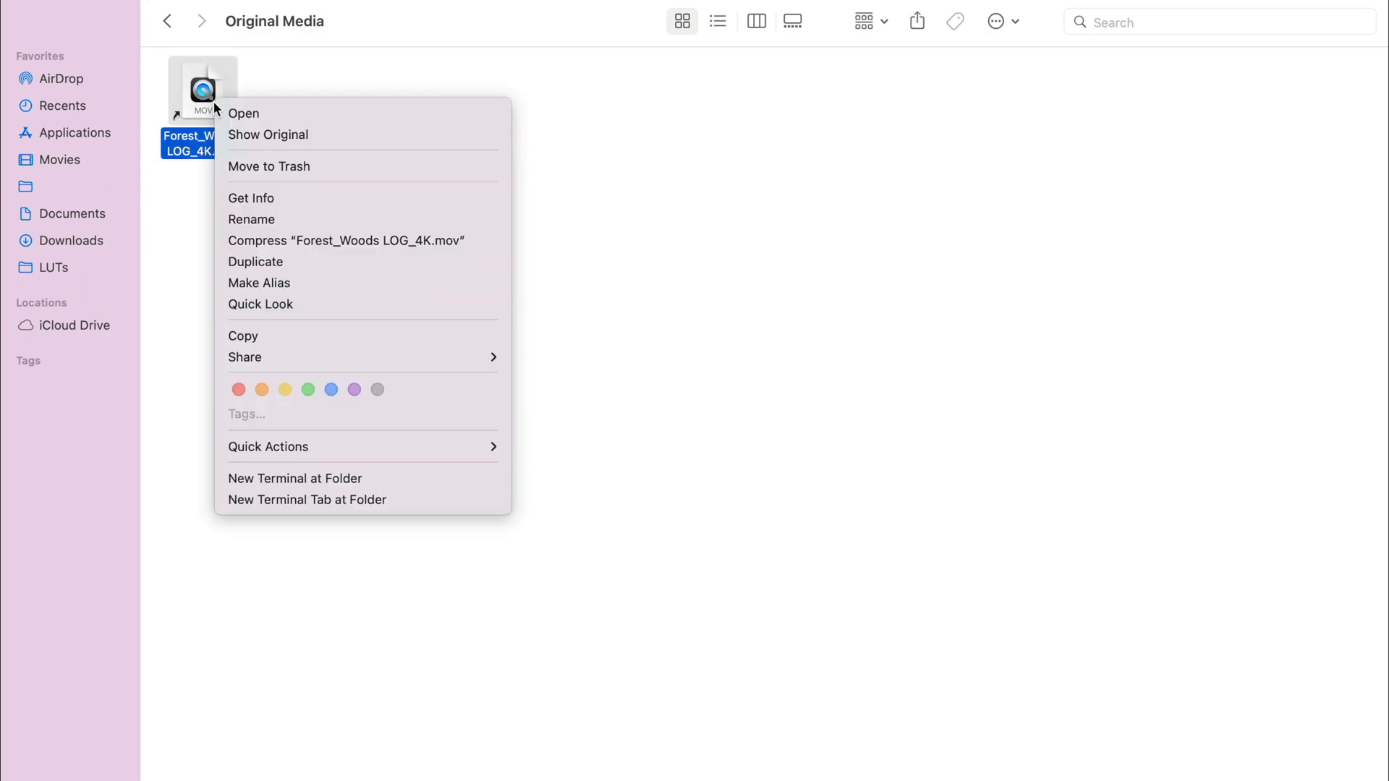
click(278, 197)
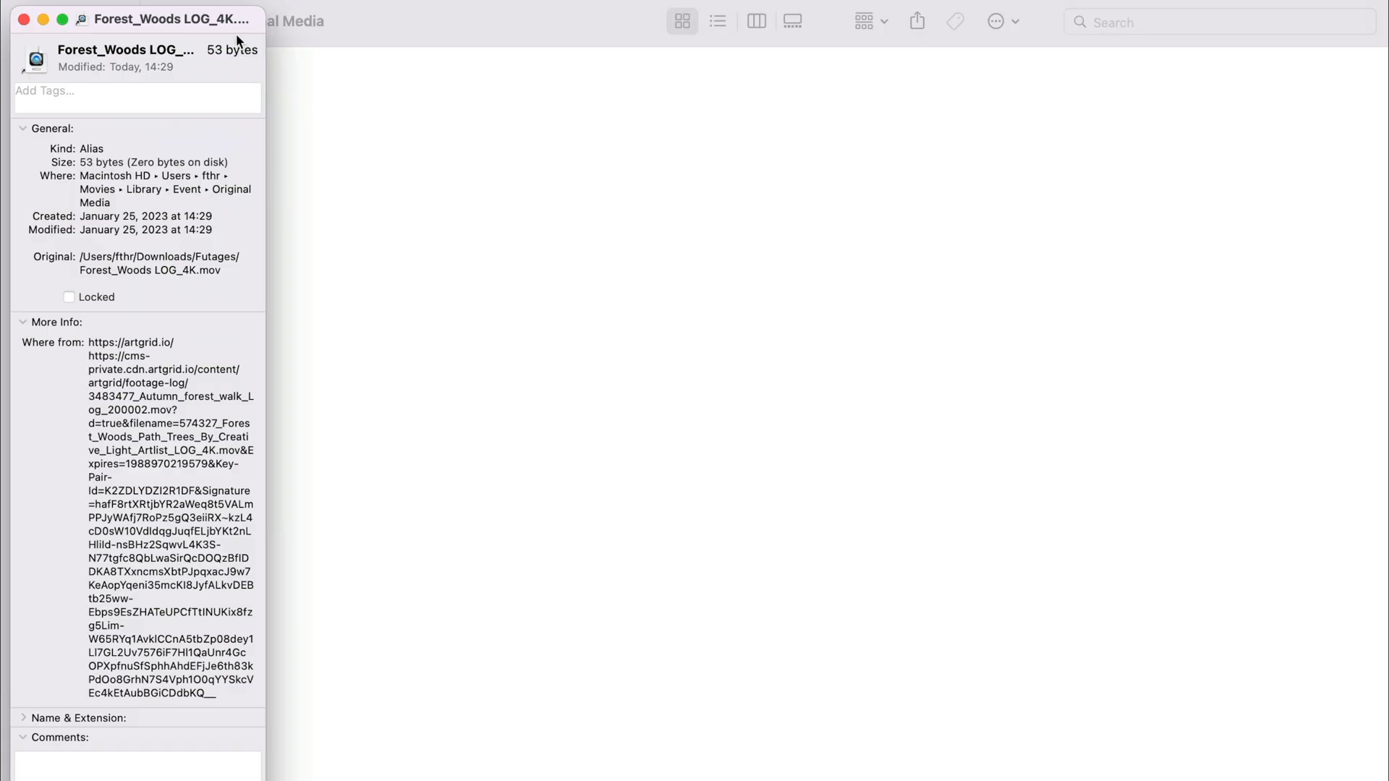
click(23, 20)
Return to the Event folder and move its Render Files folder to the Trash.
click(167, 22)
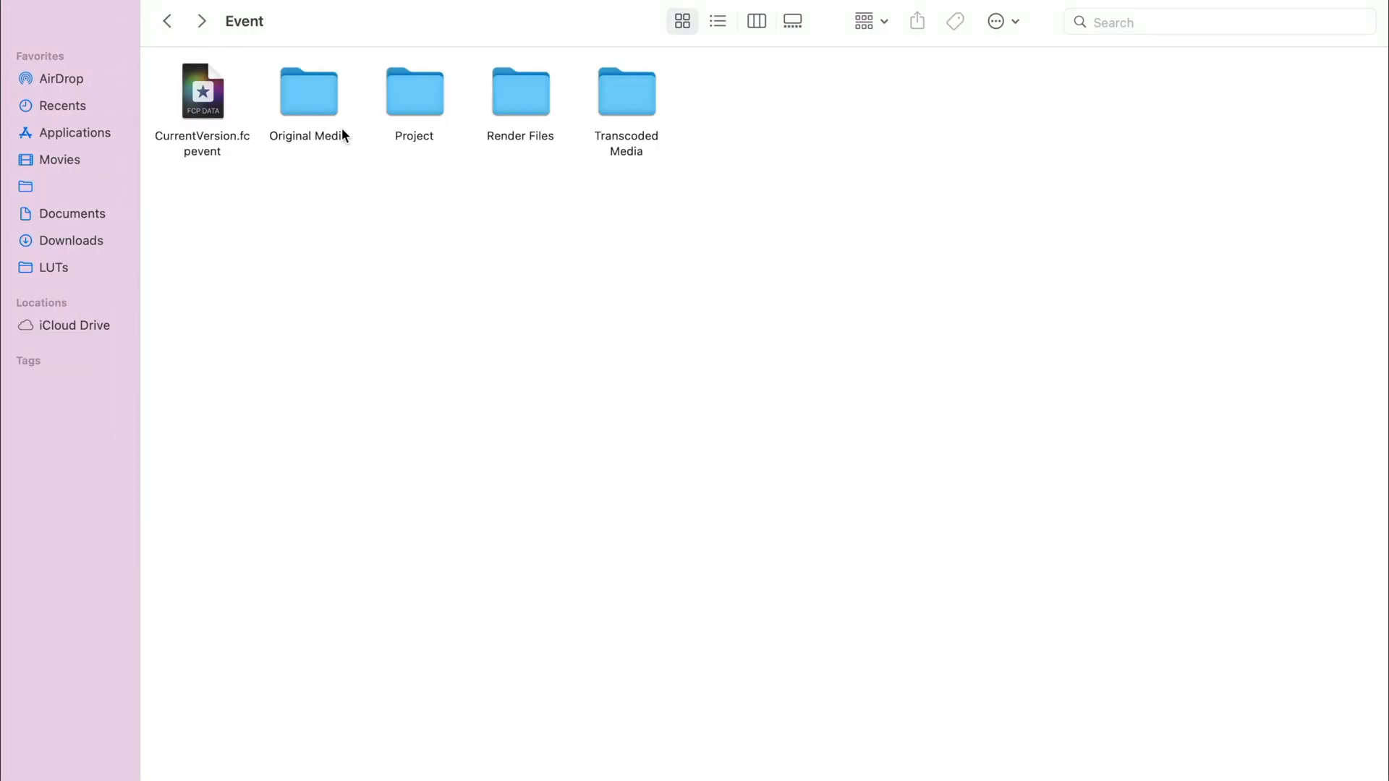
click(531, 103)
key(super+BackSpace)
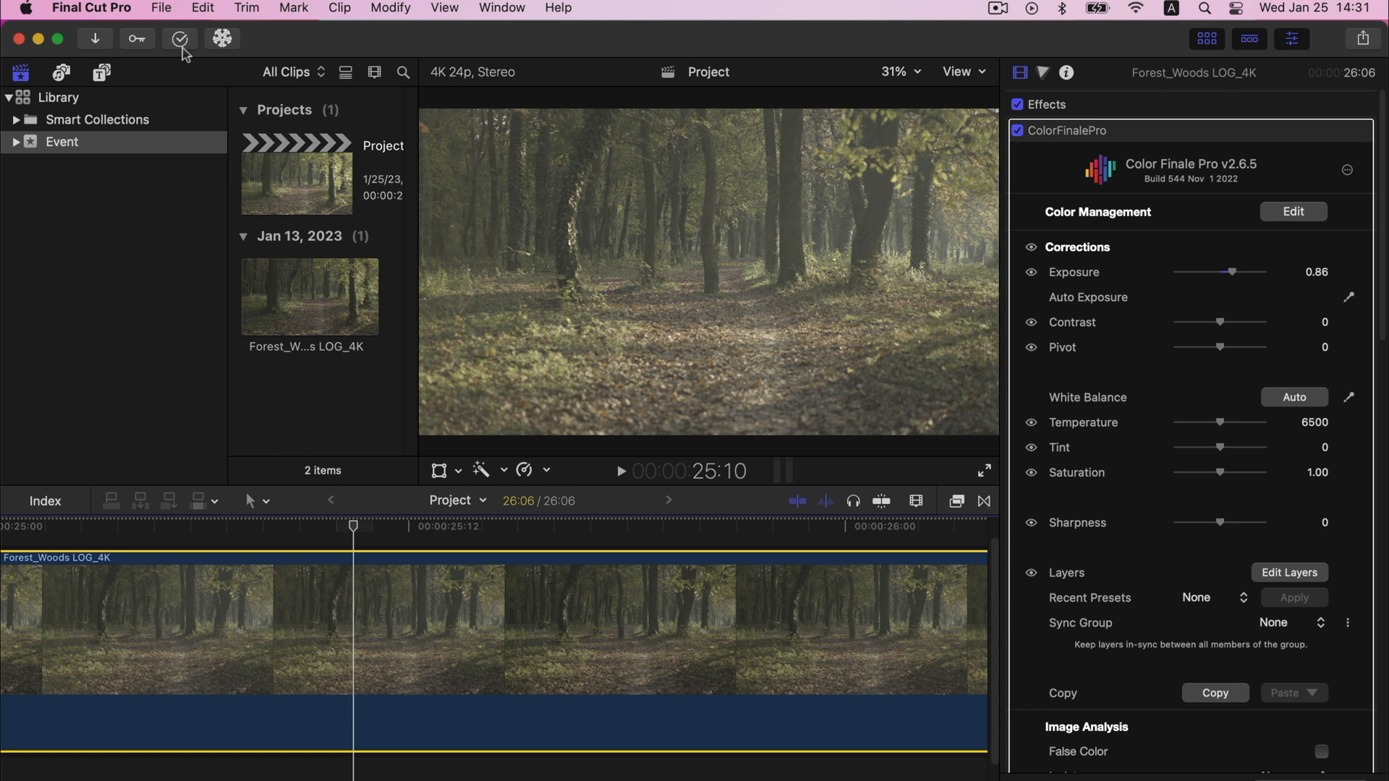
Check the background tasks in Final Cut Pro and switch back to the Event folder in Finder.
click(181, 48)
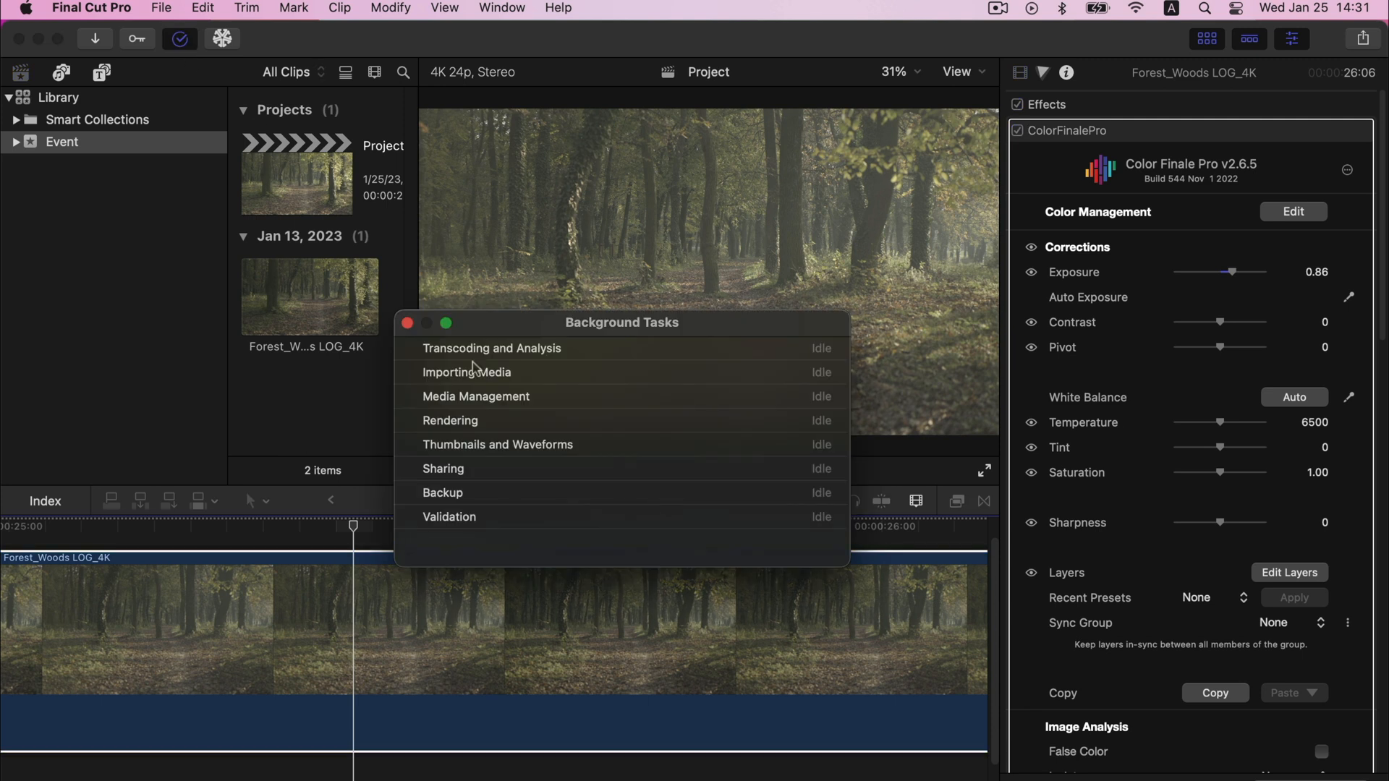
click(410, 420)
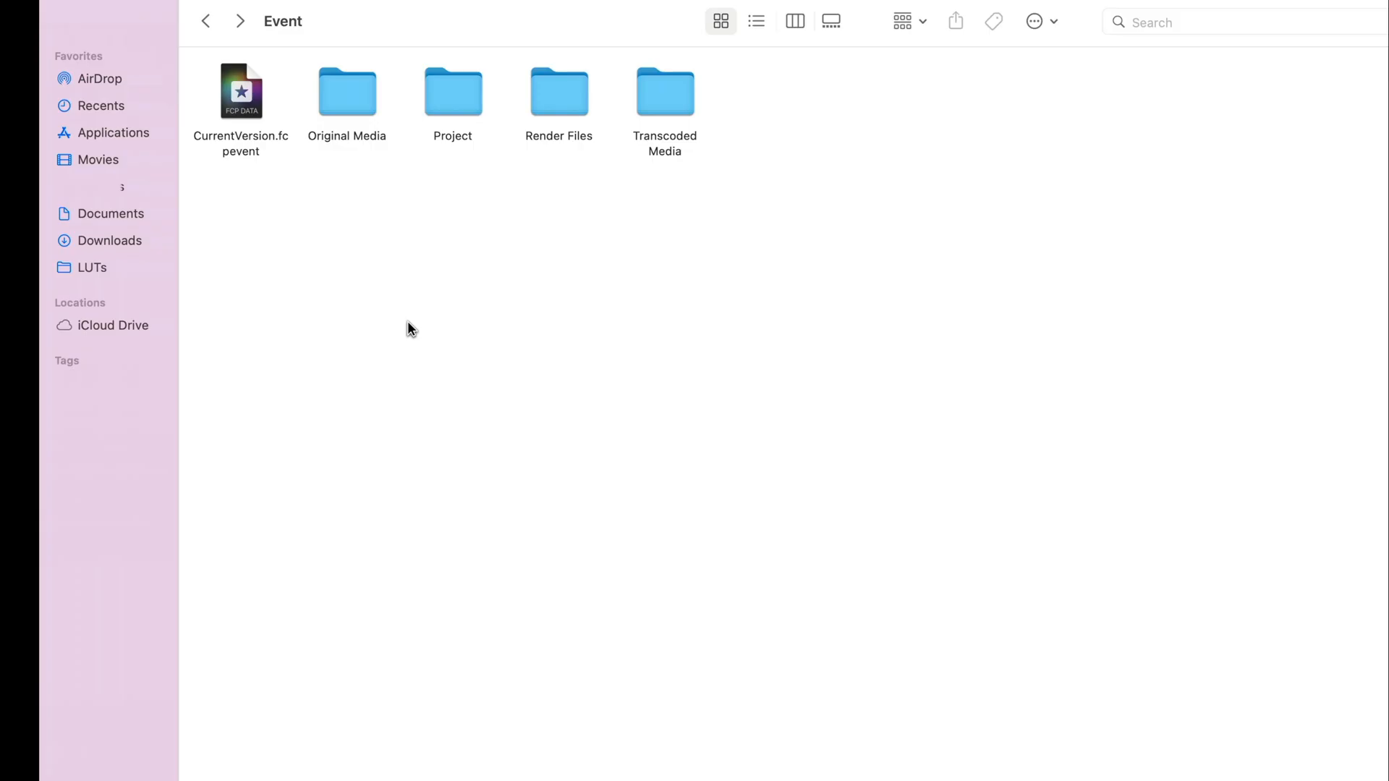
Locate the Render Files folder and the Proxy Media folder inside Transcoded Media, and go back to the Event folder.
click(522, 101)
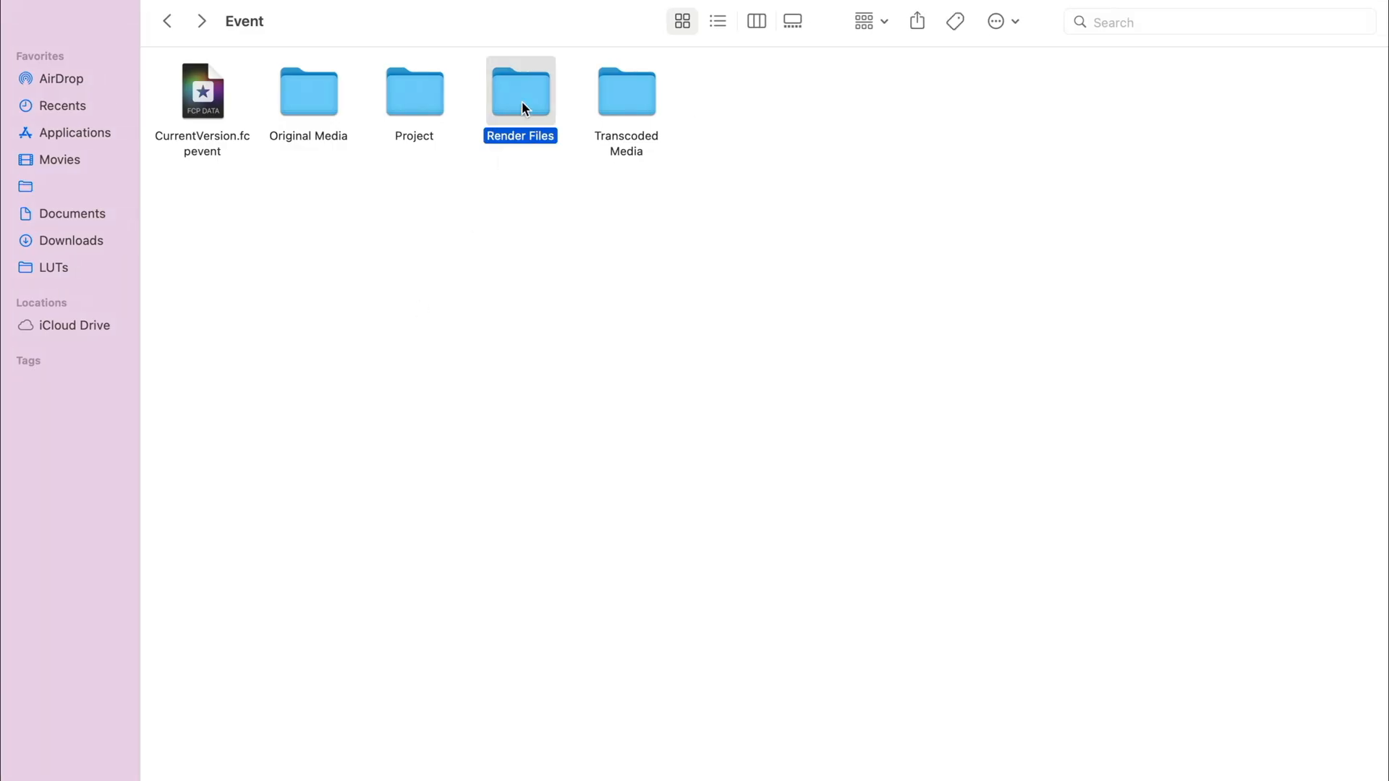
double_click(621, 102)
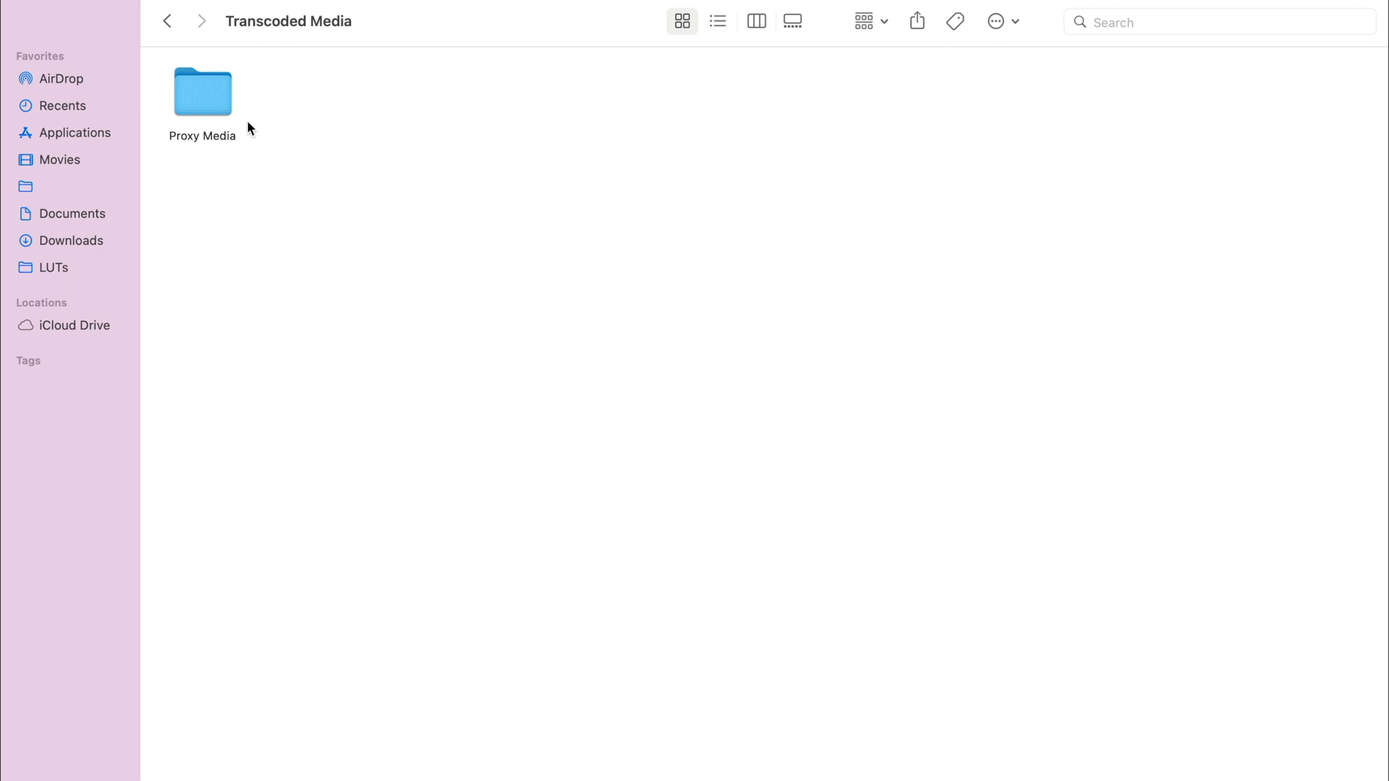
click(227, 116)
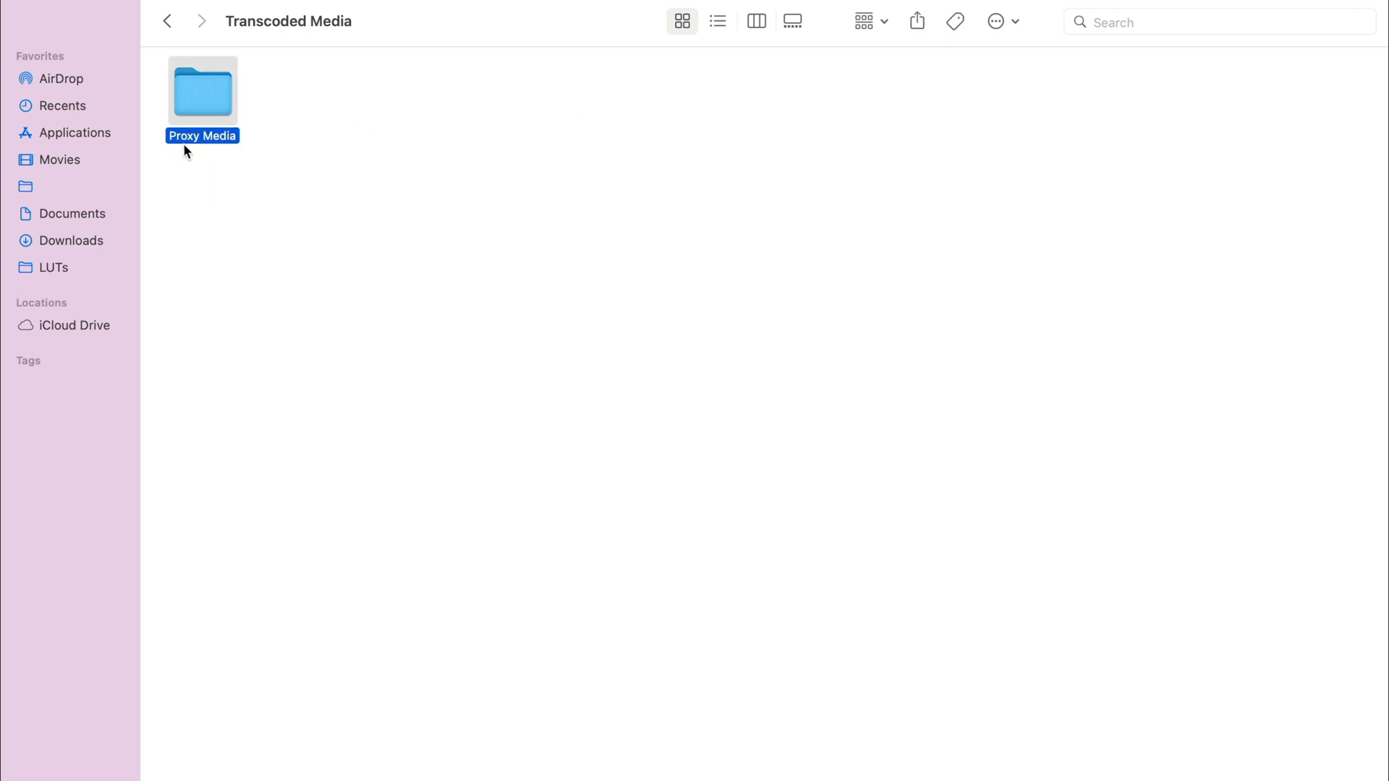
click(170, 23)
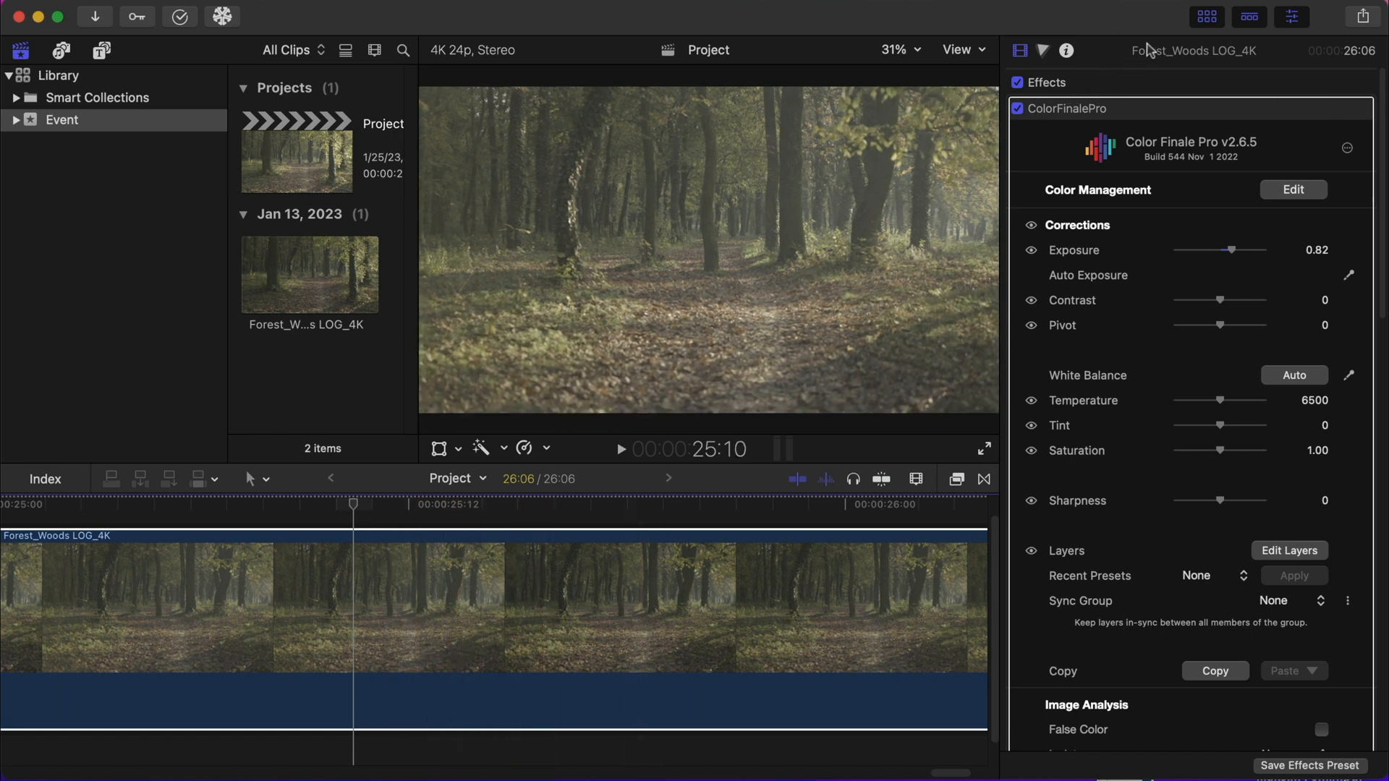
Hide the browser in Final Cut Pro and reset the clip's ColorFinalePro exposure to 0.
click(1207, 18)
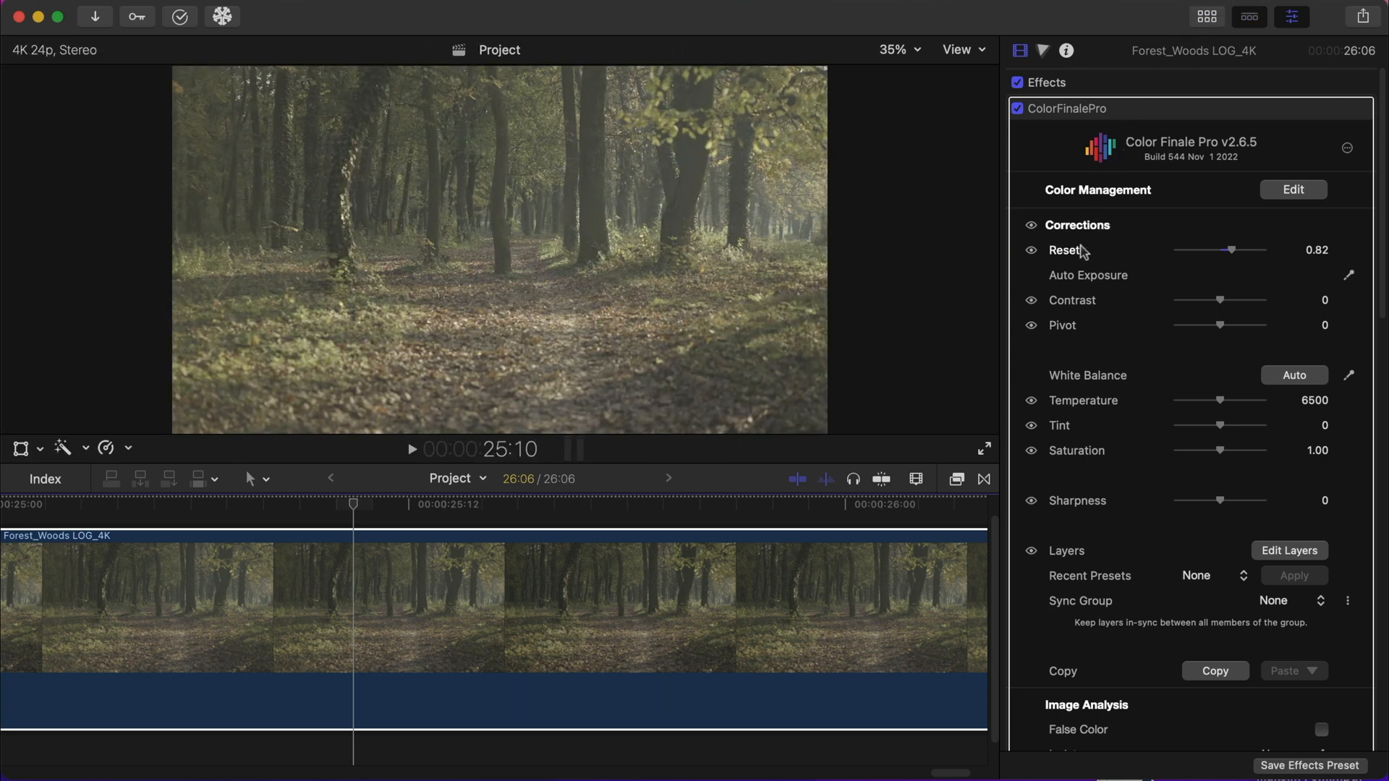
click(1083, 251)
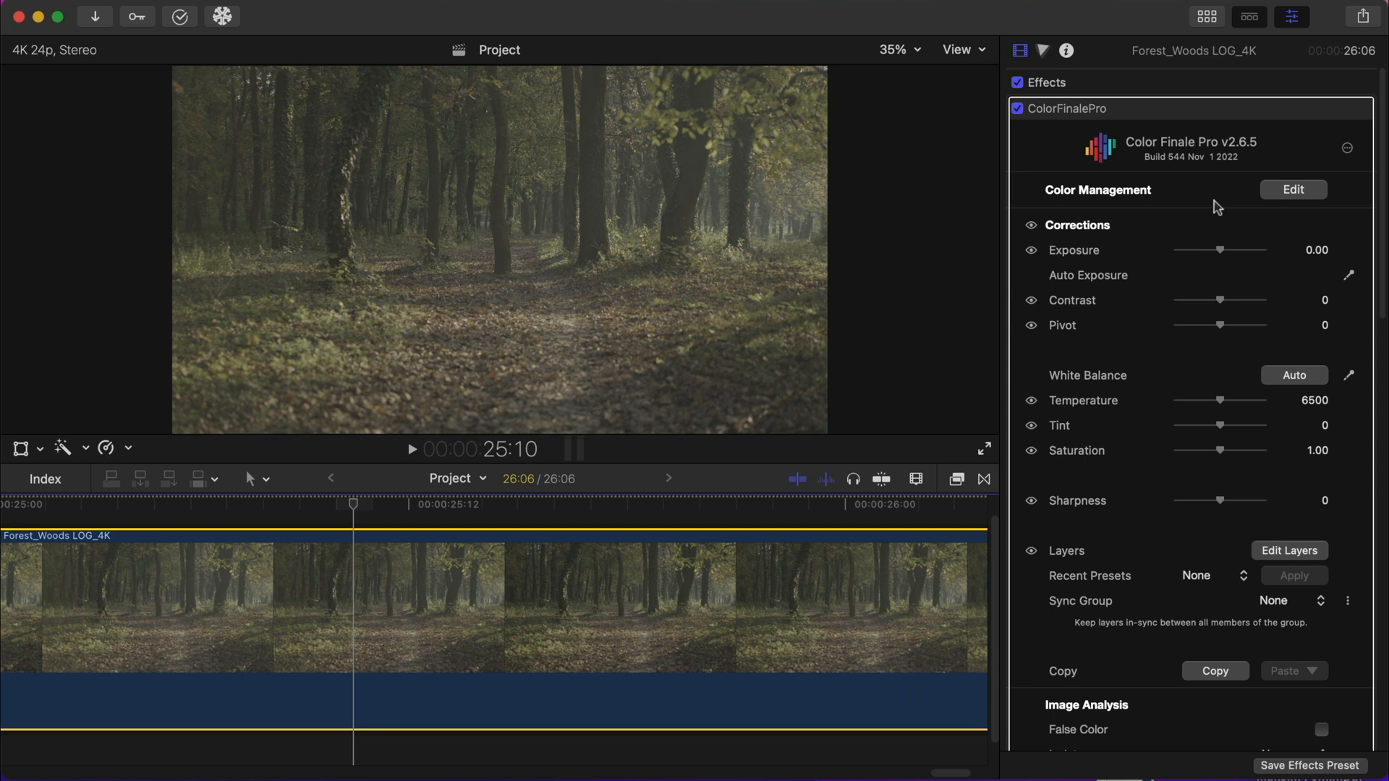
Set the ColorFinalePro color profile to Assume Log and close the color management settings.
click(1271, 194)
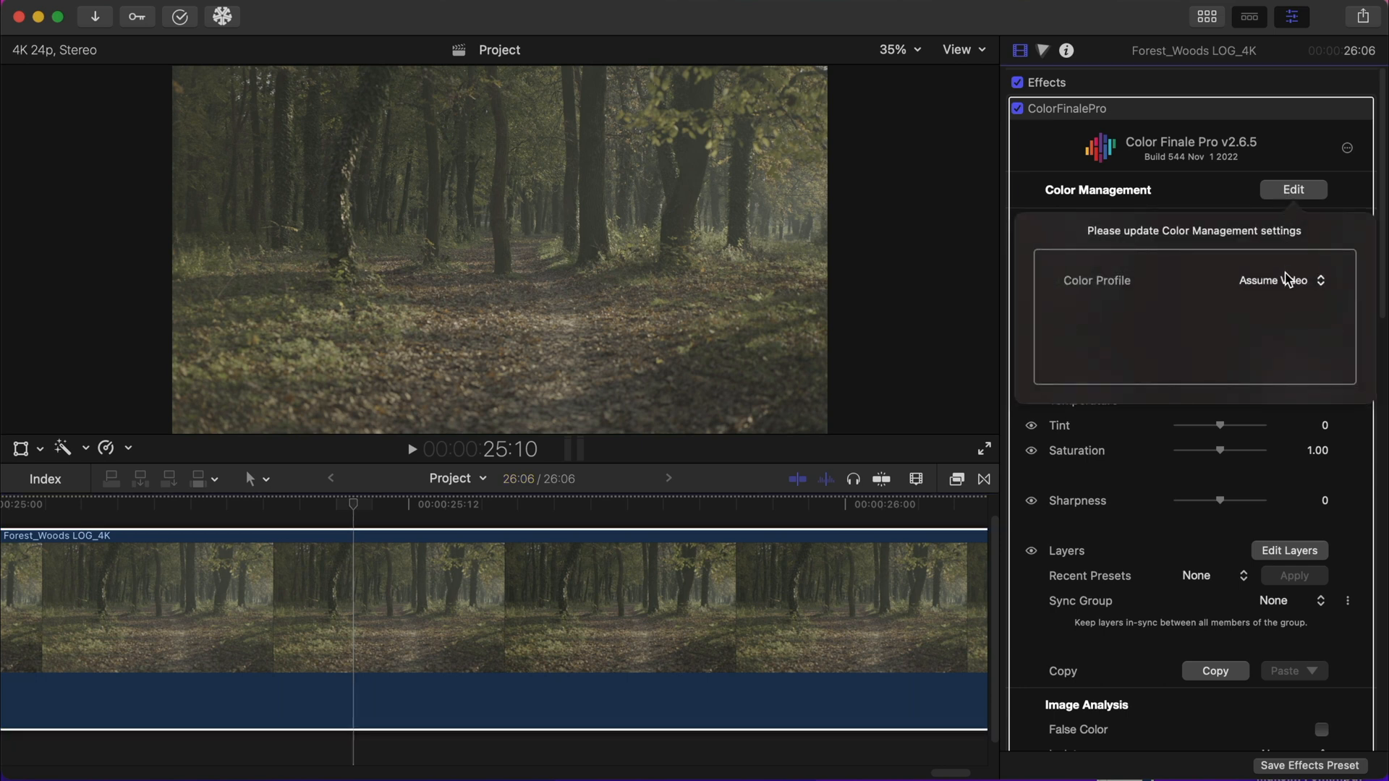
click(1287, 280)
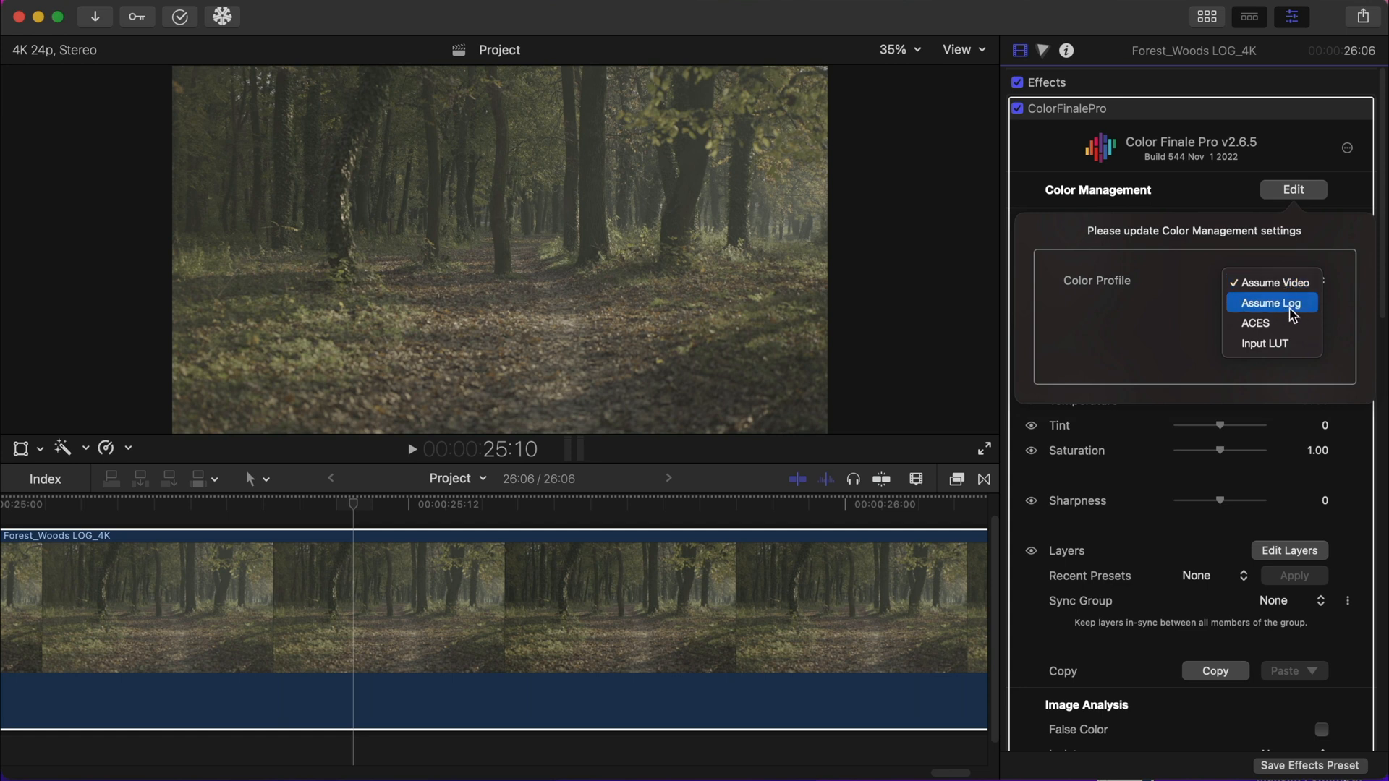
click(1309, 314)
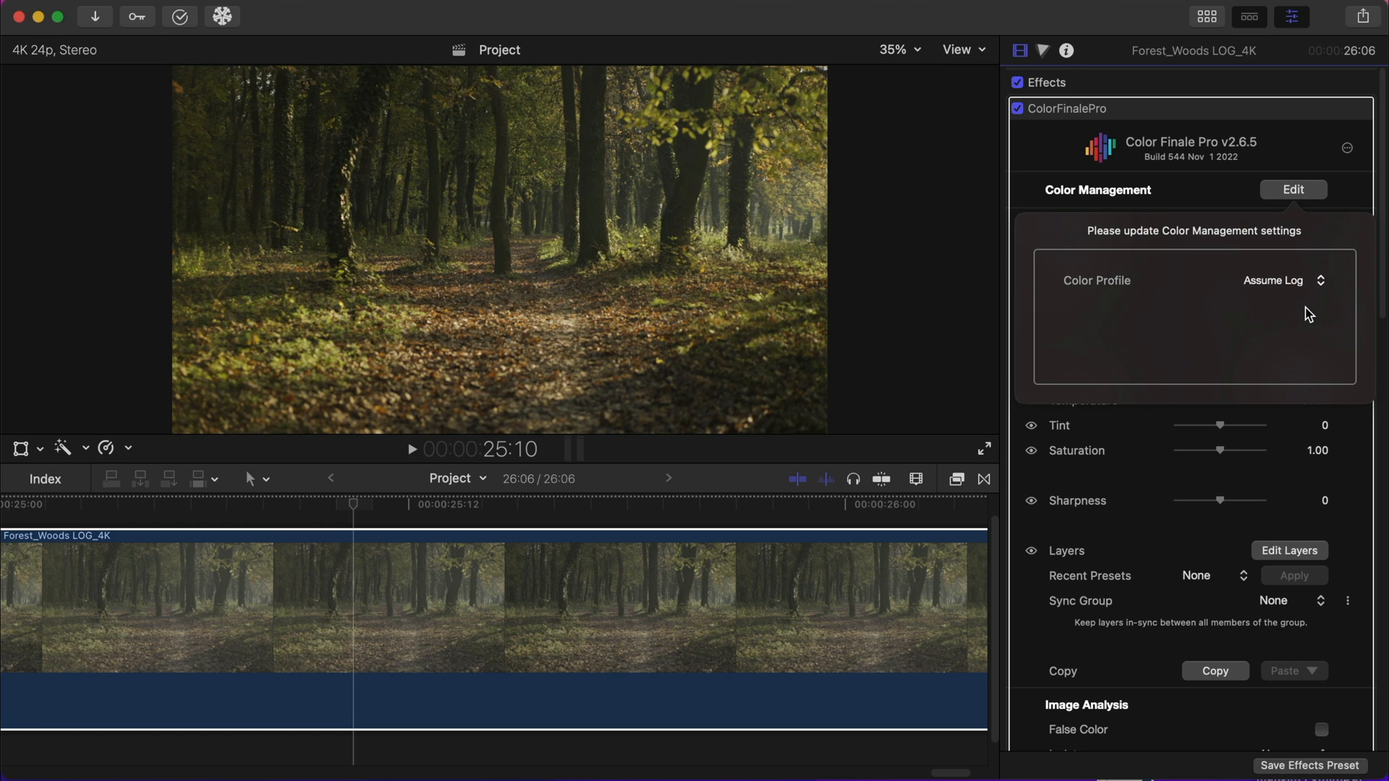
click(1237, 193)
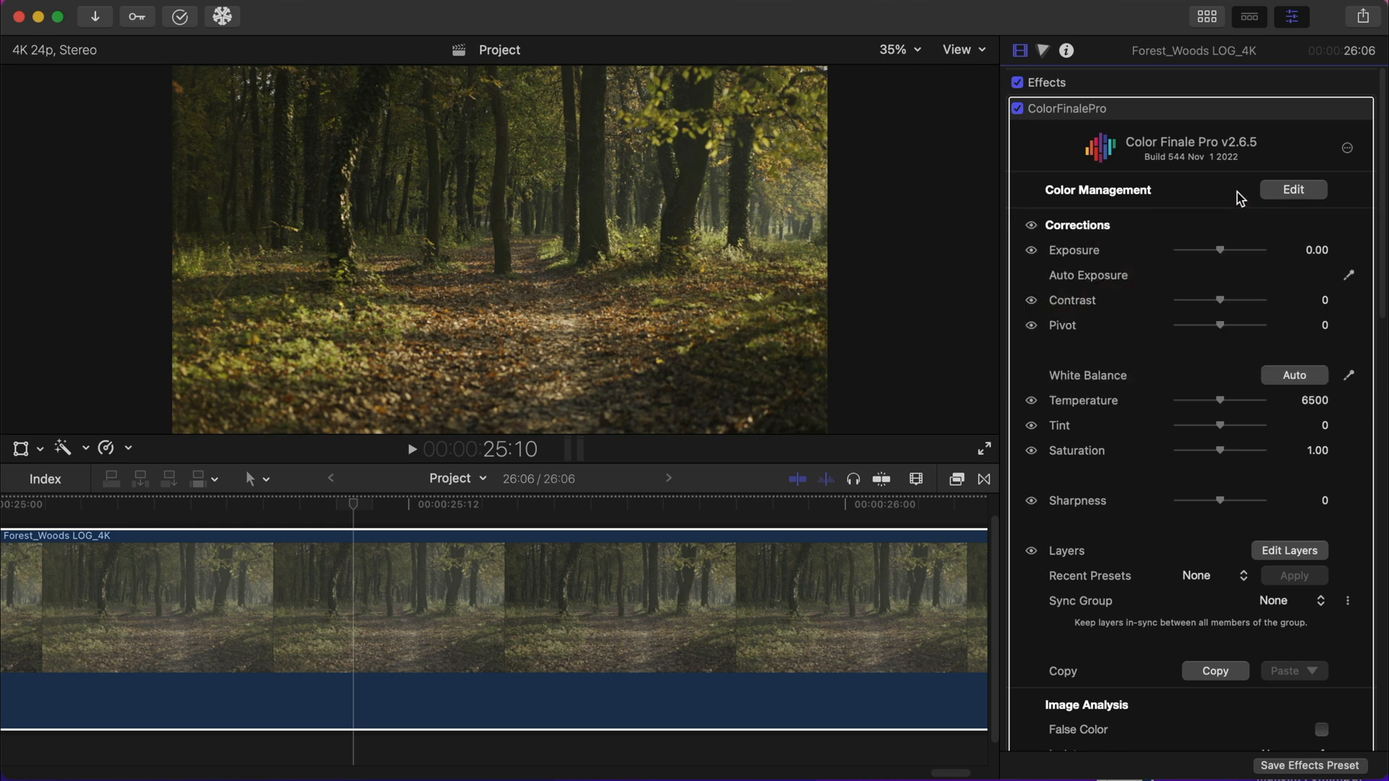
Set the color profile to ACES with SLog3 input space and Rec709 100nits output space, and close the color management settings.
click(1283, 191)
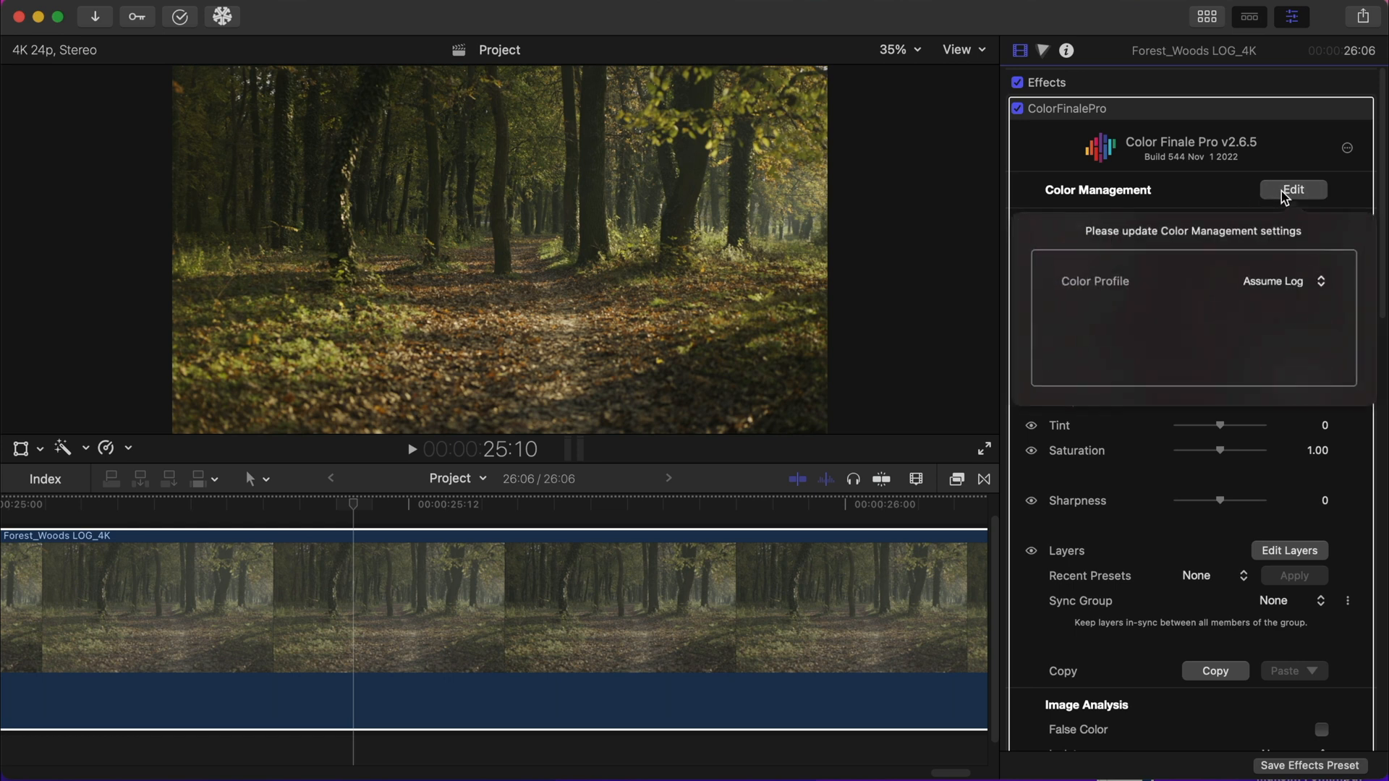
click(1281, 281)
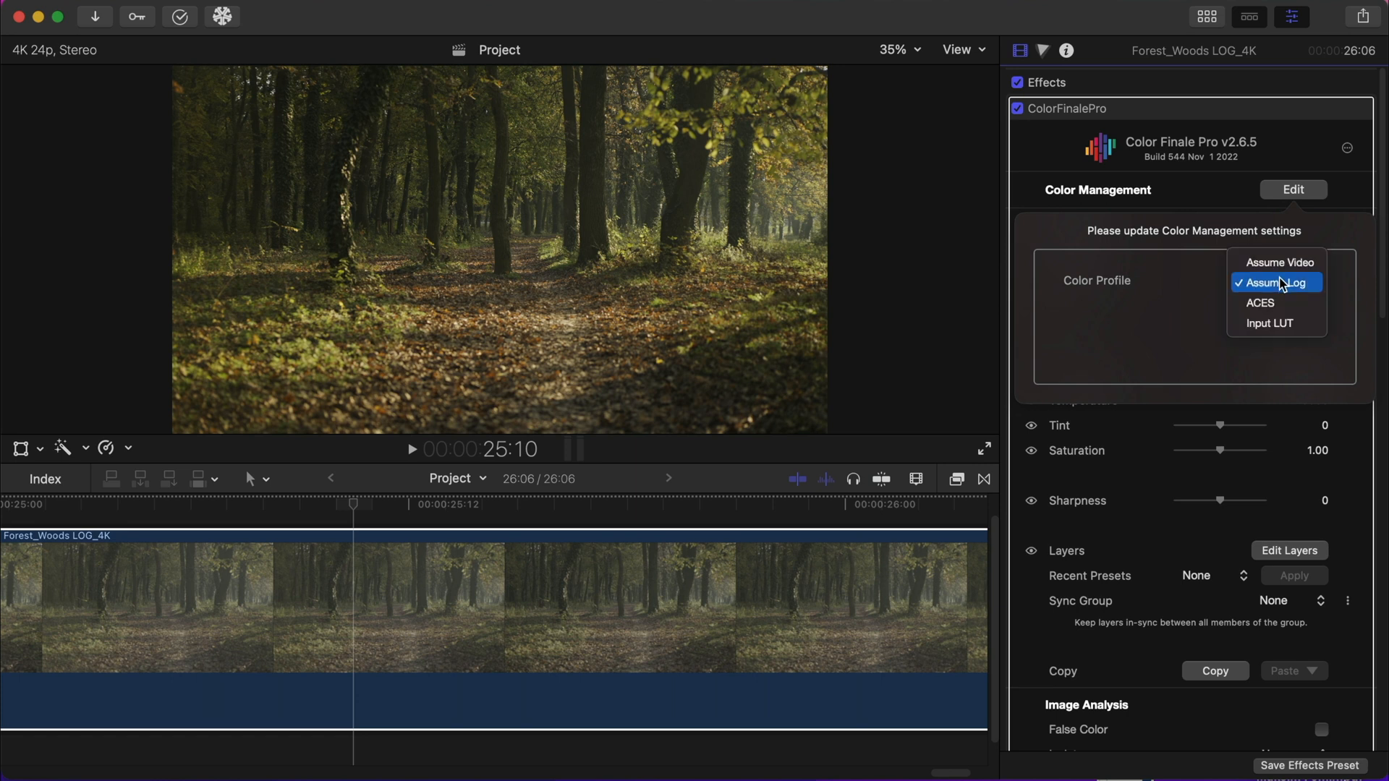
click(1282, 302)
click(1283, 302)
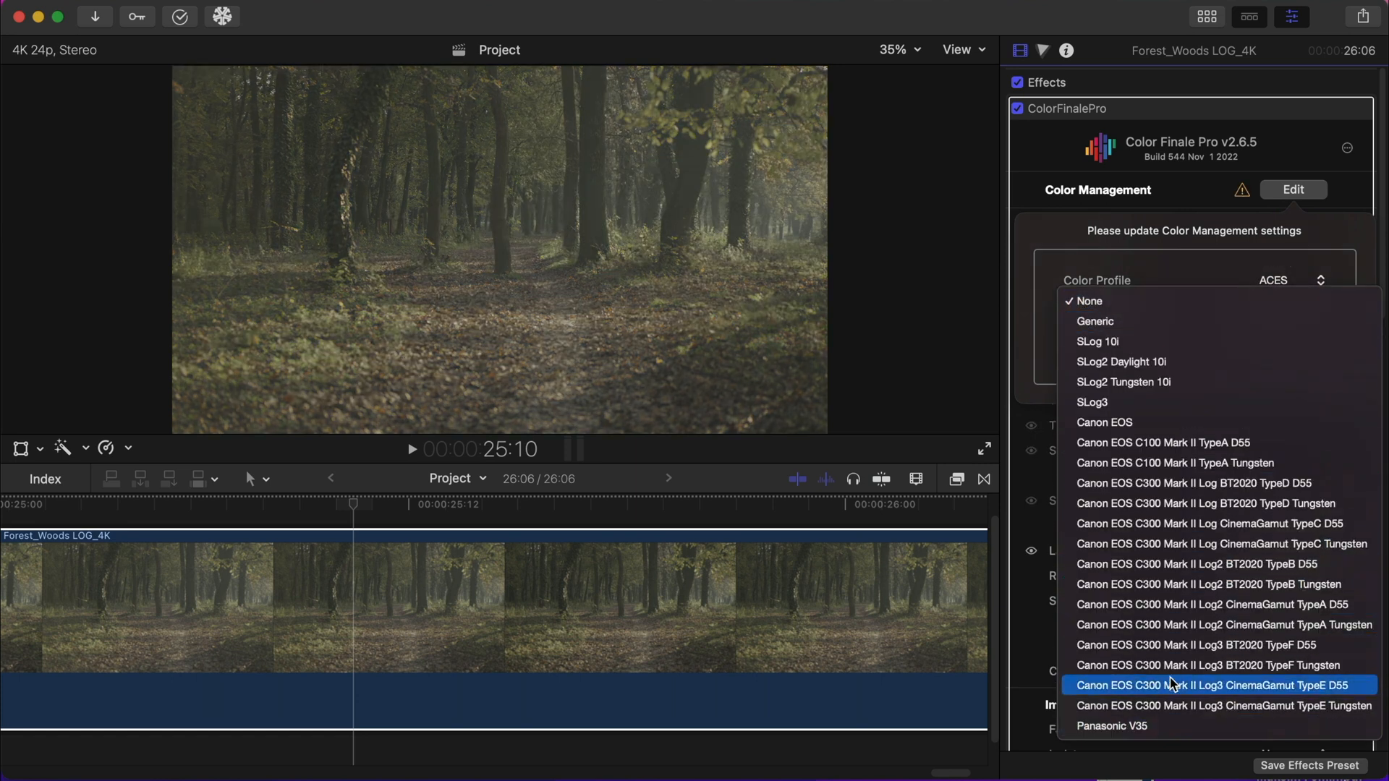
click(1112, 411)
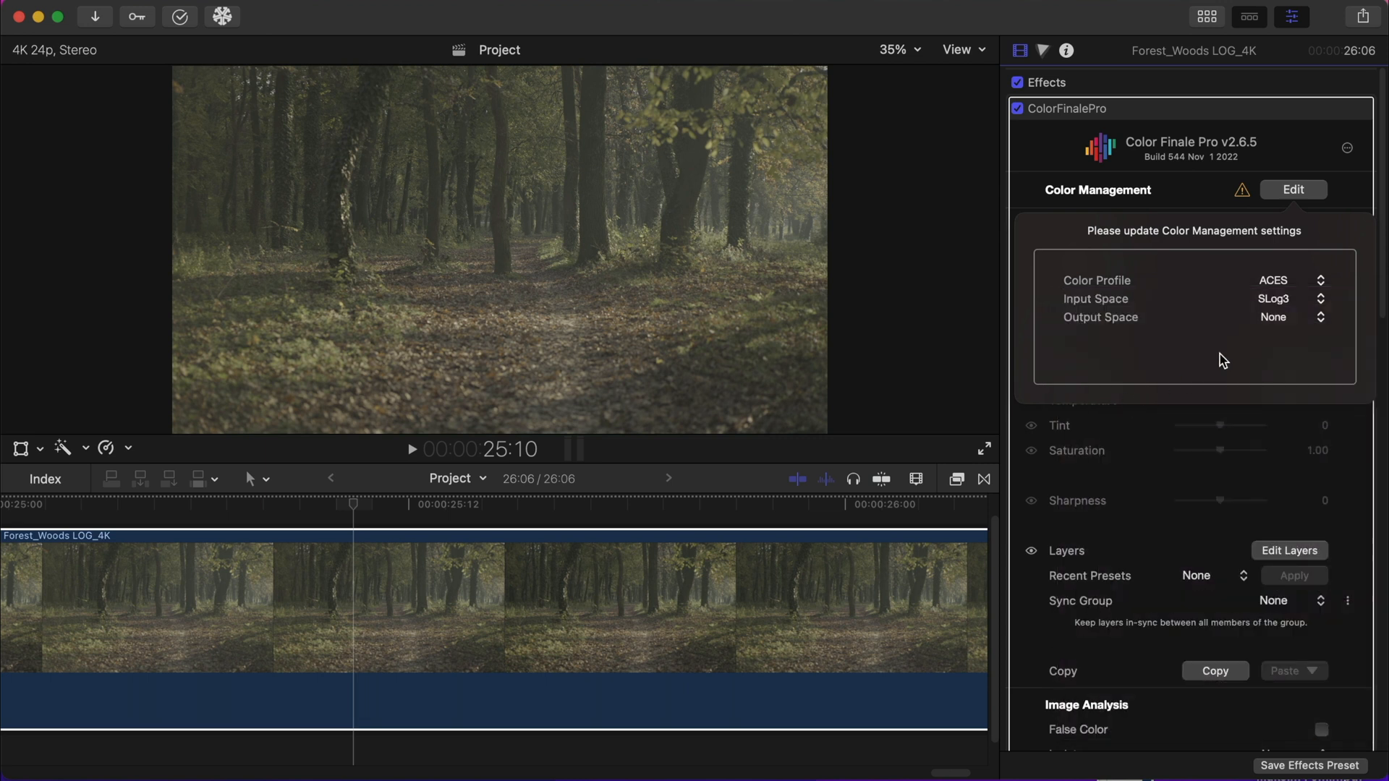
click(1274, 319)
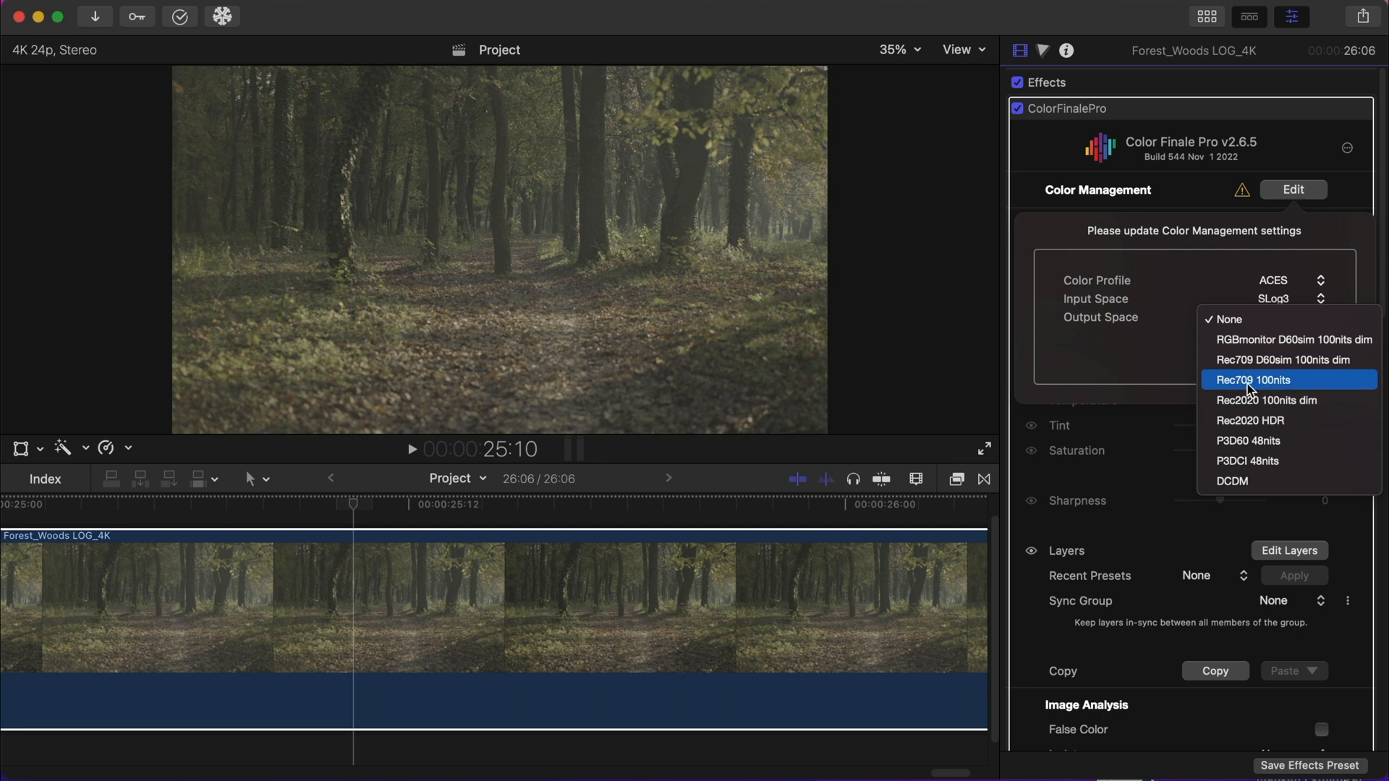
click(1275, 391)
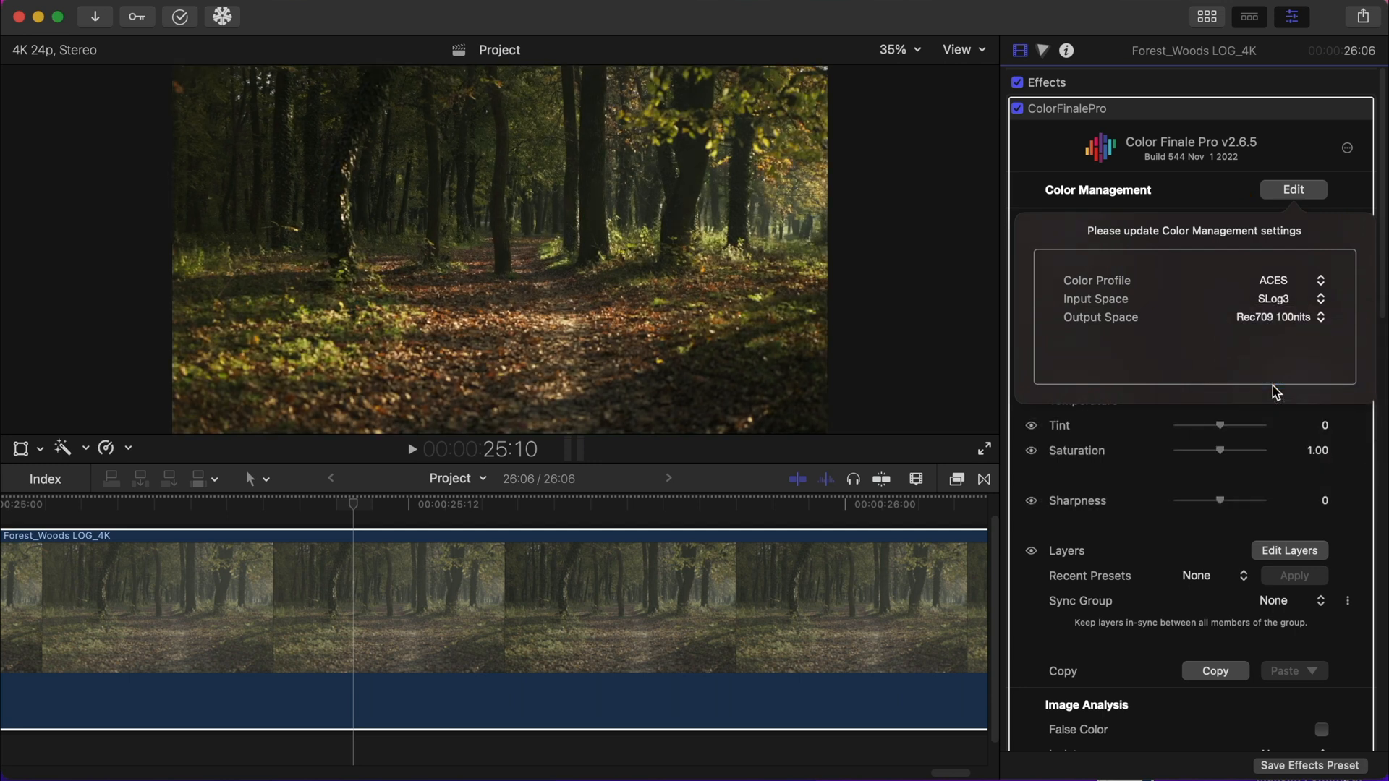
click(1240, 194)
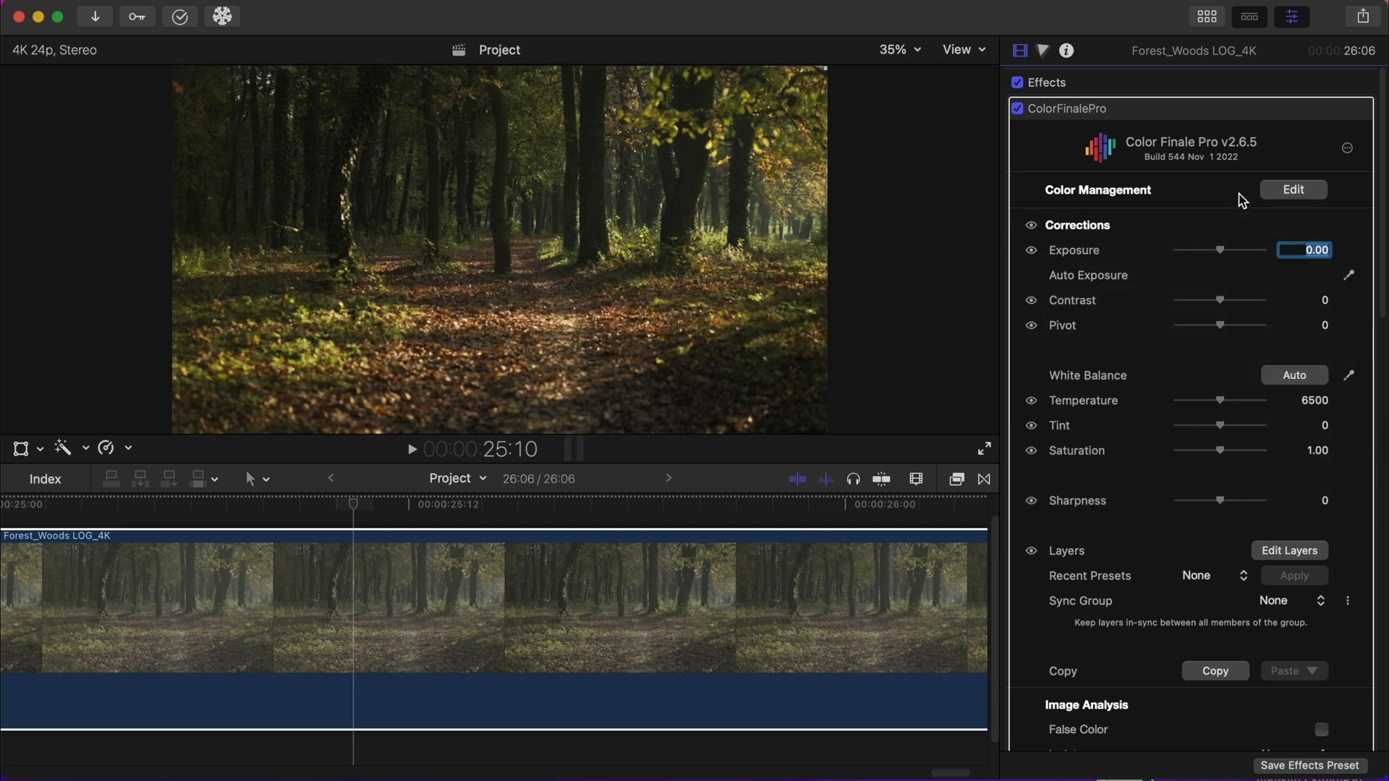
Try the Input LUT color profile in the color management settings and return the profile to Assume Video.
click(1306, 189)
click(1292, 282)
click(1290, 303)
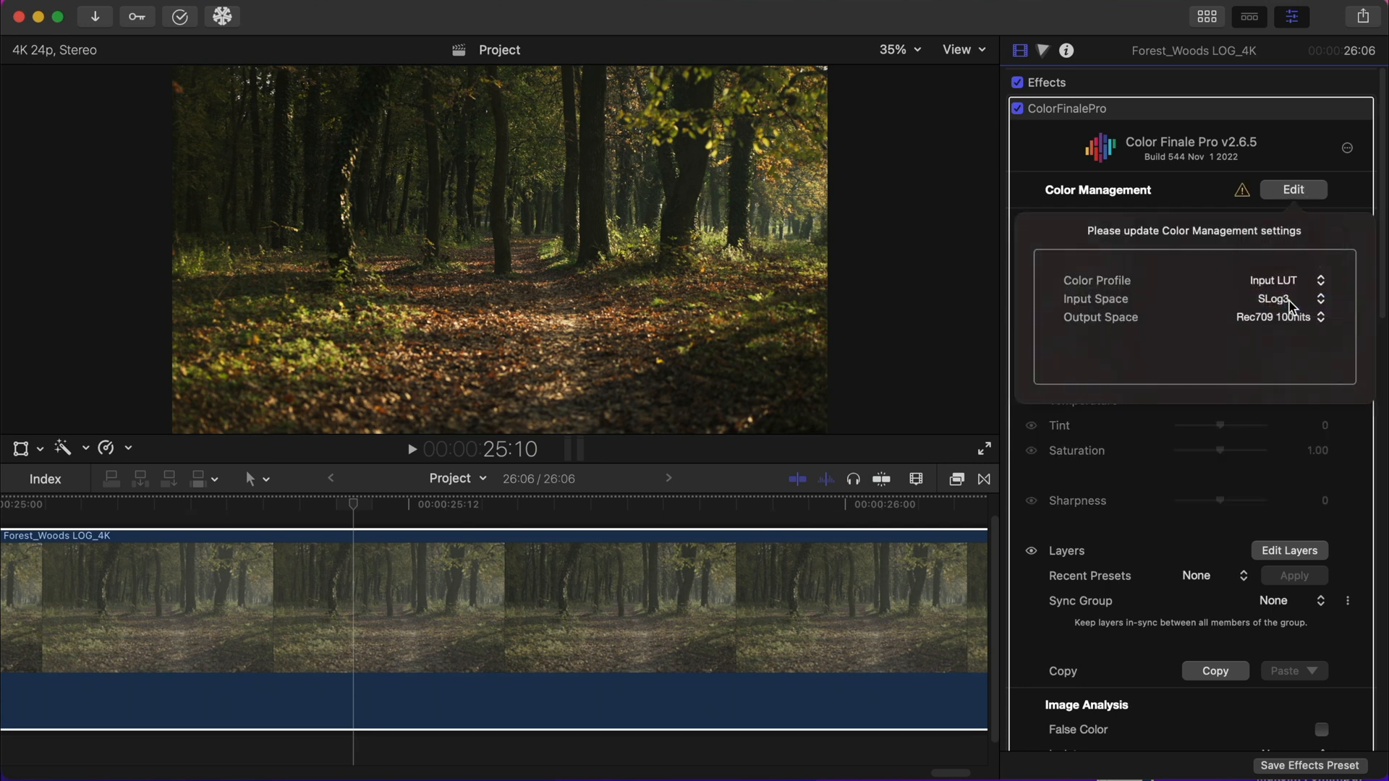
click(1292, 343)
click(1291, 277)
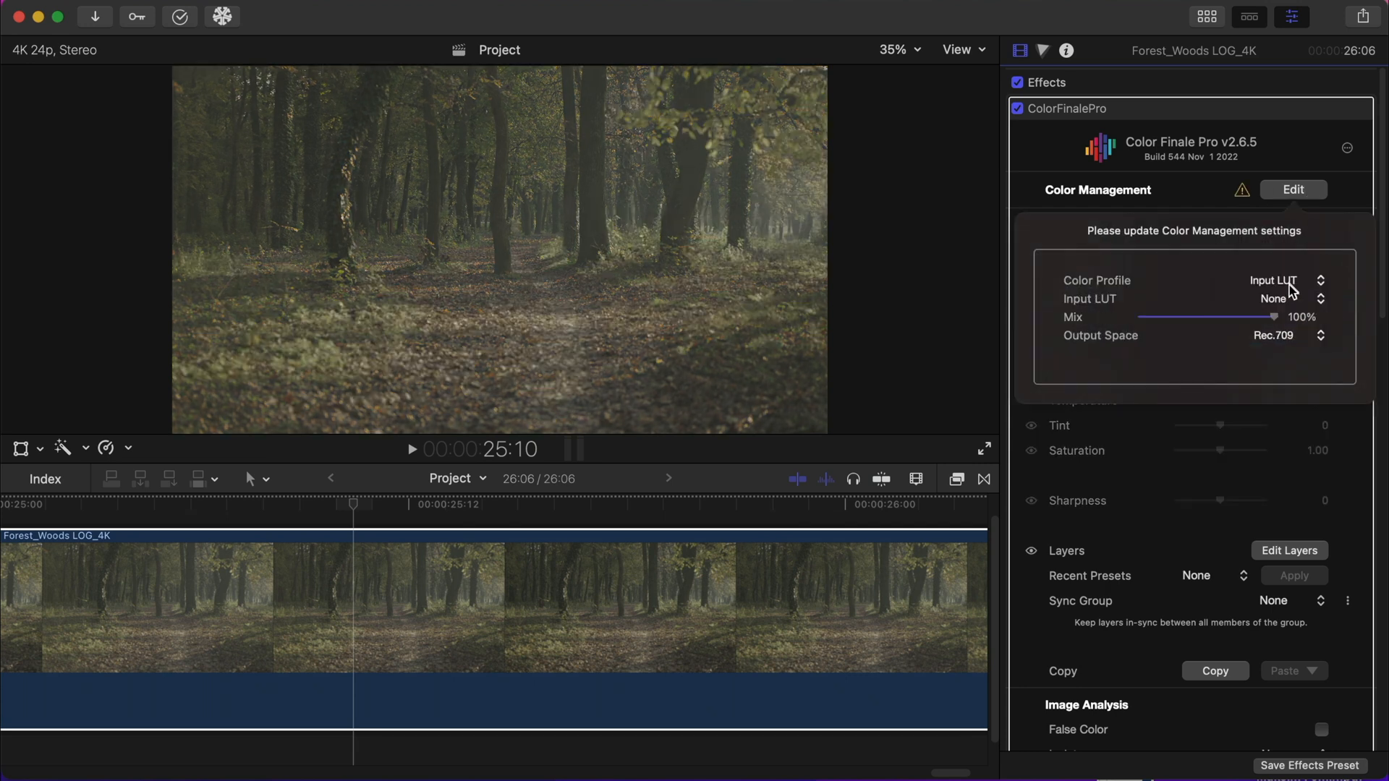
click(1292, 300)
click(1292, 301)
click(1292, 281)
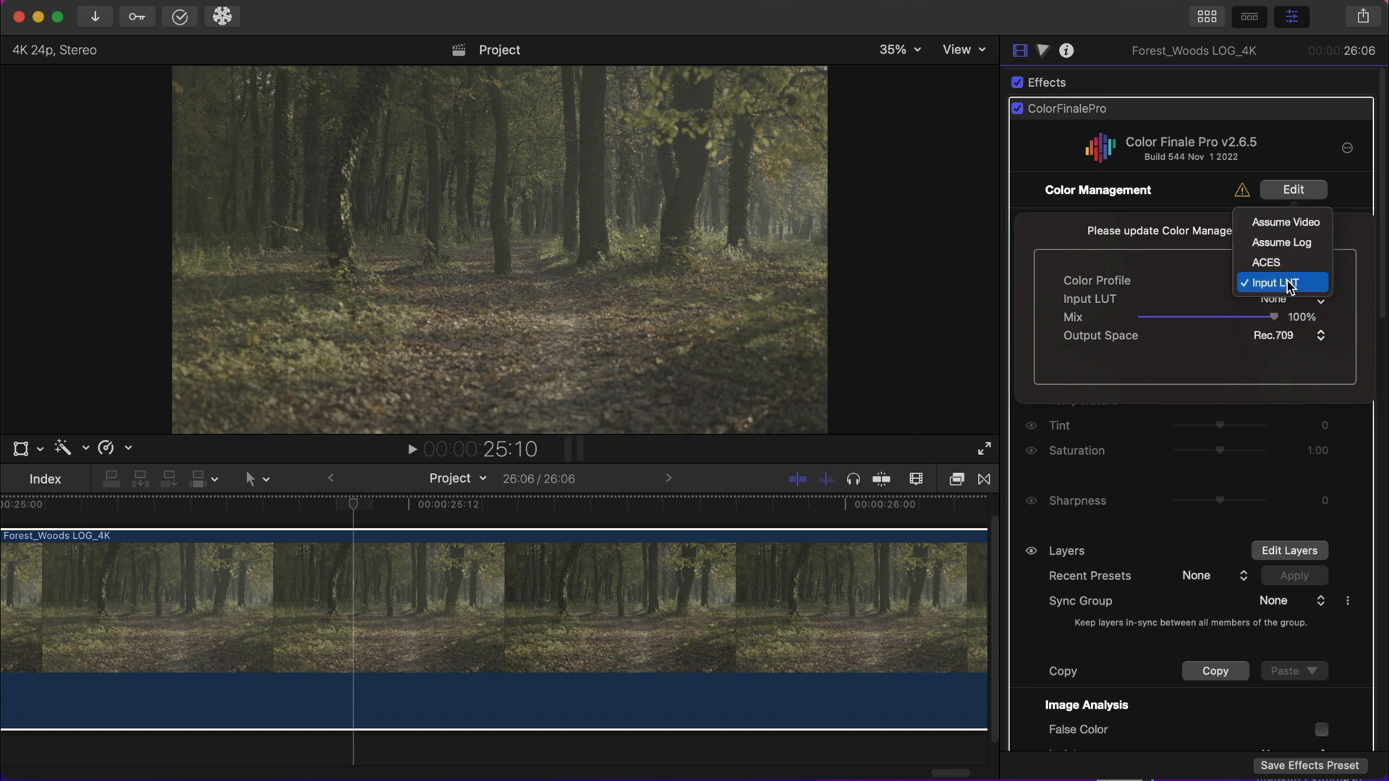
click(1284, 223)
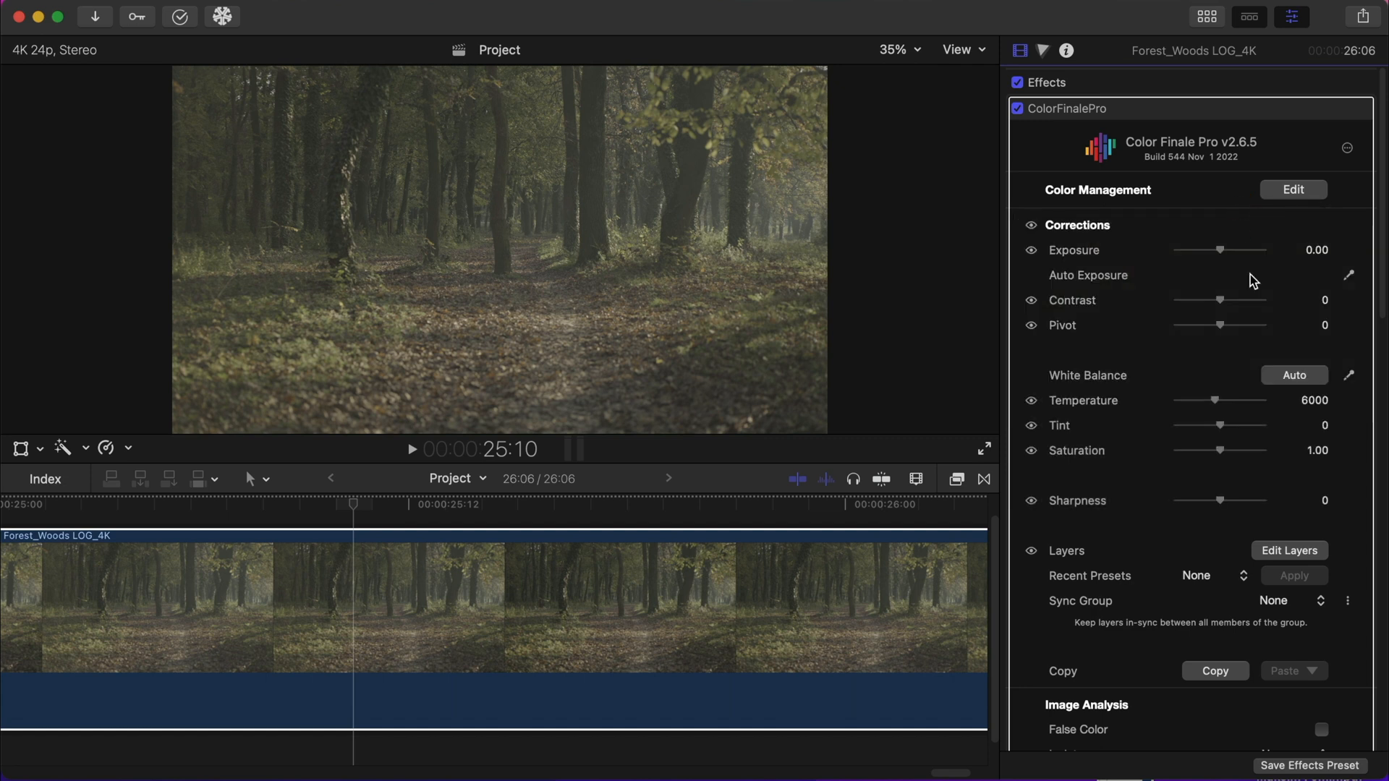
Open the Color Finale layer editor and insert the recent Alexa LogC to Rec709 LUT as a layer.
click(1298, 552)
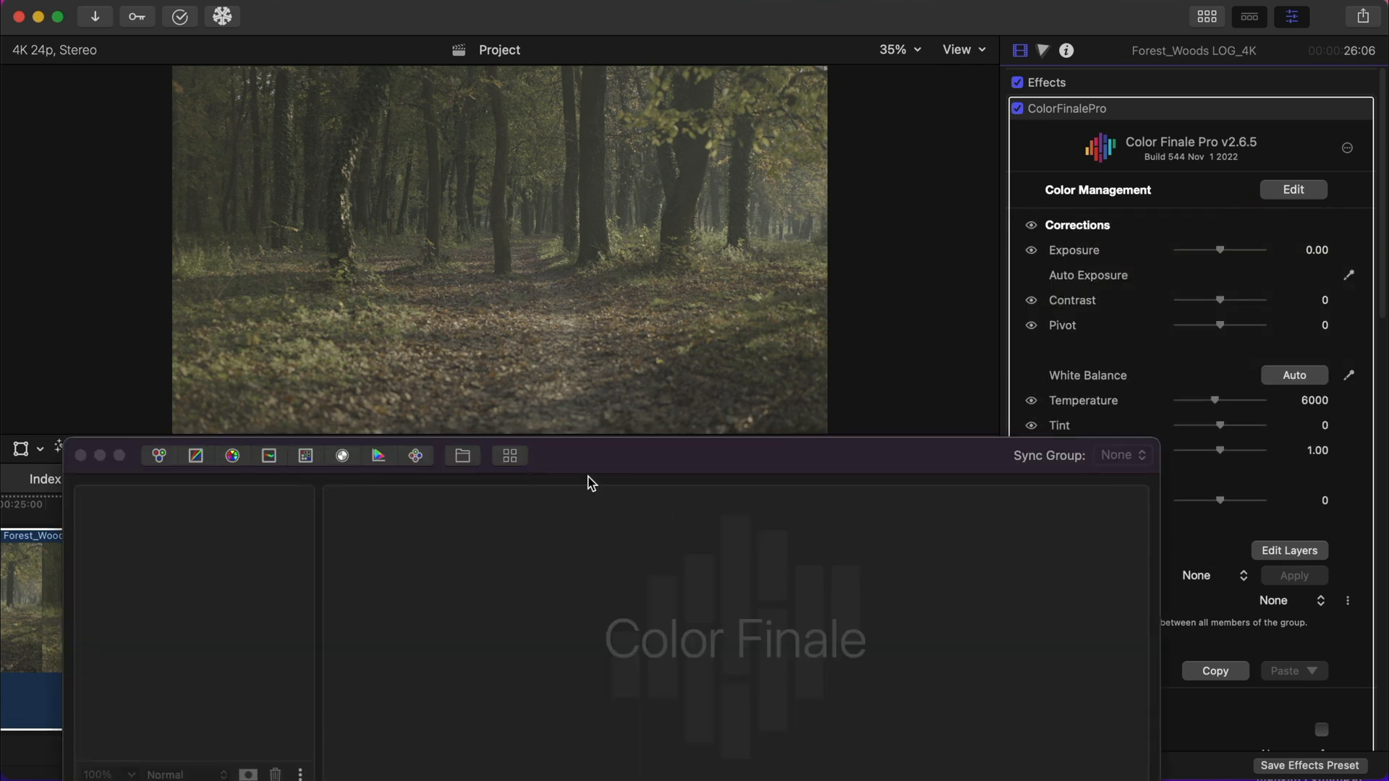
click(500, 457)
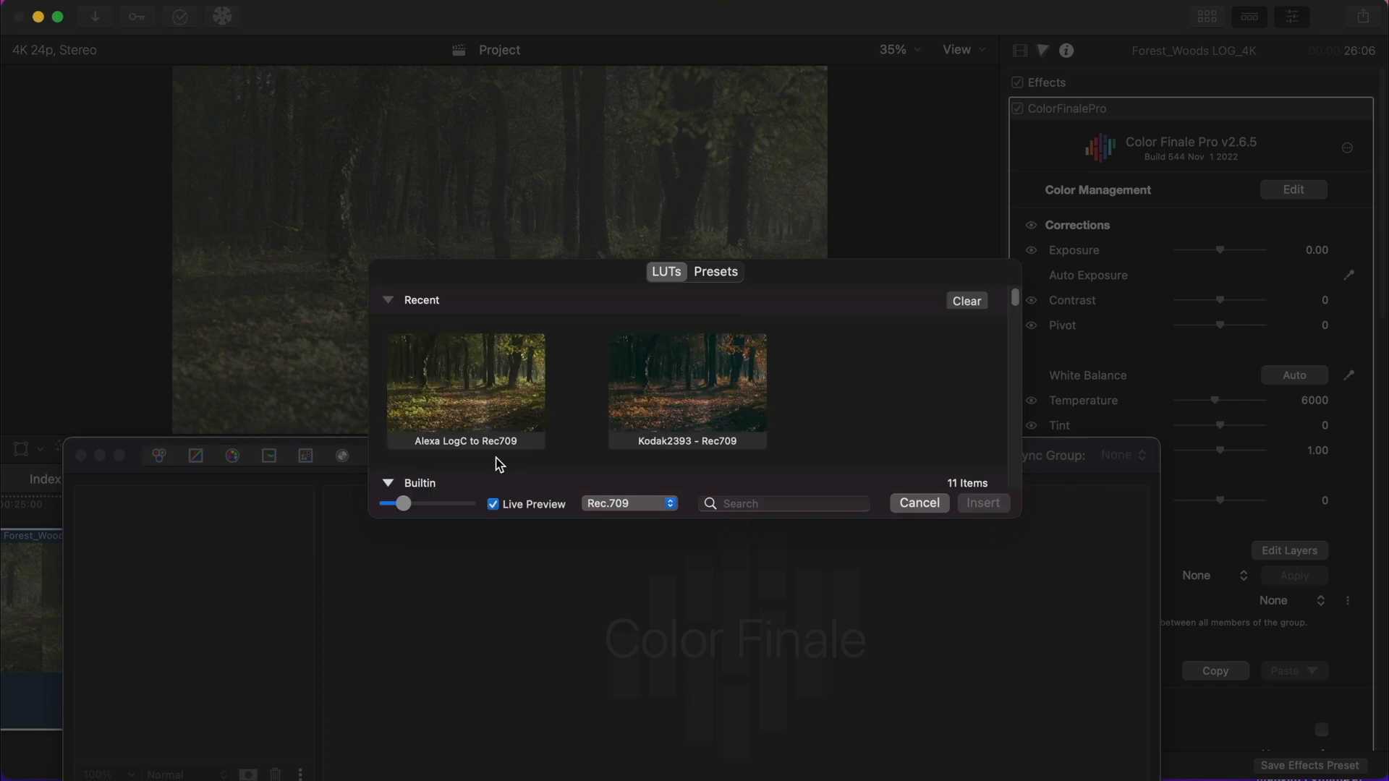
click(487, 412)
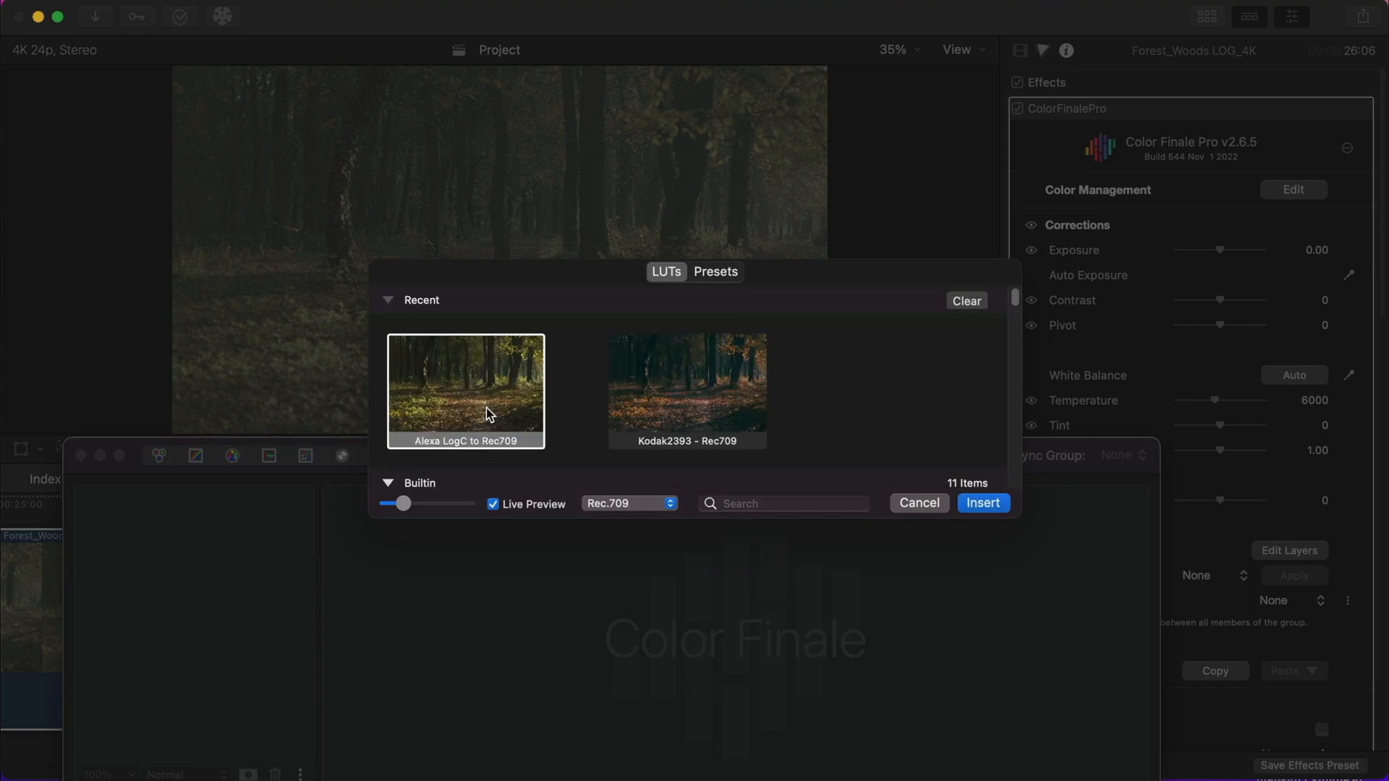
click(983, 503)
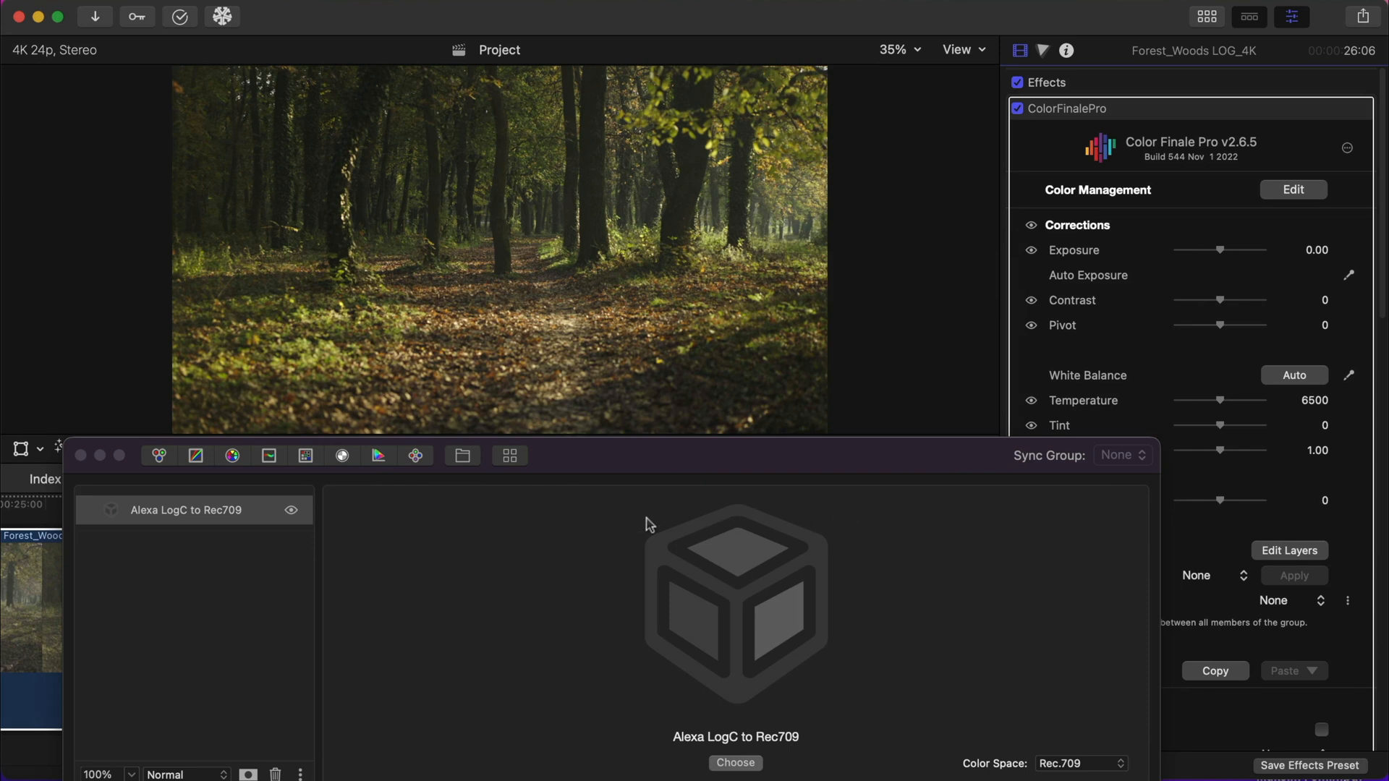
Toggle the Alexa LogC to Rec709 layer's visibility to compare the image with and without the LUT.
click(291, 515)
click(290, 515)
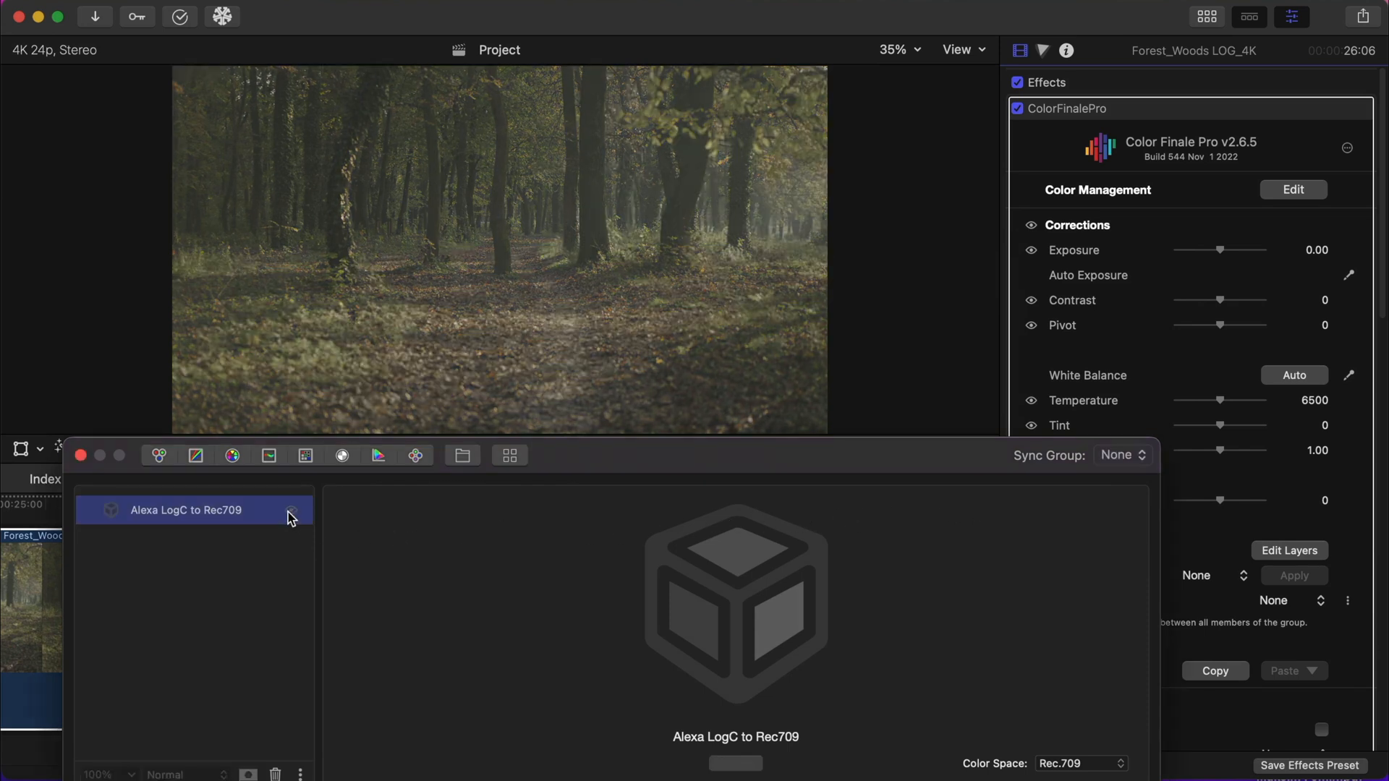
click(290, 515)
click(290, 515)
click(291, 515)
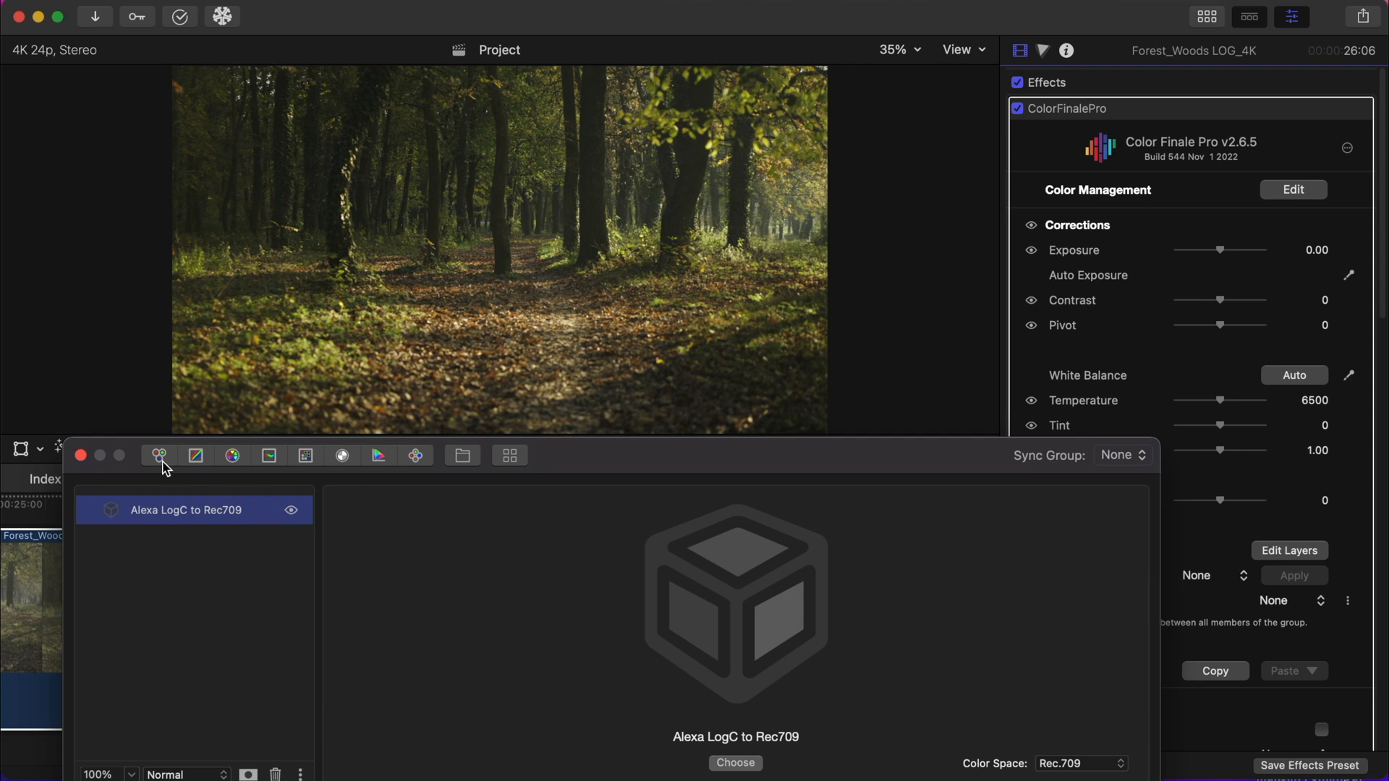
Add a Color Wheels layer, show the video scopes, and set master Lift to -0.07 and master Gain to 0.13.
click(160, 455)
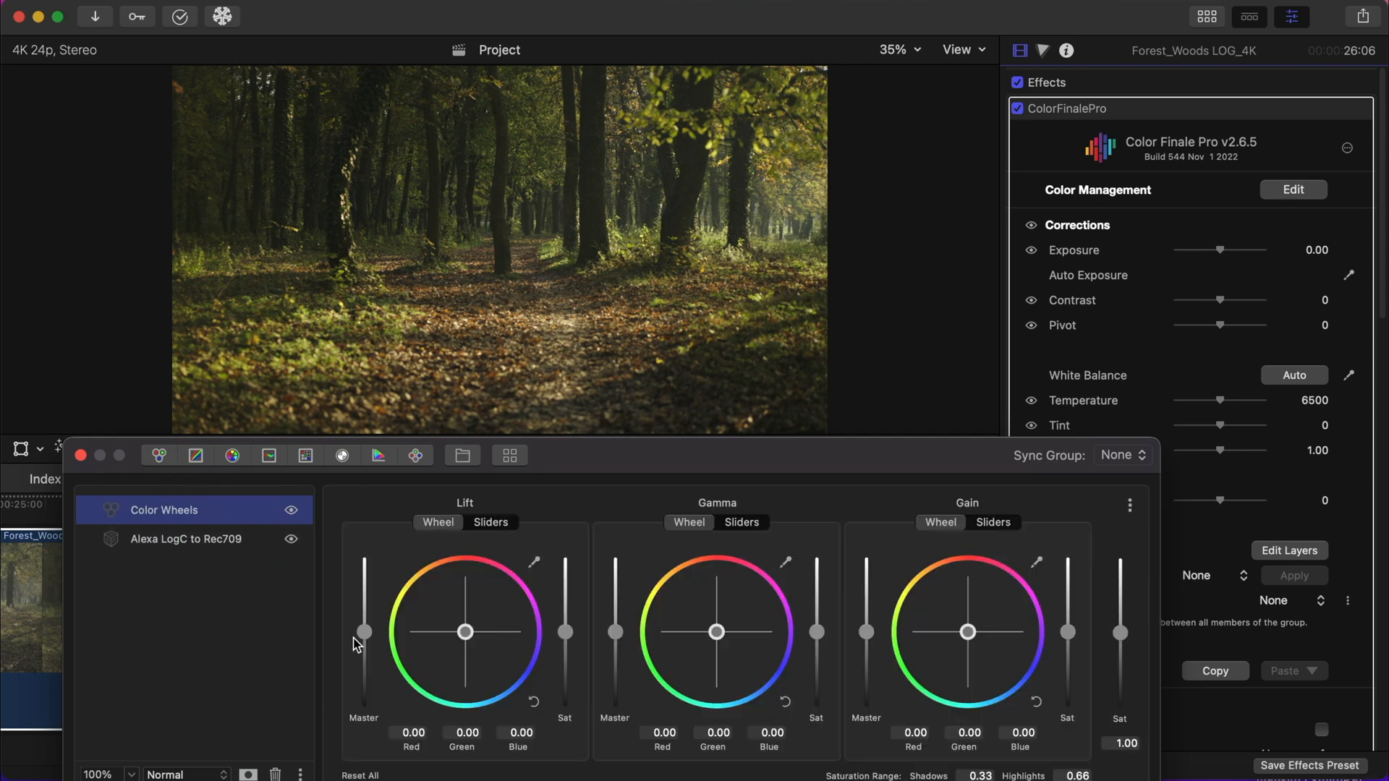
key(super+7)
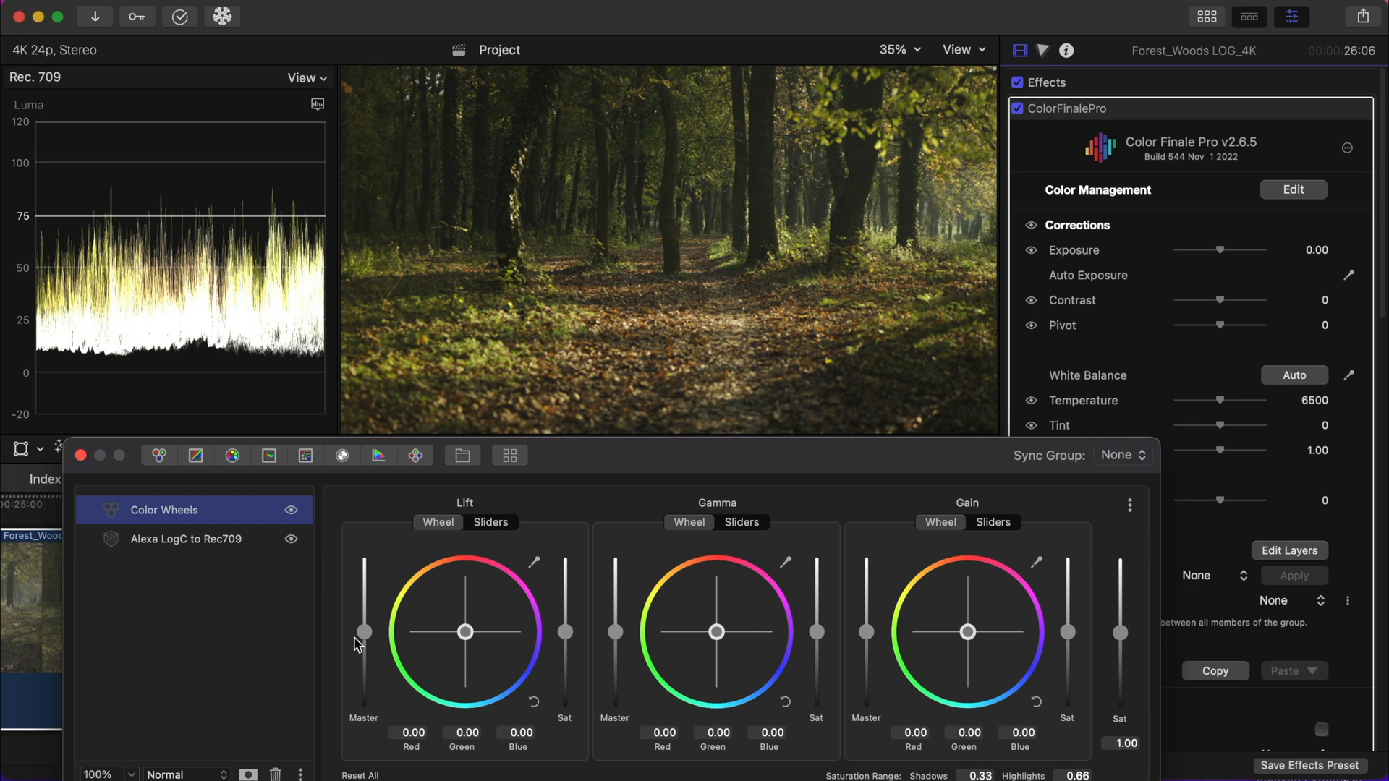
drag(364, 635, 365, 646)
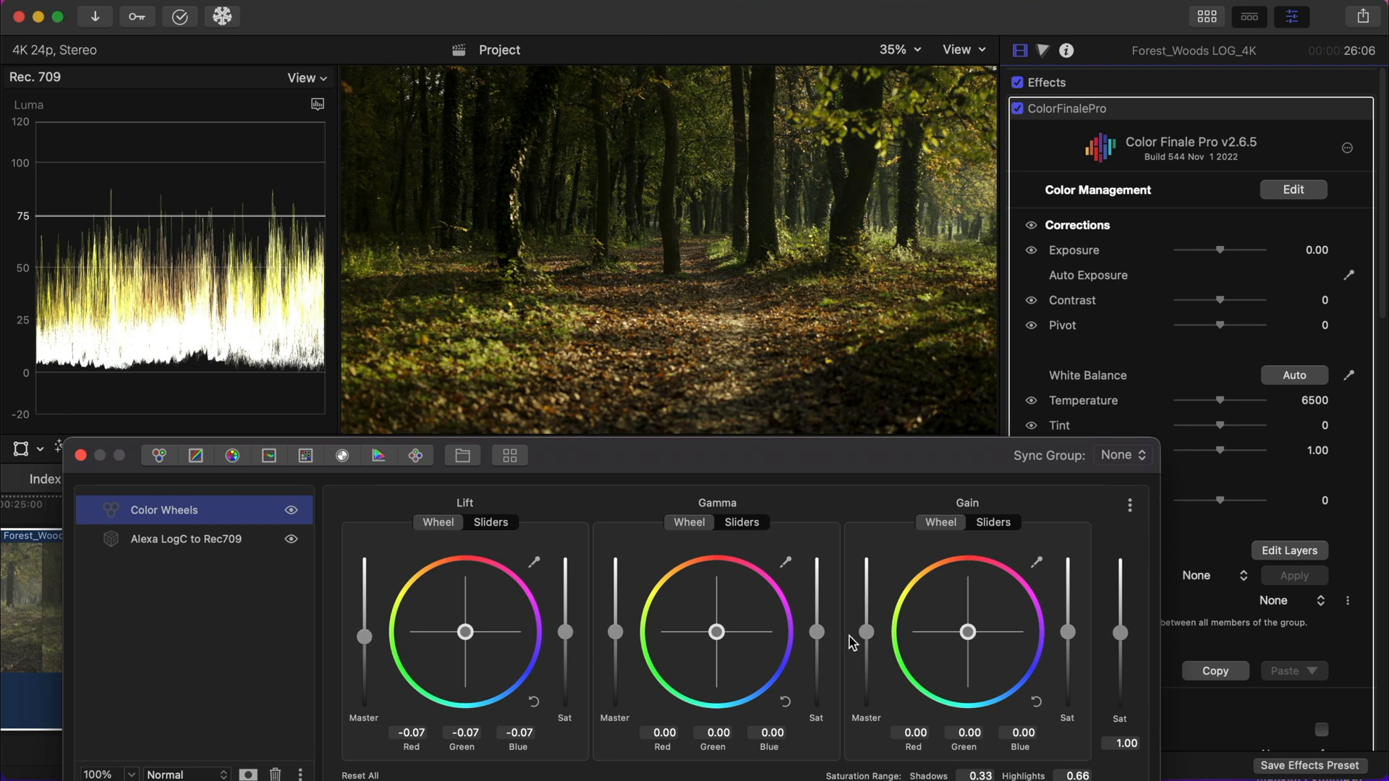
drag(867, 632, 868, 624)
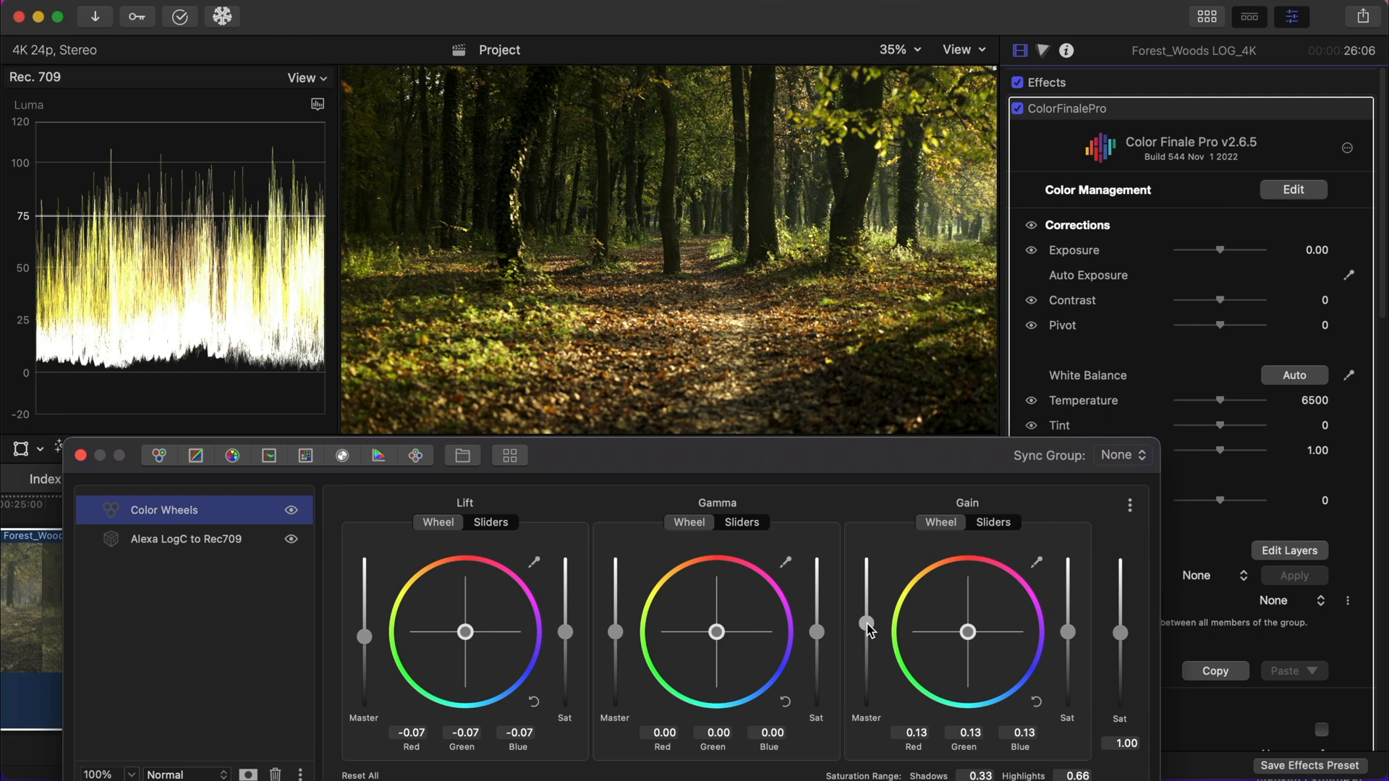
click(291, 511)
click(292, 511)
Tint Gain toward orange (red 0.16, green 0.13, blue 0.10) and Lift toward blue (-0.10, -0.07, -0.05), comparing with the layer hidden.
drag(972, 639, 944, 606)
drag(466, 640, 469, 651)
click(291, 511)
click(292, 512)
mouse_move(250, 514)
mouse_down()
mouse_move(242, 568)
mouse_move(246, 536)
mouse_up()
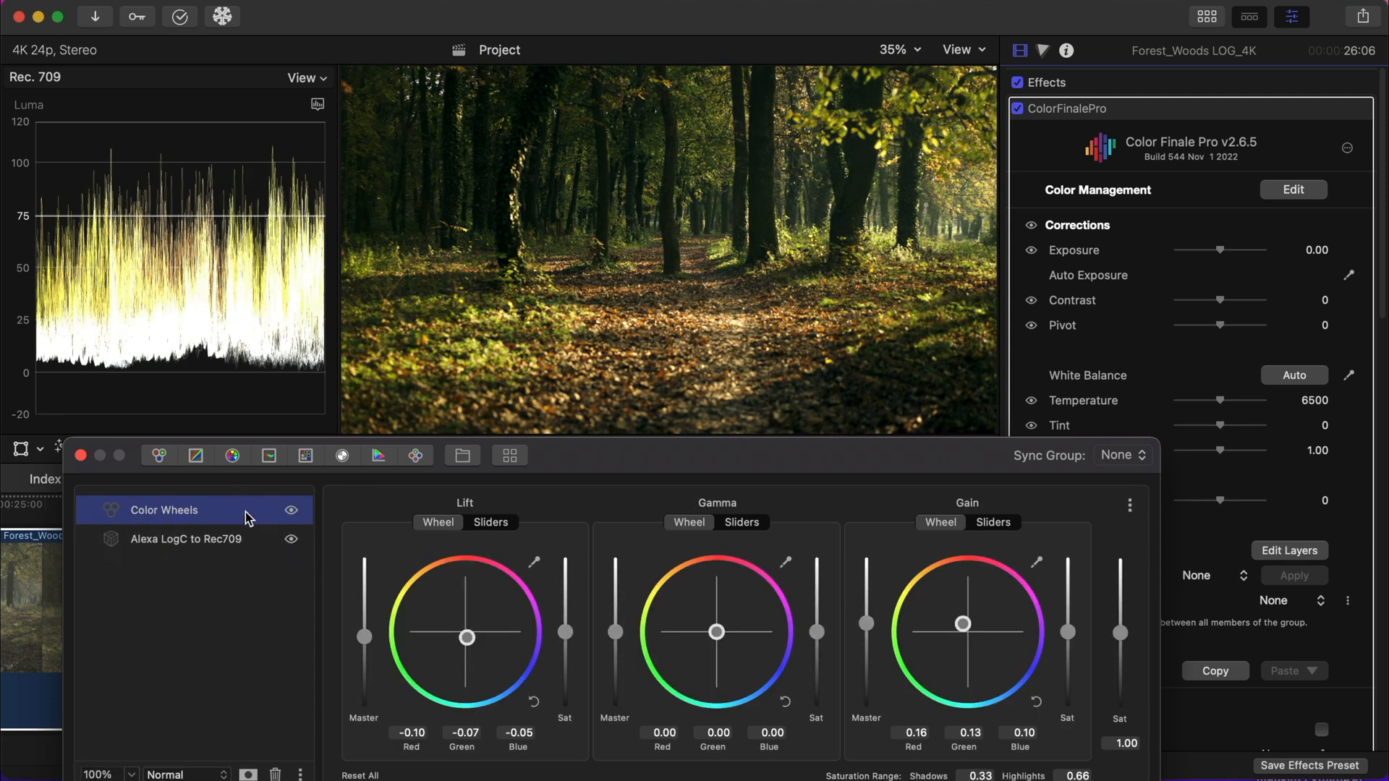
Hide the Color Wheels layer and add a Log Wheels layer beneath the Alexa LogC to Rec709 layer.
click(291, 512)
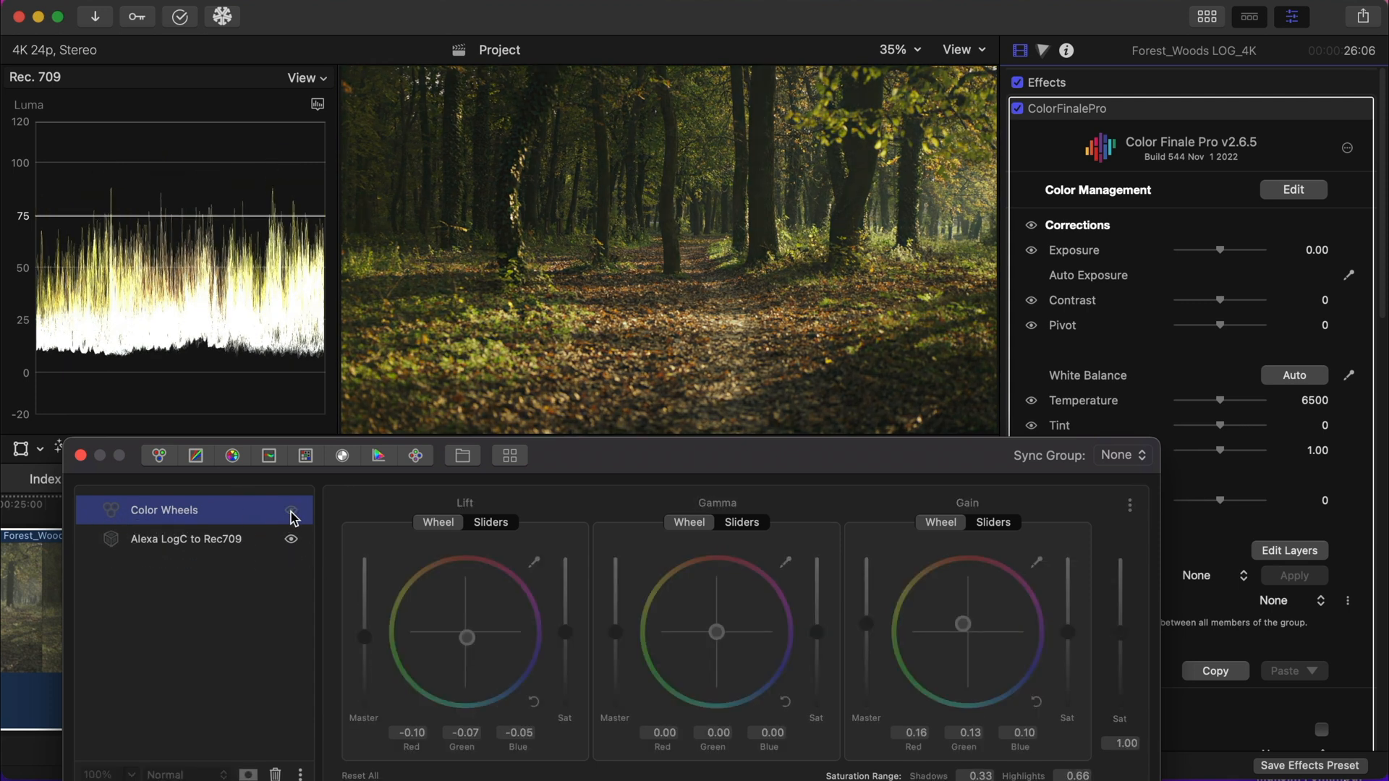
click(417, 456)
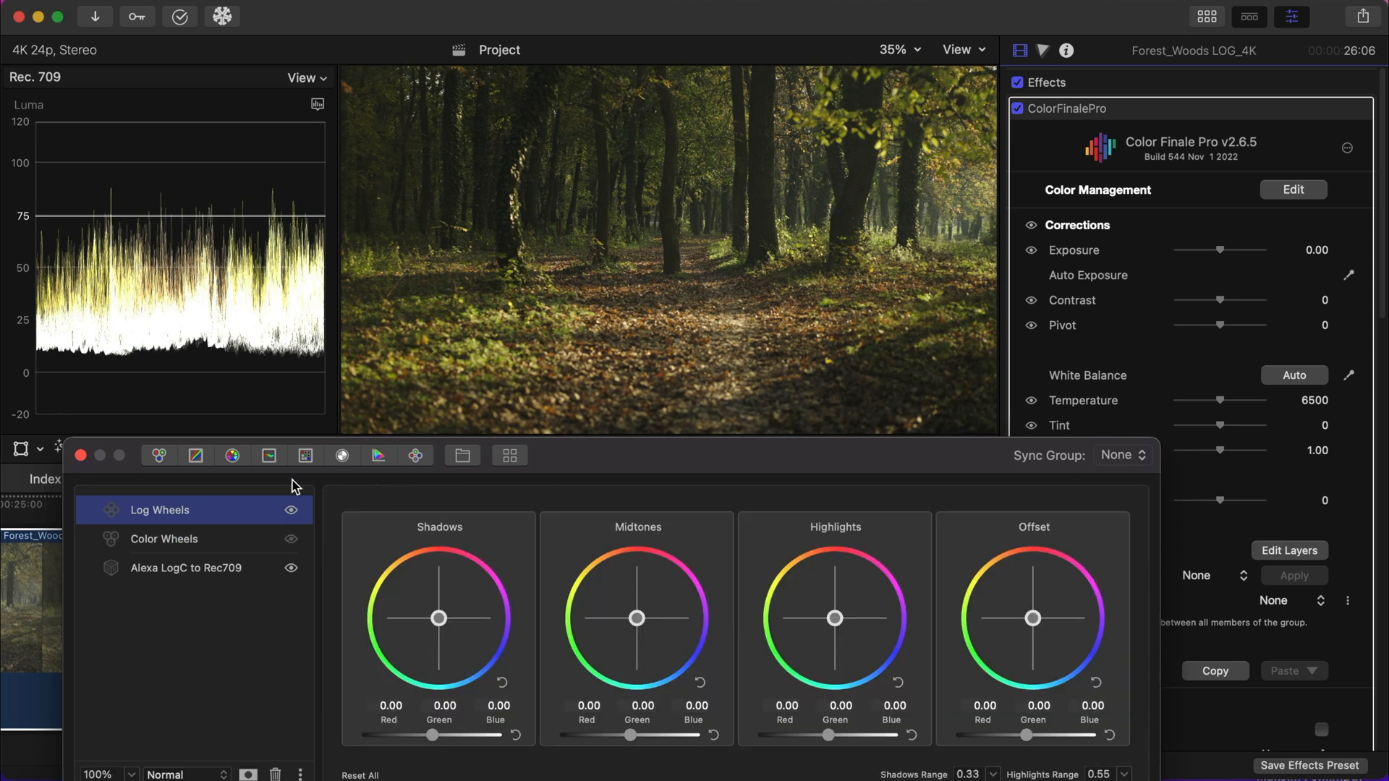
drag(203, 516, 201, 616)
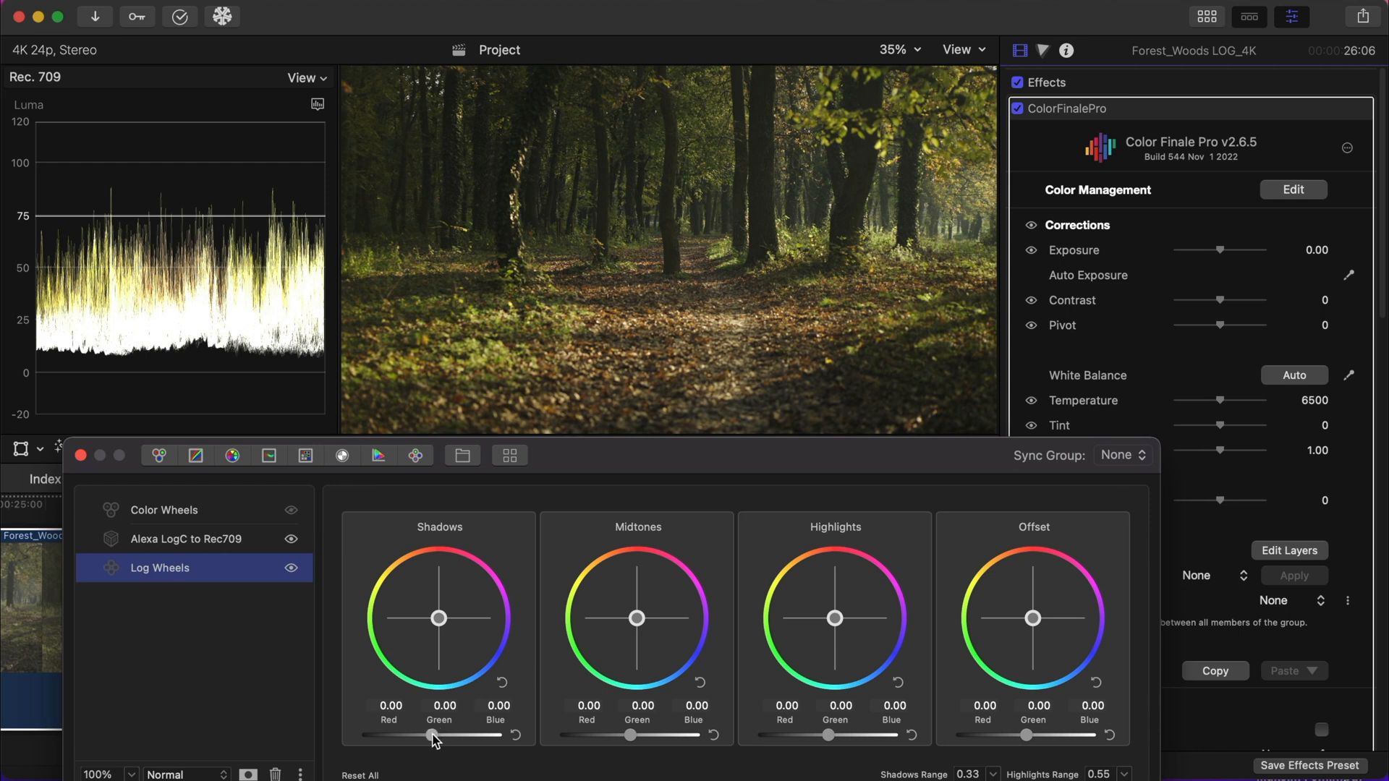
Set the Log Wheels Shadows to -0.67 and Highlights to red 0.35, green 0.27, blue 0.25, comparing before and after.
drag(432, 735, 389, 735)
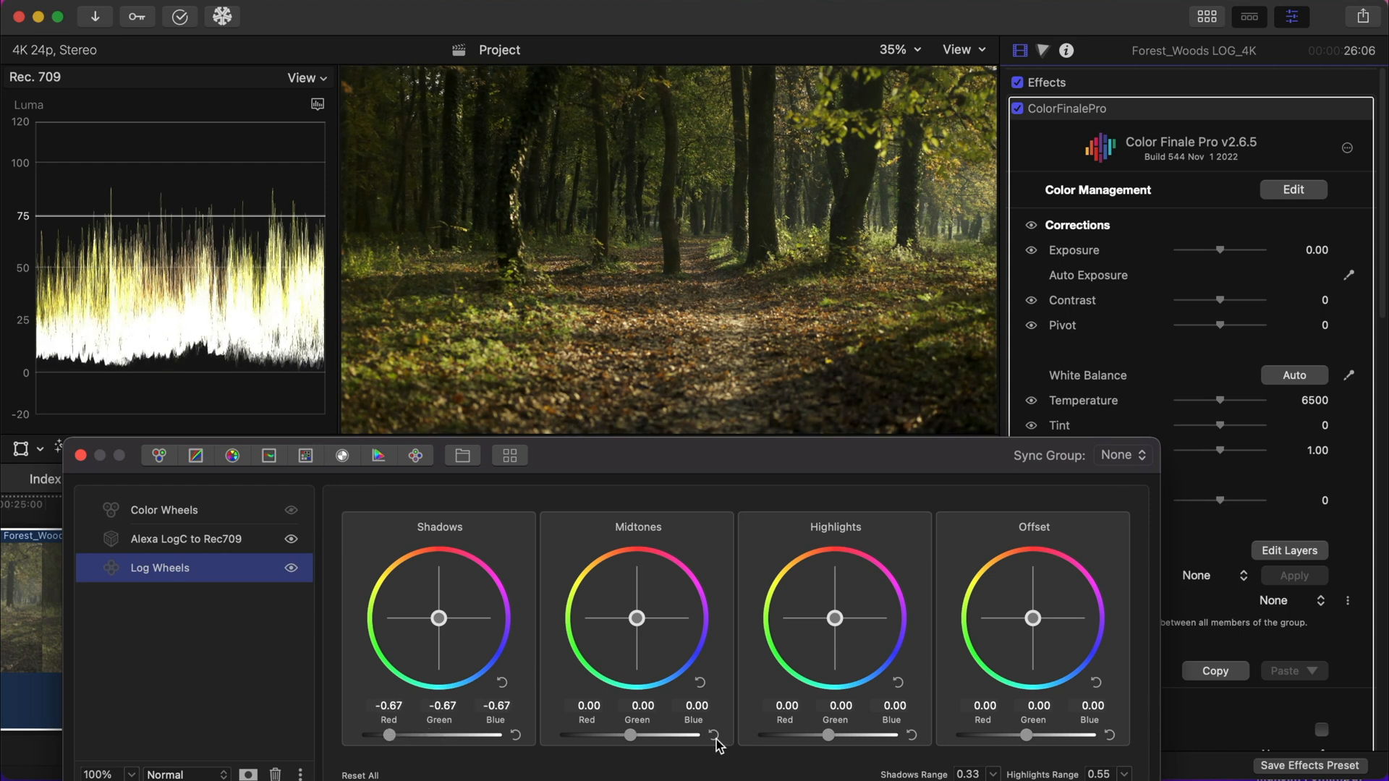
mouse_move(828, 735)
mouse_down()
mouse_move(870, 735)
mouse_move(845, 733)
mouse_up()
drag(837, 641, 808, 575)
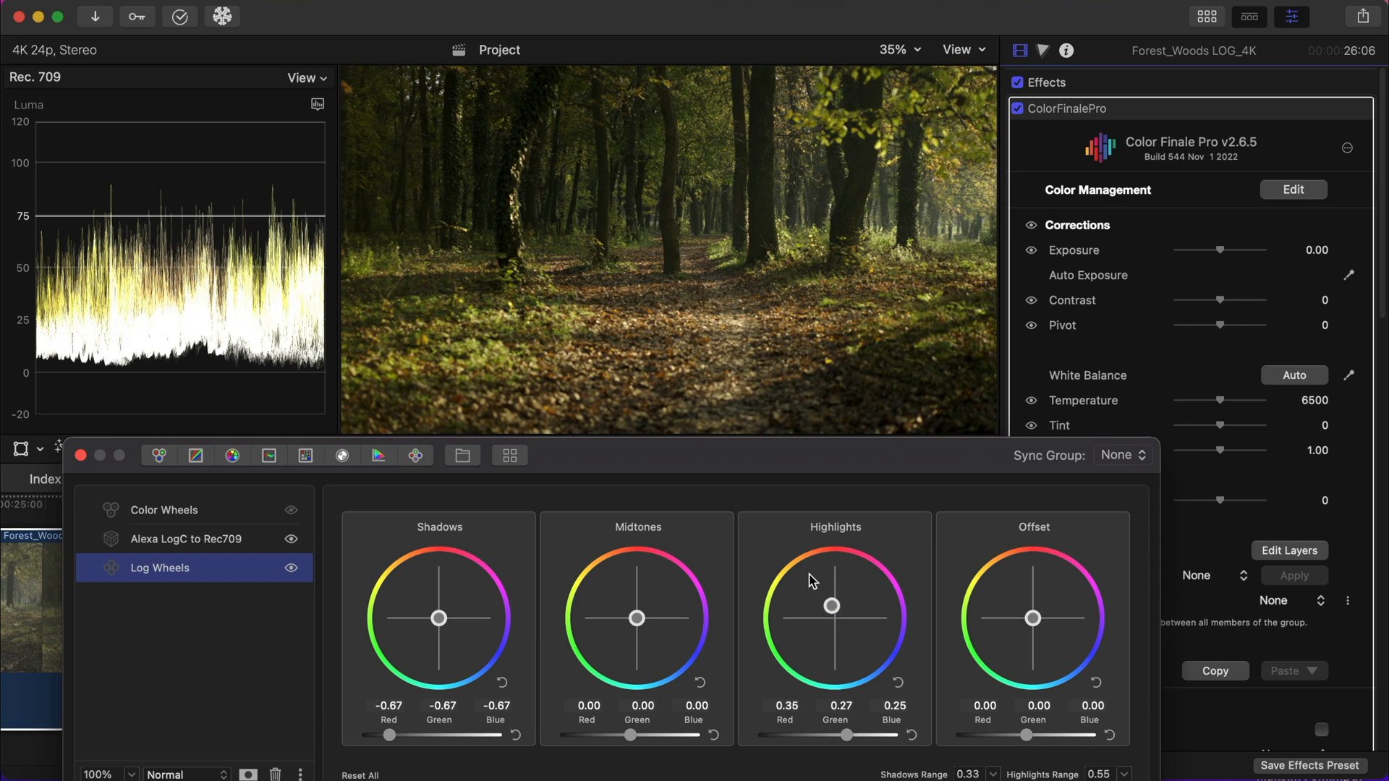
click(291, 570)
click(291, 569)
Hide the Log Wheels layer and the Alexa LogC to Rec709 layer.
click(268, 549)
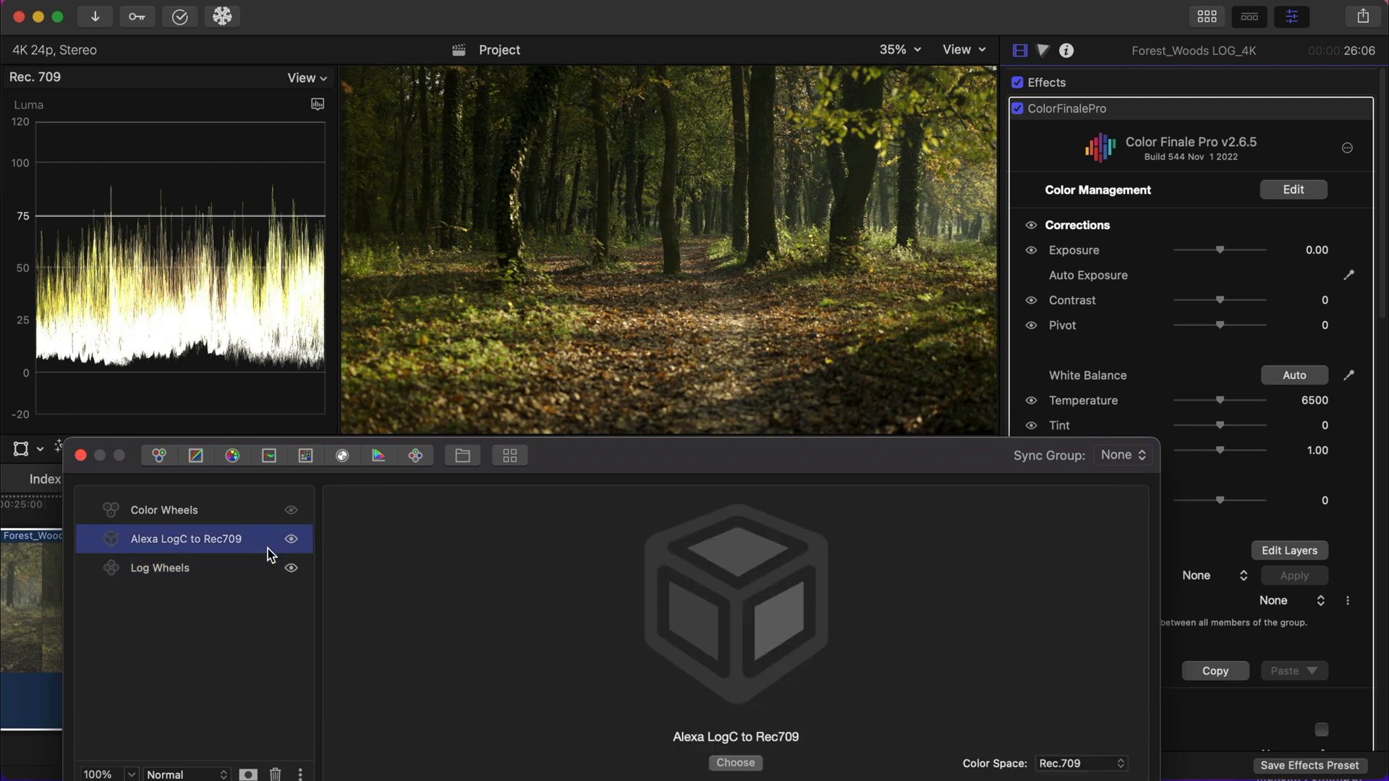
click(271, 570)
click(290, 567)
click(292, 539)
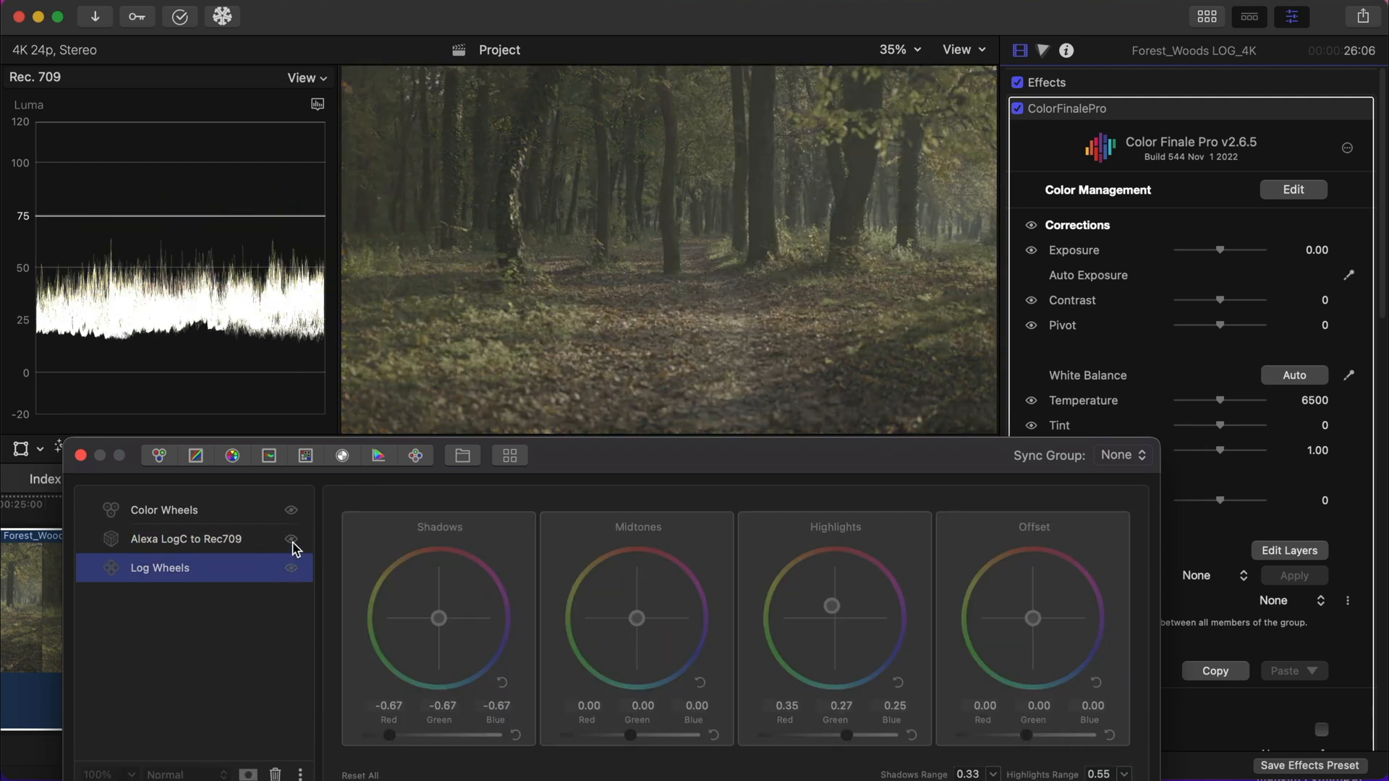
Show the Color Wheels layer again and reset all of its adjustments.
click(264, 515)
click(292, 511)
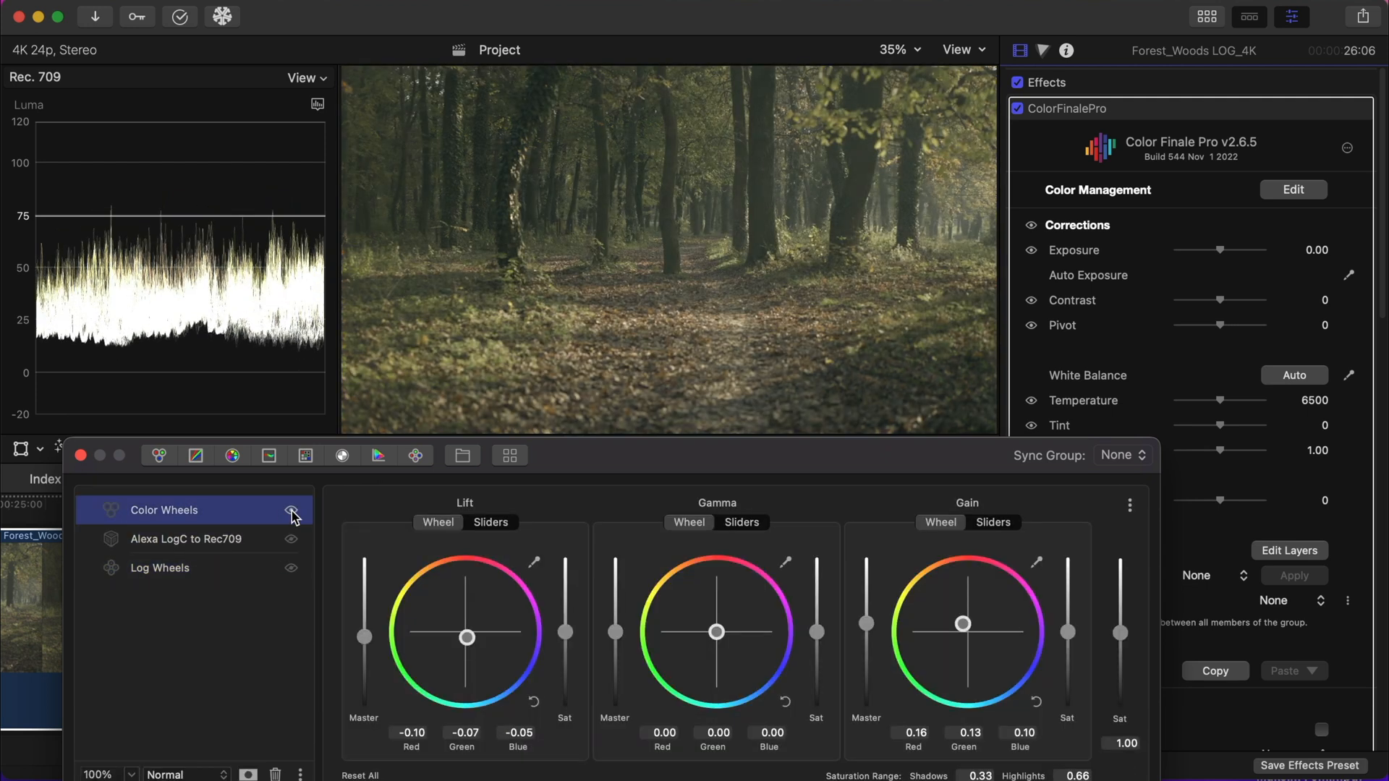
click(352, 775)
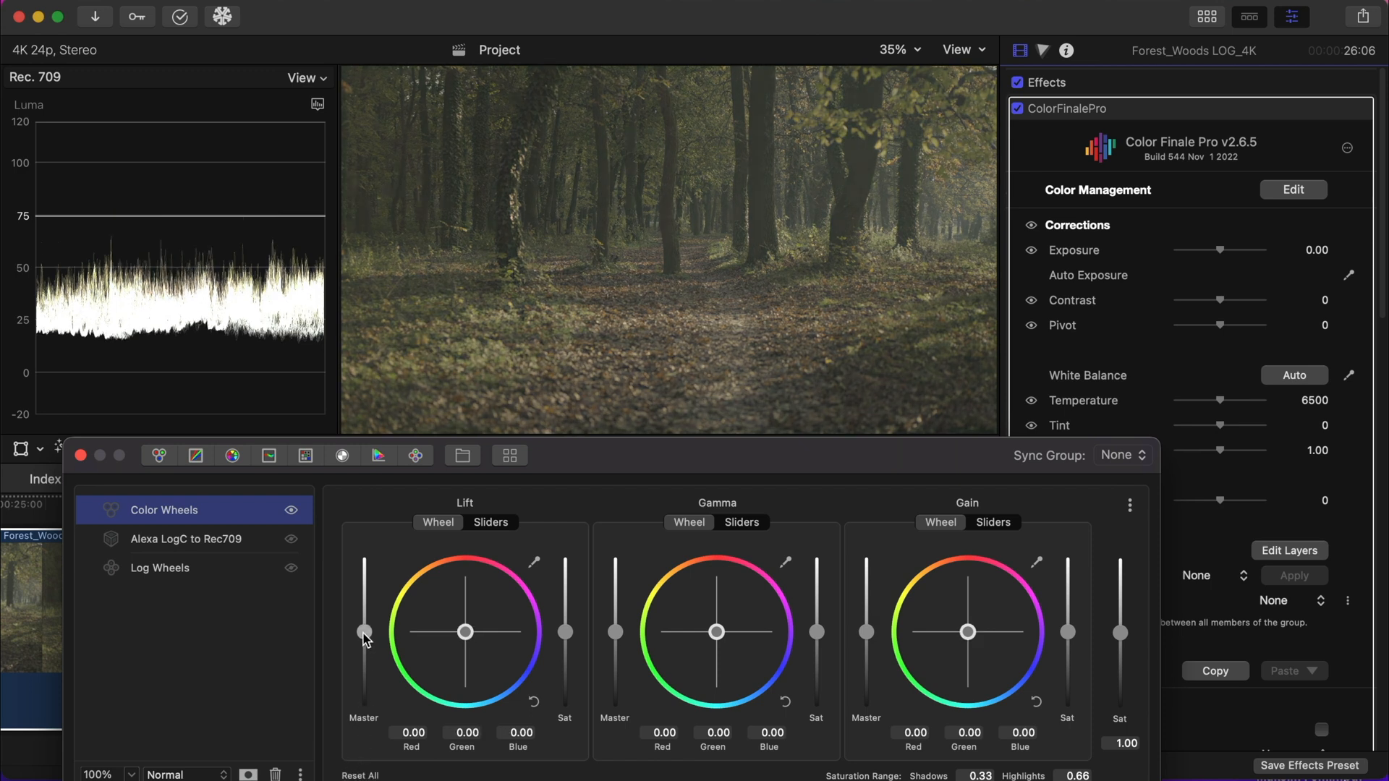
Set the Color Wheels layer's Lift to -0.19, Gain to 0.43 and overall saturation to 1.31, and hide the layer.
drag(364, 634, 365, 647)
drag(866, 631, 866, 603)
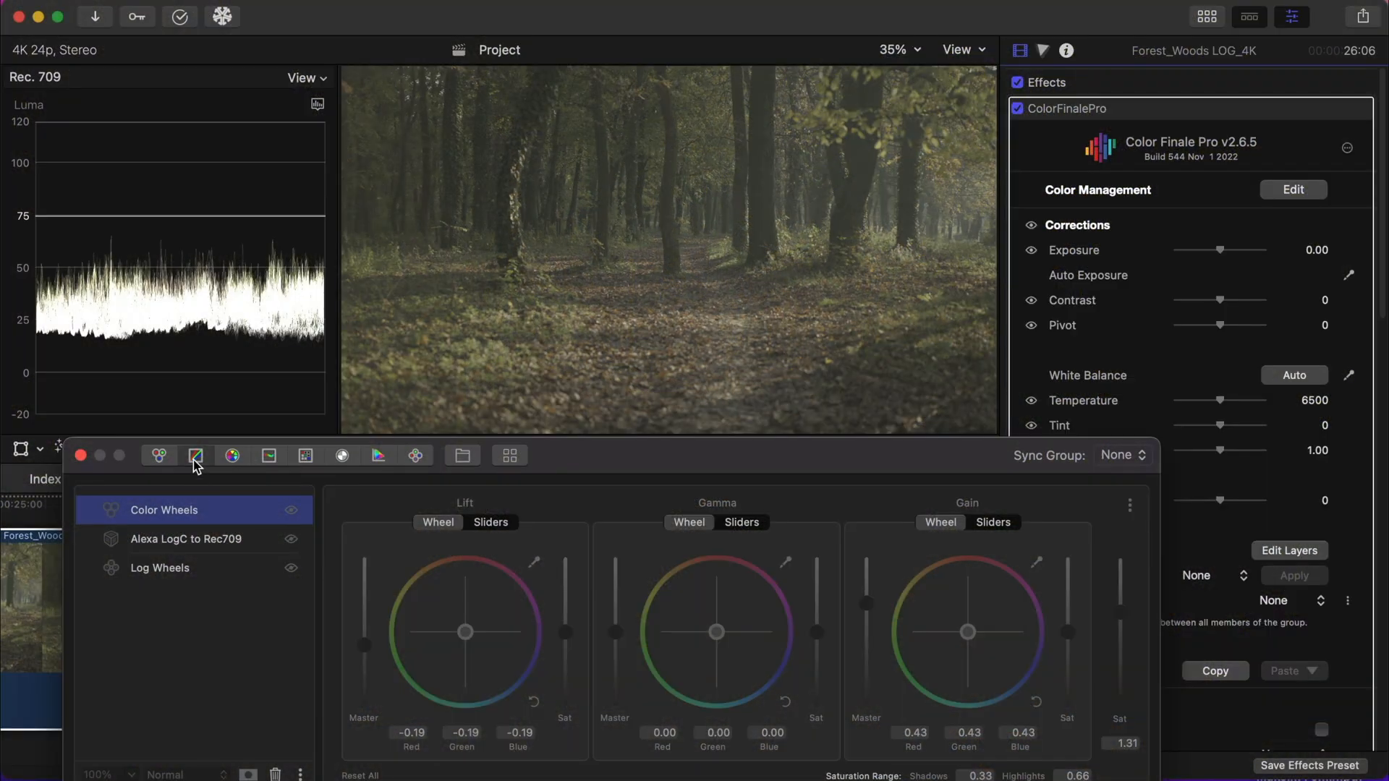
Add a Curves layer and shape its Master curve into an S with lowered shadows and raised highlights.
click(195, 459)
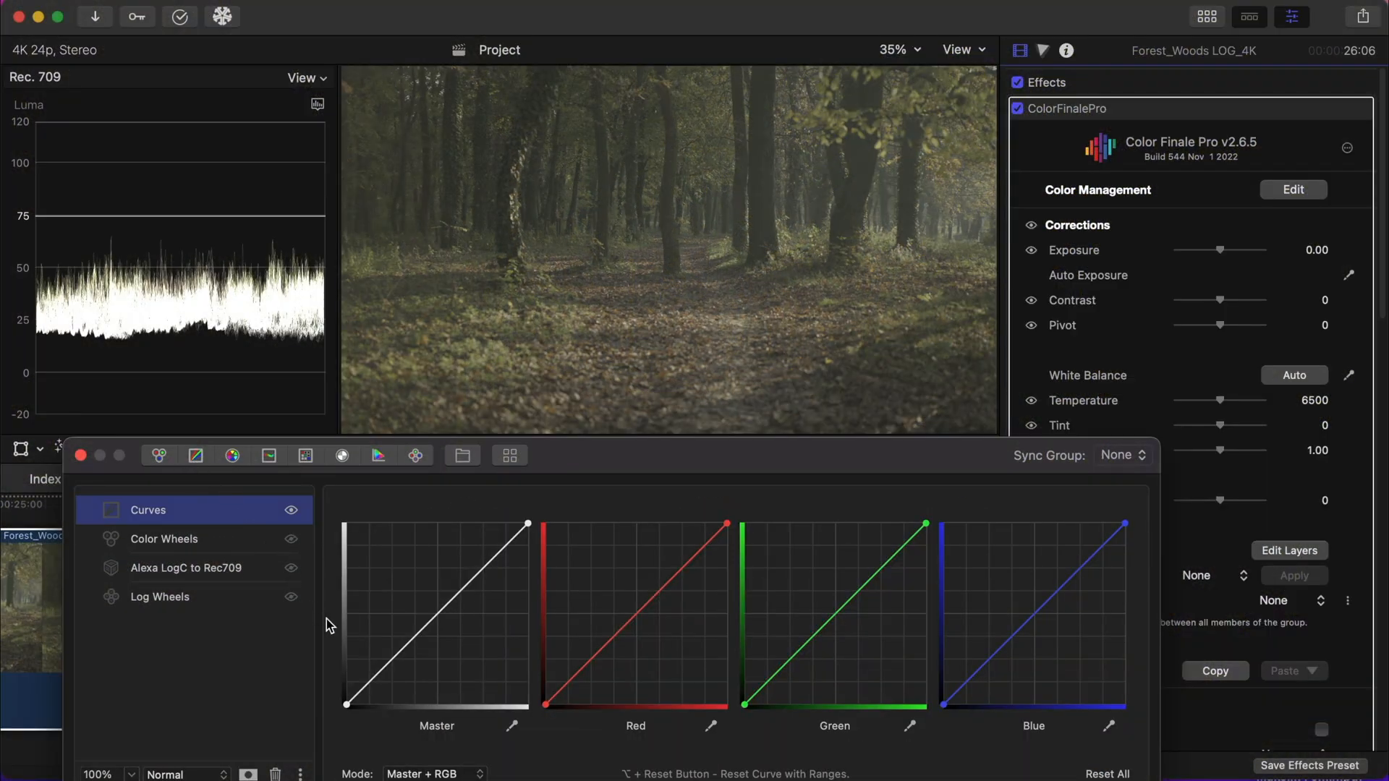
drag(379, 673, 385, 696)
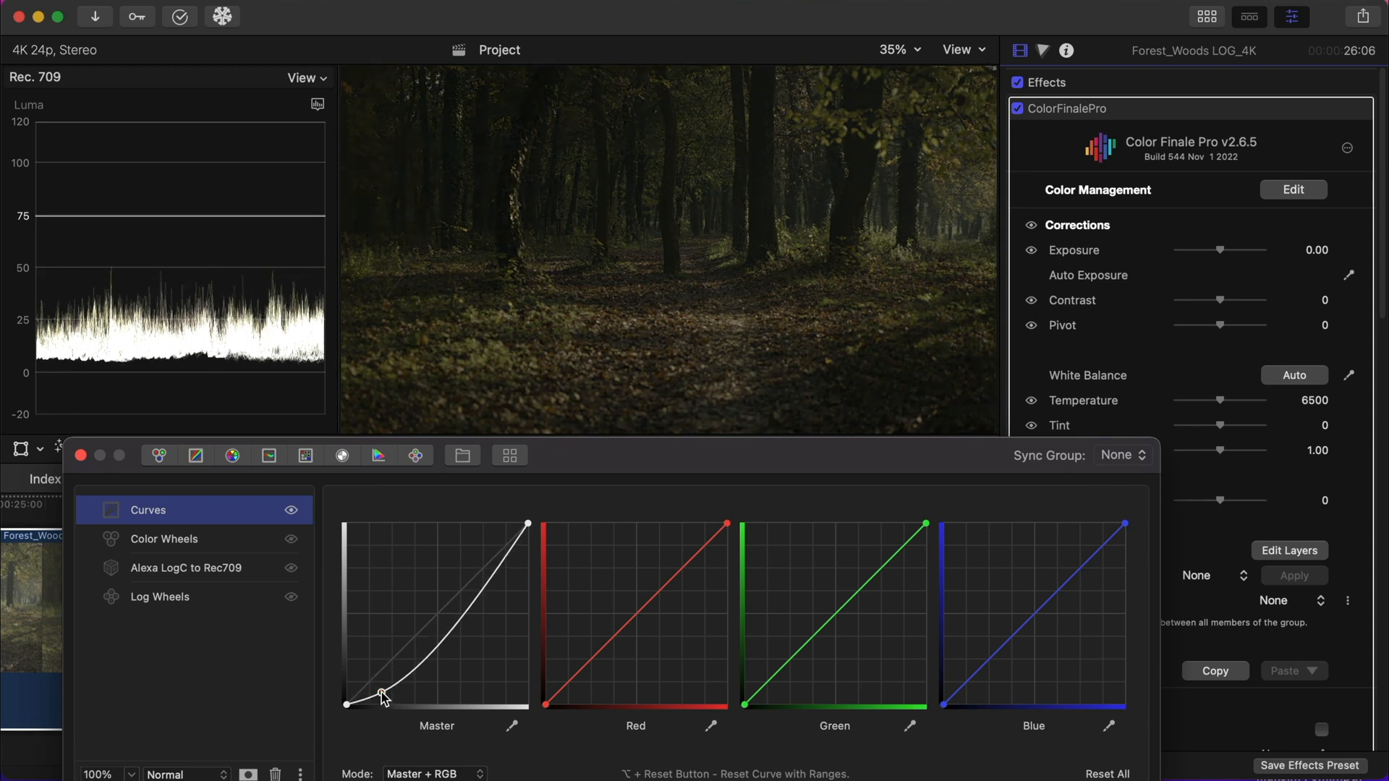
drag(486, 590, 459, 559)
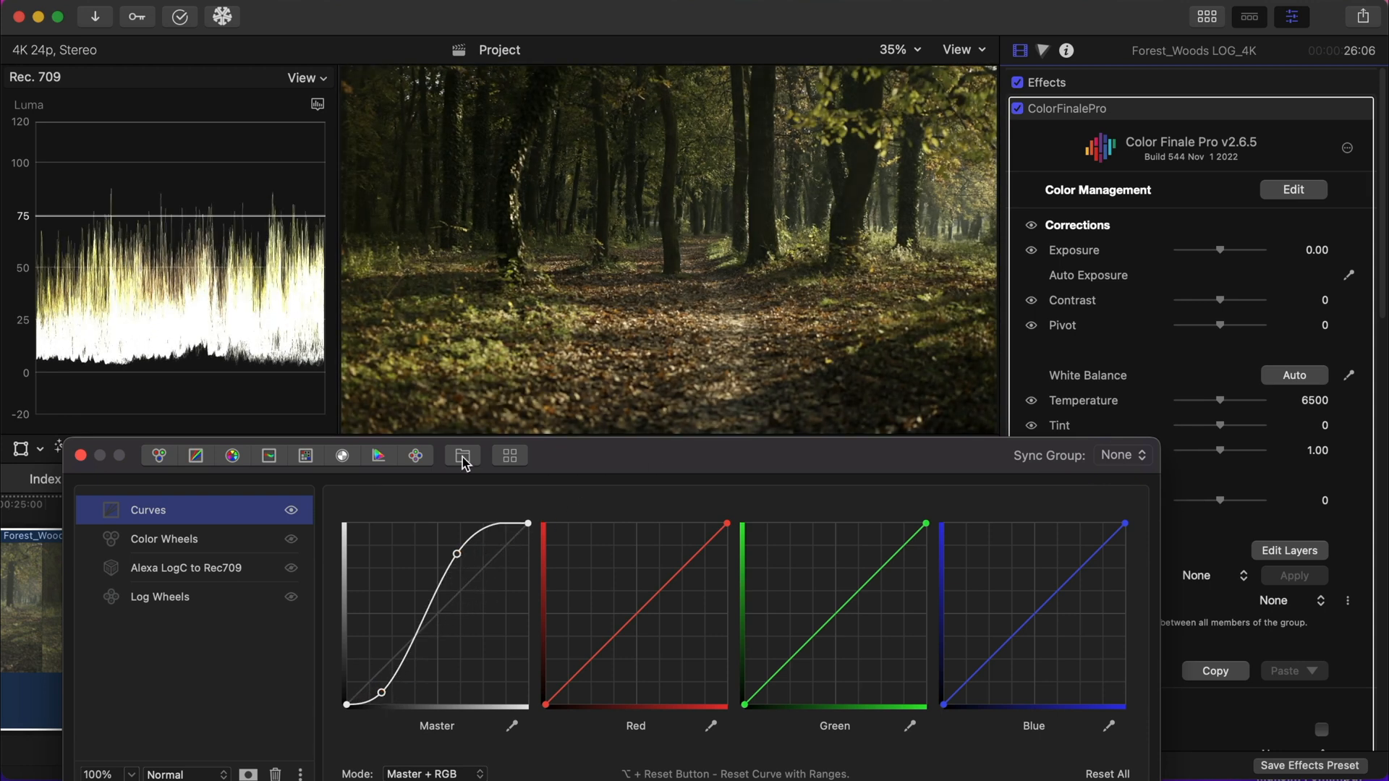
Close the layers editor and set the Saturation correction to 1.56.
click(81, 456)
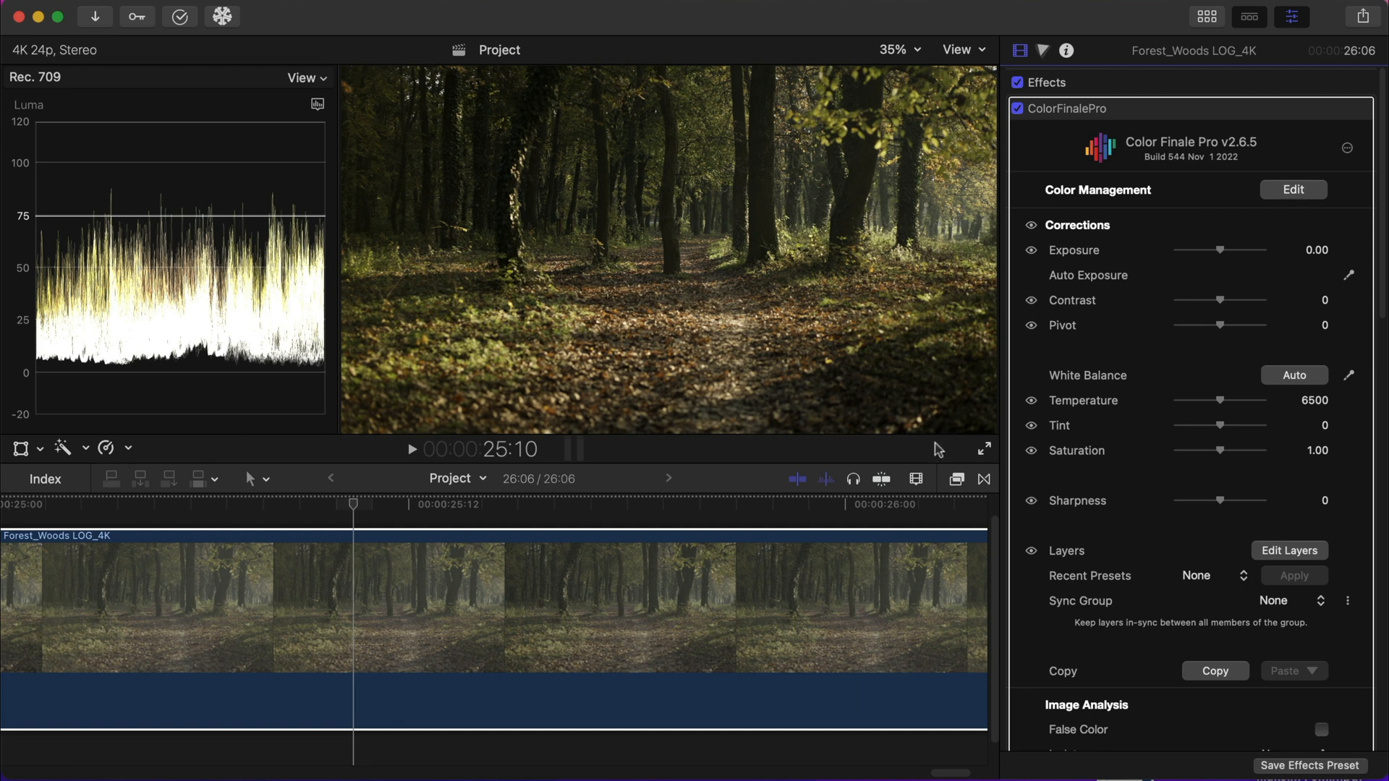
drag(1220, 452, 1244, 452)
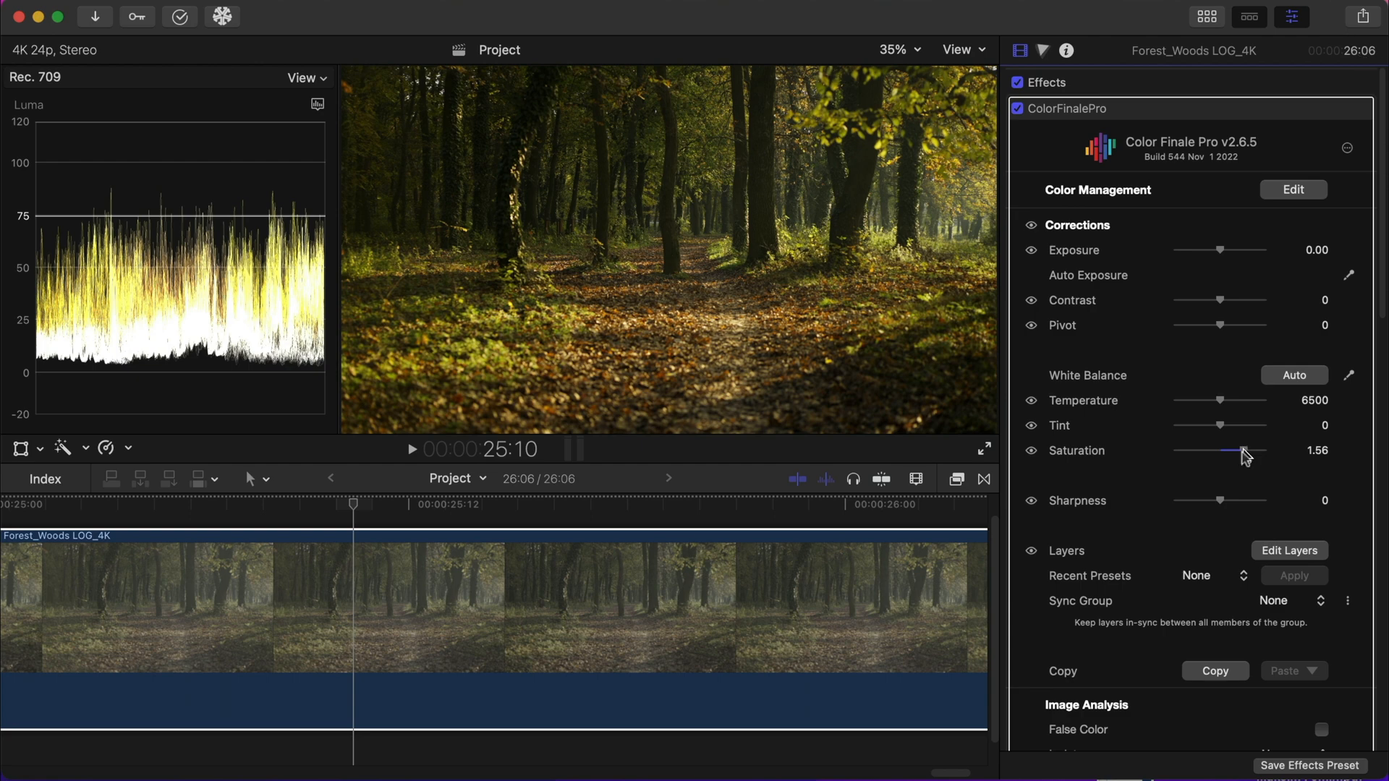
Hide the Curves layer, show the Color Wheels layer and add a second Color Wheels layer directly above it.
click(1277, 549)
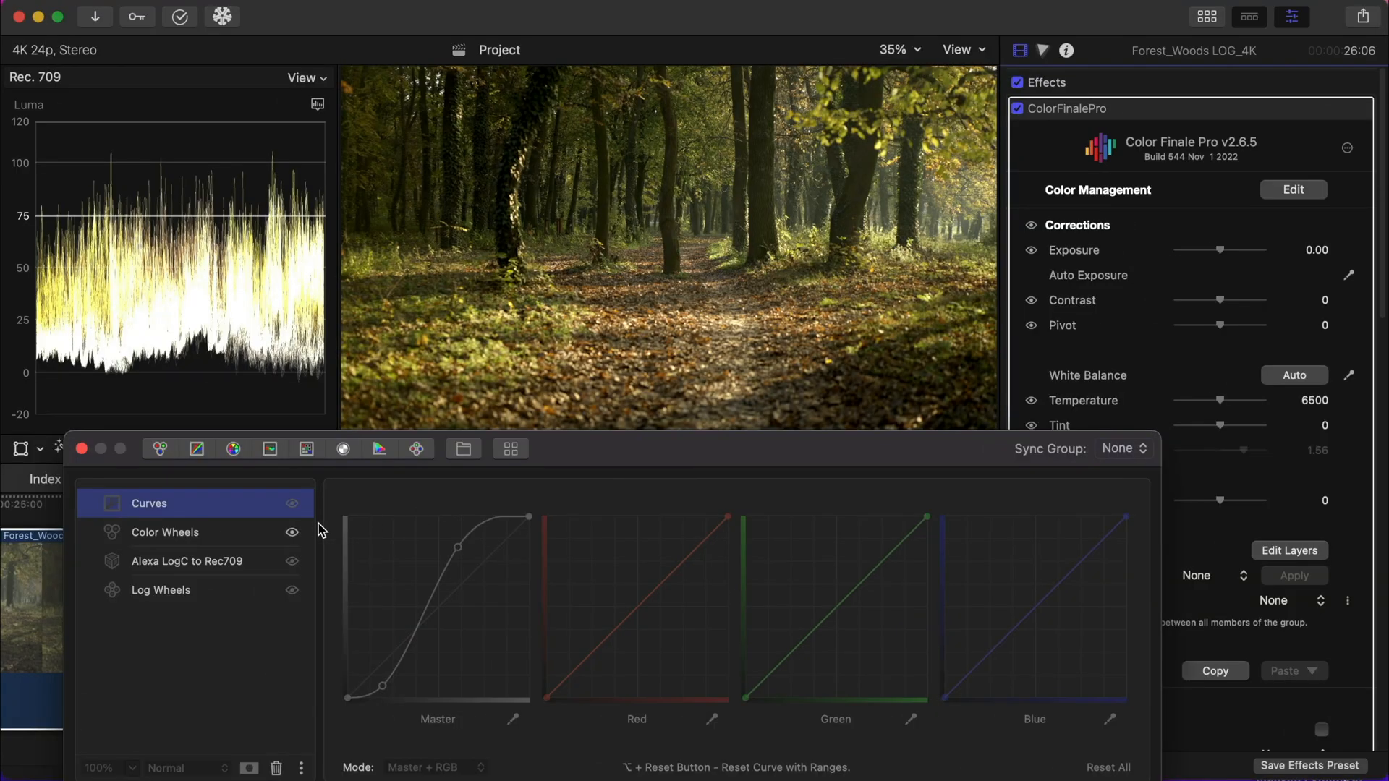
click(224, 533)
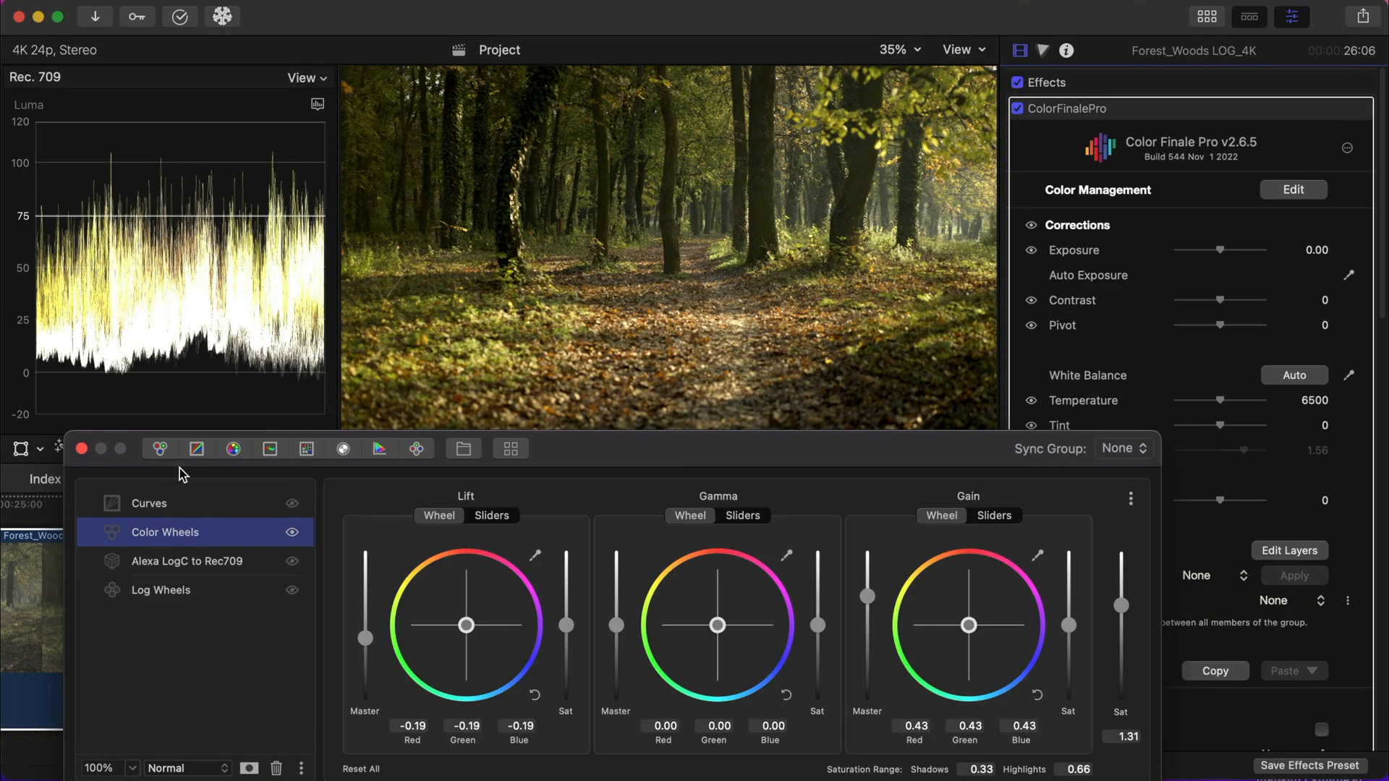
click(160, 449)
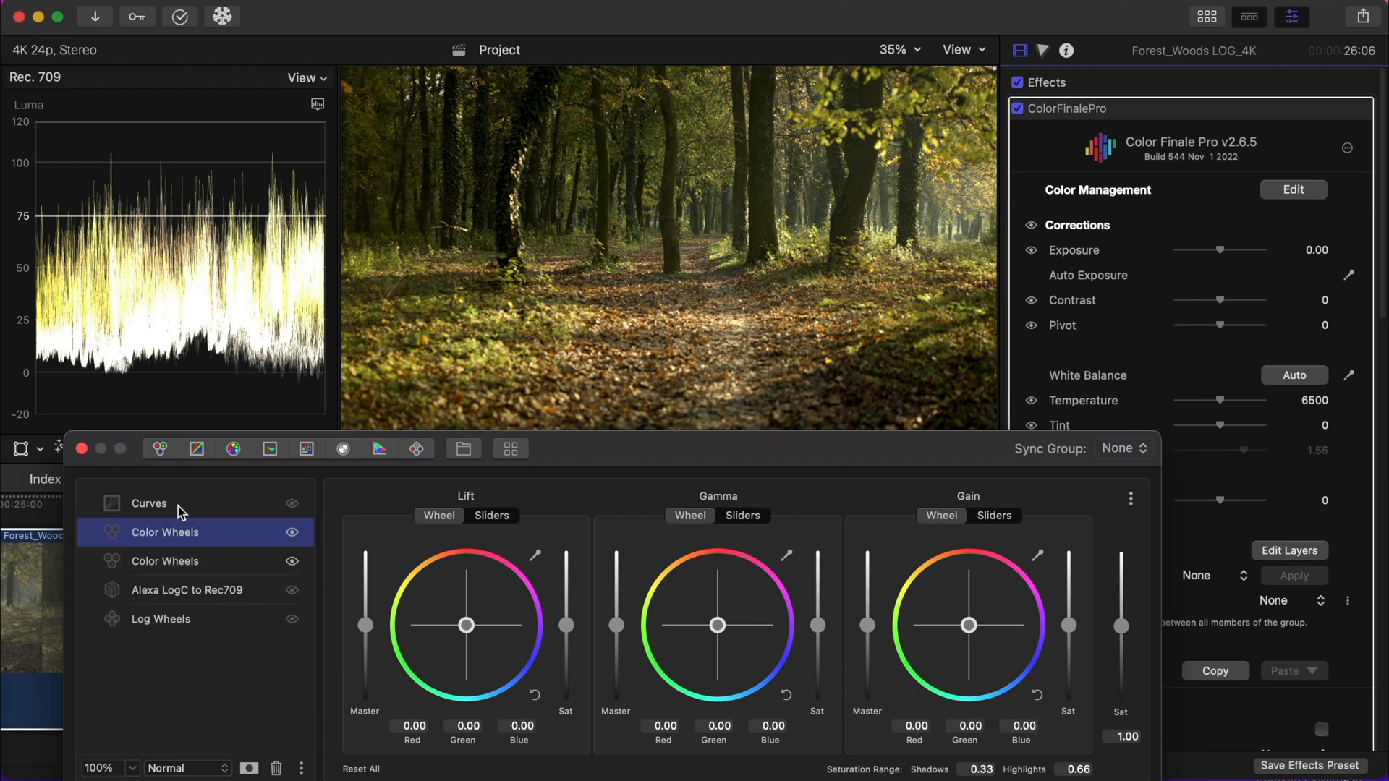